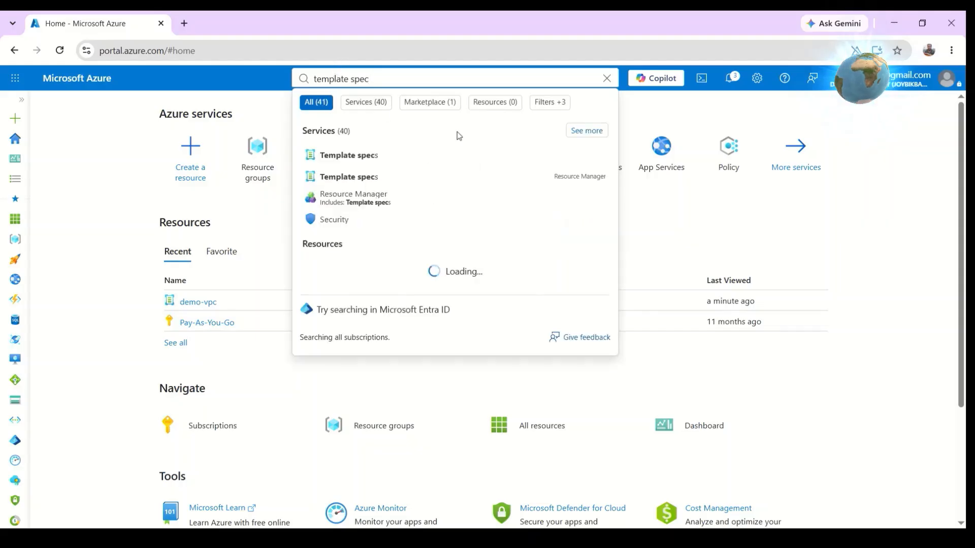
Start creating a new template spec and name it vpc-template.
{"action": "left_click", "coordinate": [347, 163]}
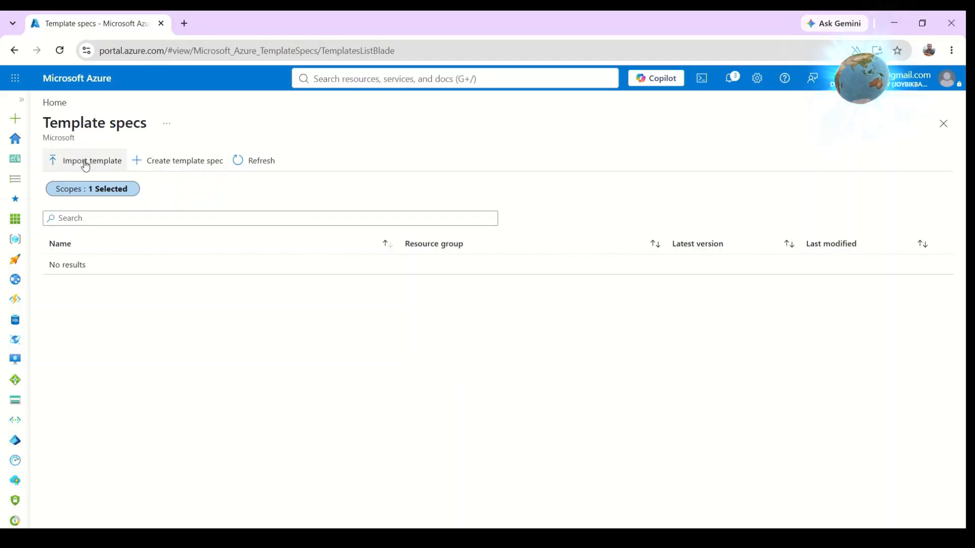
{"action": "left_click", "coordinate": [155, 162]}
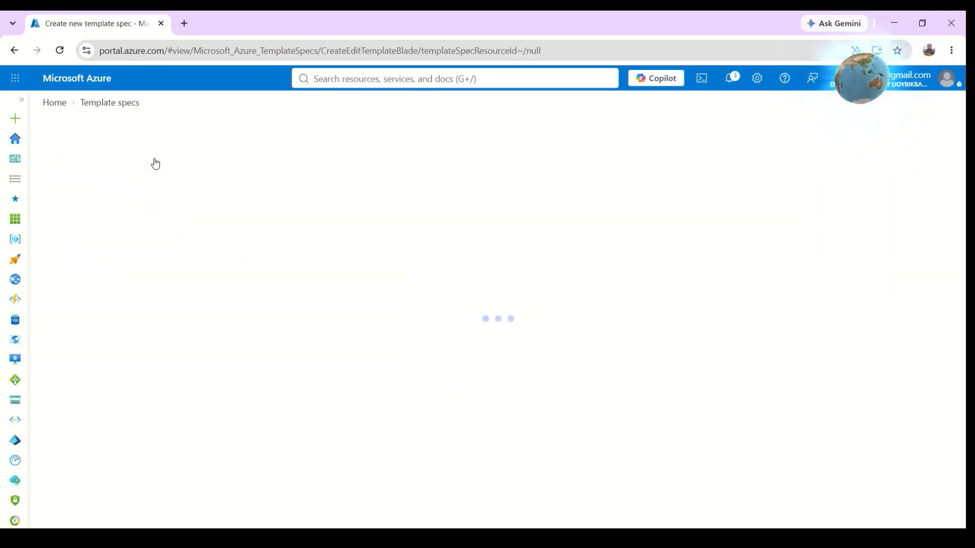
{"action": "left_click", "coordinate": [244, 198]}
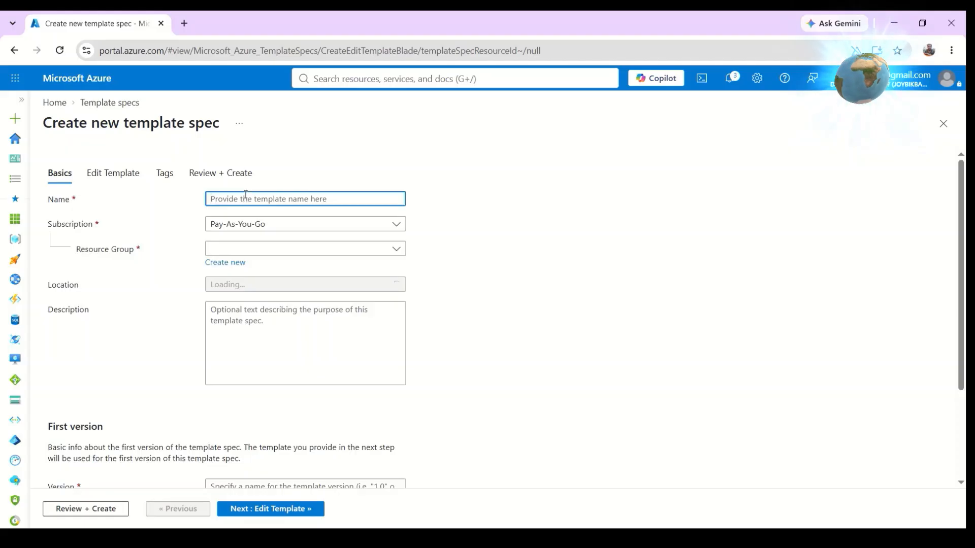
{"action": "type", "text": "vpc-"}
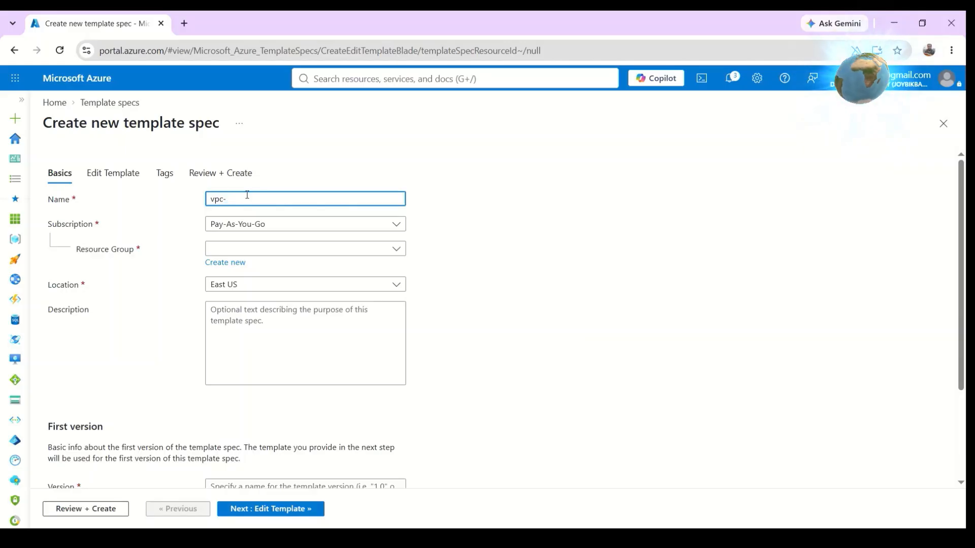
{"action": "type", "text": "te"}
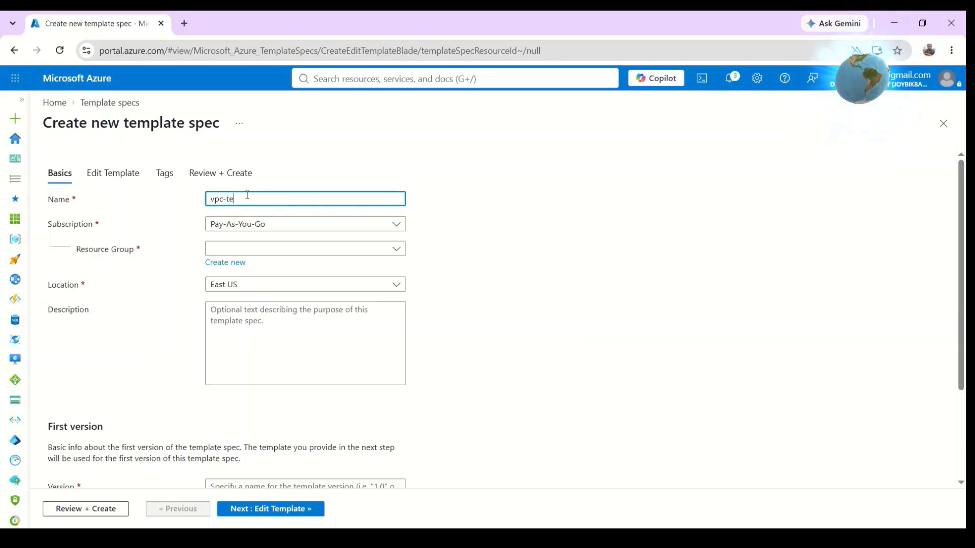
{"action": "type", "text": "mplate"}
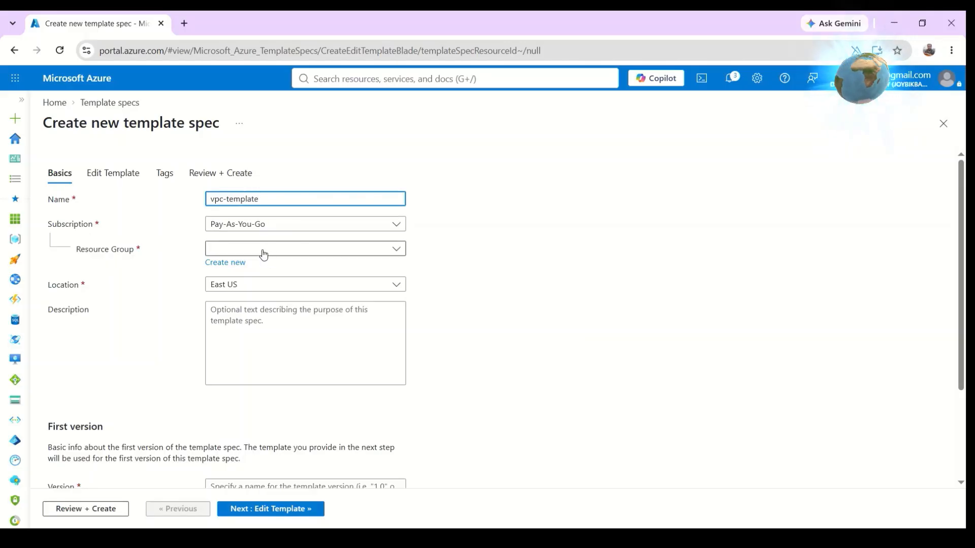
Create a new resource group named demo-vpc for the template spec.
{"action": "left_click", "coordinate": [226, 263]}
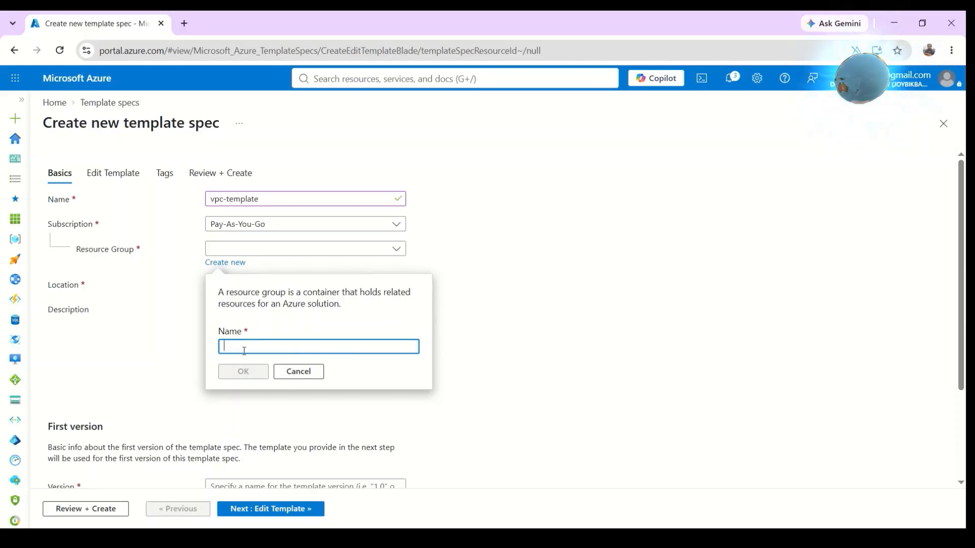
{"action": "type", "text": "demo-vpc"}
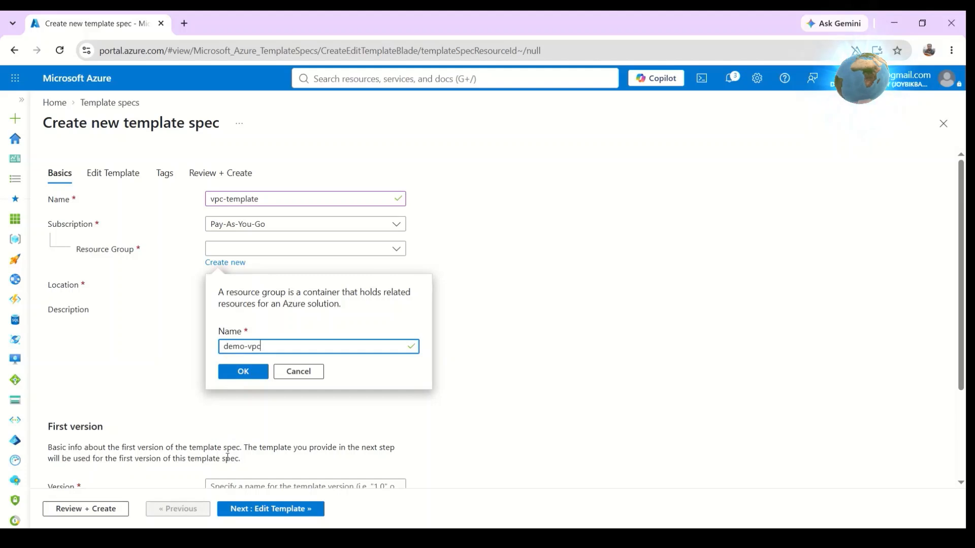
{"action": "left_click", "coordinate": [235, 379]}
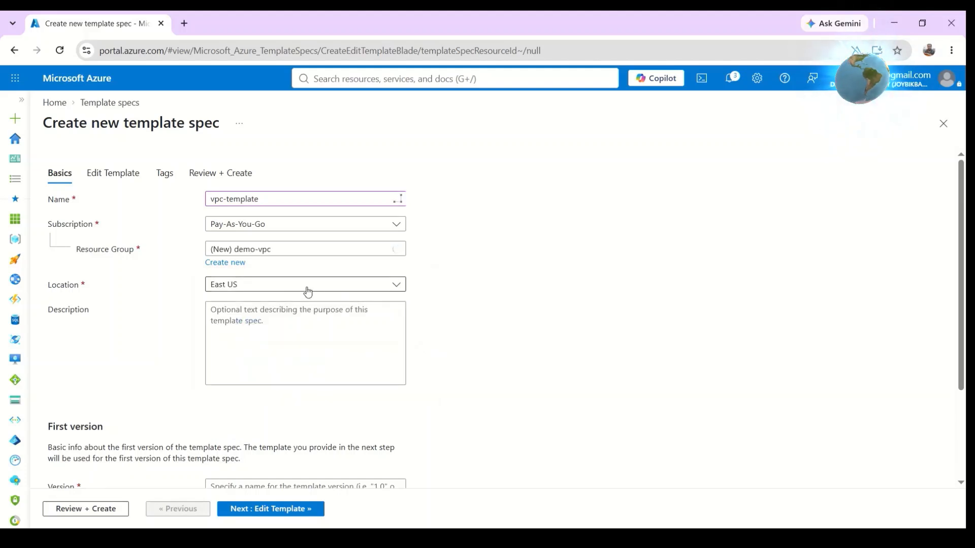
Set the template spec's location to Central India.
{"action": "left_click", "coordinate": [290, 286]}
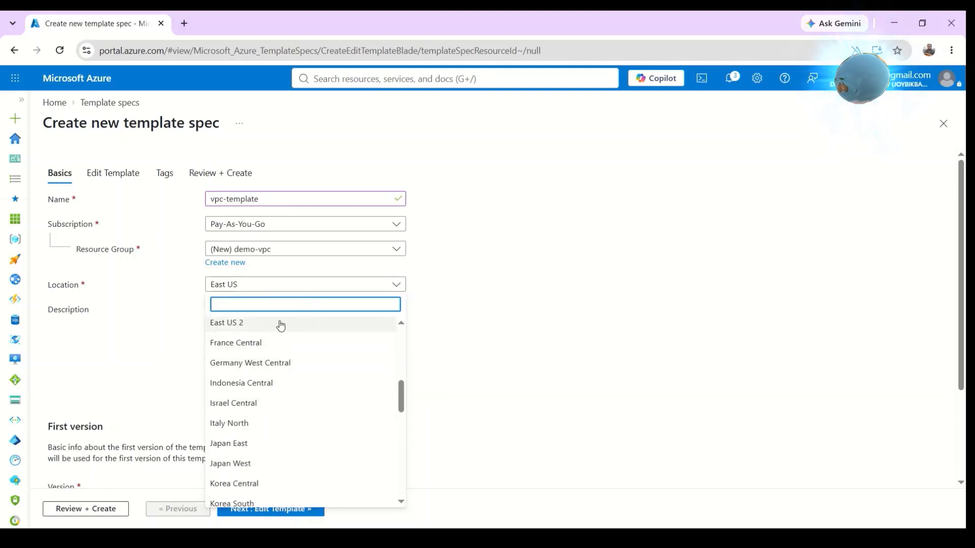
{"action": "type", "text": "centra"}
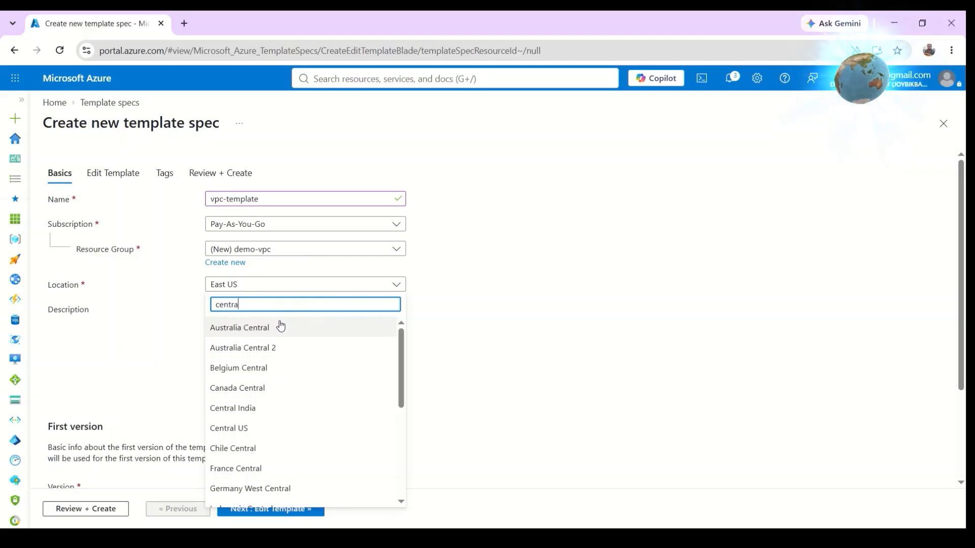
{"action": "left_click", "coordinate": [251, 414]}
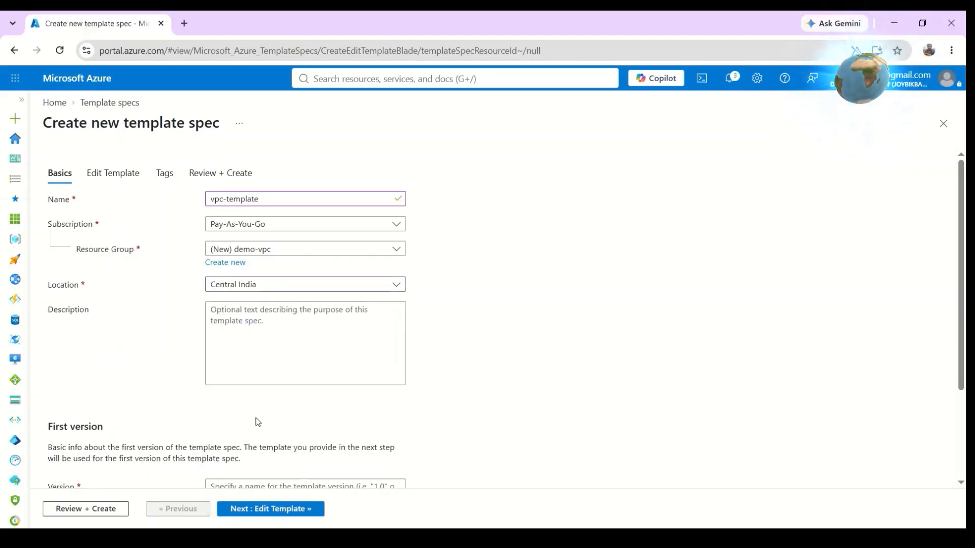
Set the first version's name to 1.0.0.
{"action": "scroll", "coordinate": [254, 427], "scroll_direction": "down", "scroll_amount": 3}
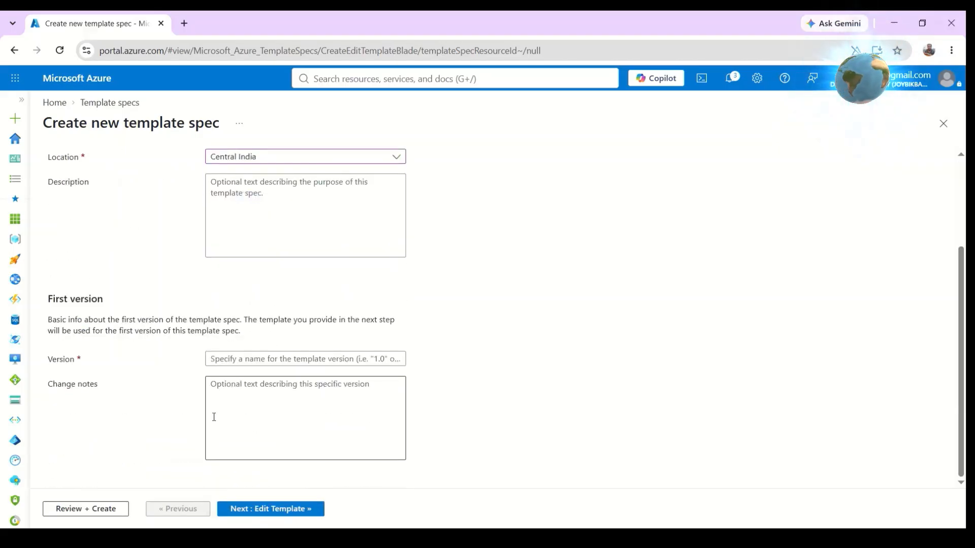
{"action": "left_click", "coordinate": [253, 358]}
{"action": "type", "text": "1"}
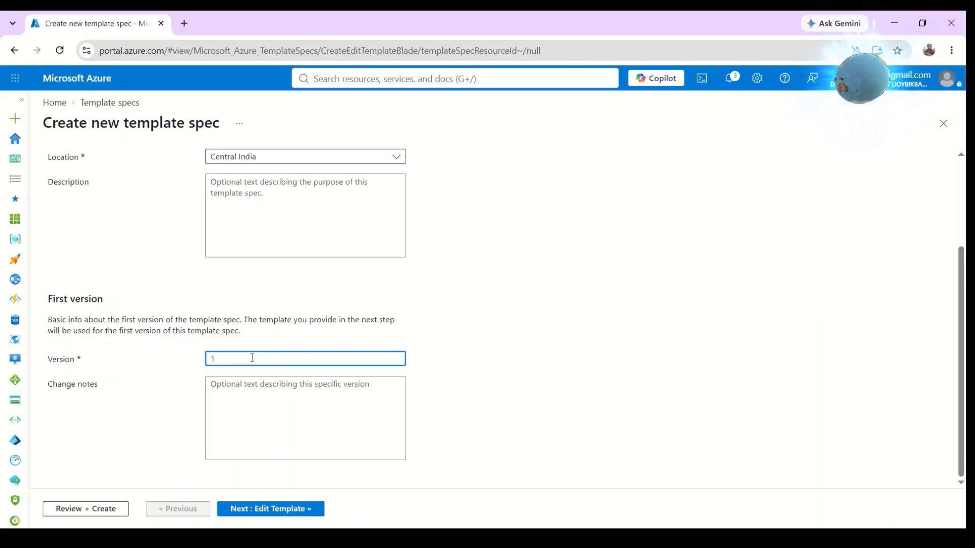
{"action": "type", "text": ".0.0"}
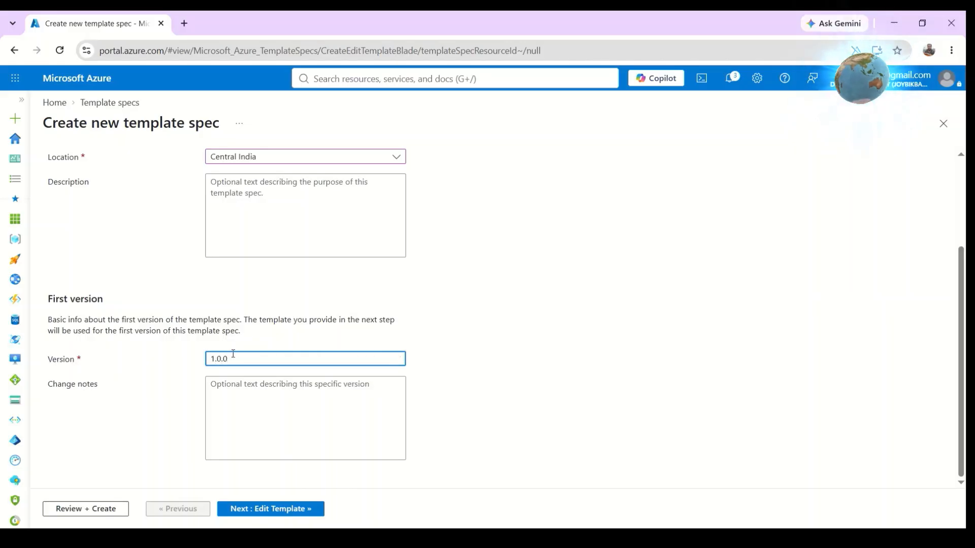
{"action": "left_click", "coordinate": [259, 392]}
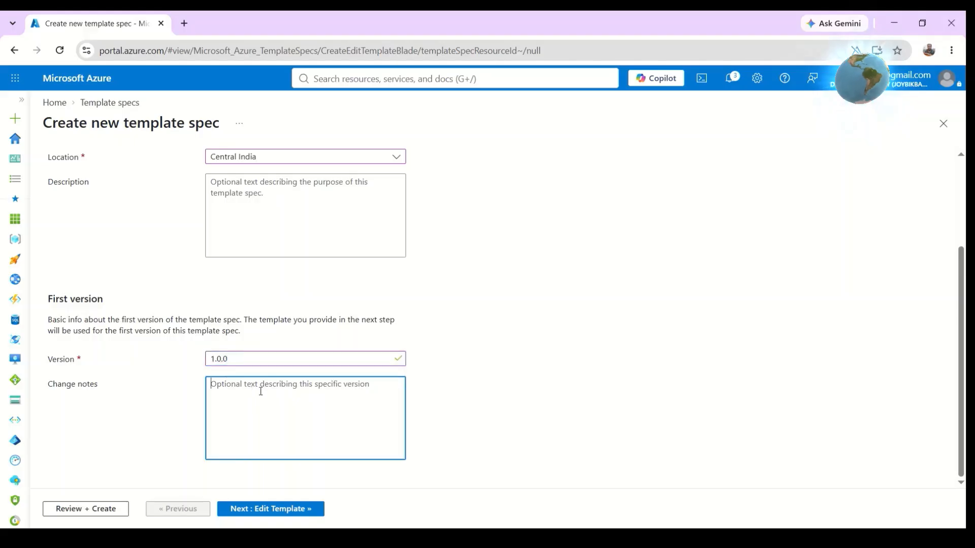
{"action": "type", "text": "B"}
{"action": "key", "text": "BackSpace"}
{"action": "key", "text": "BackSpace"}
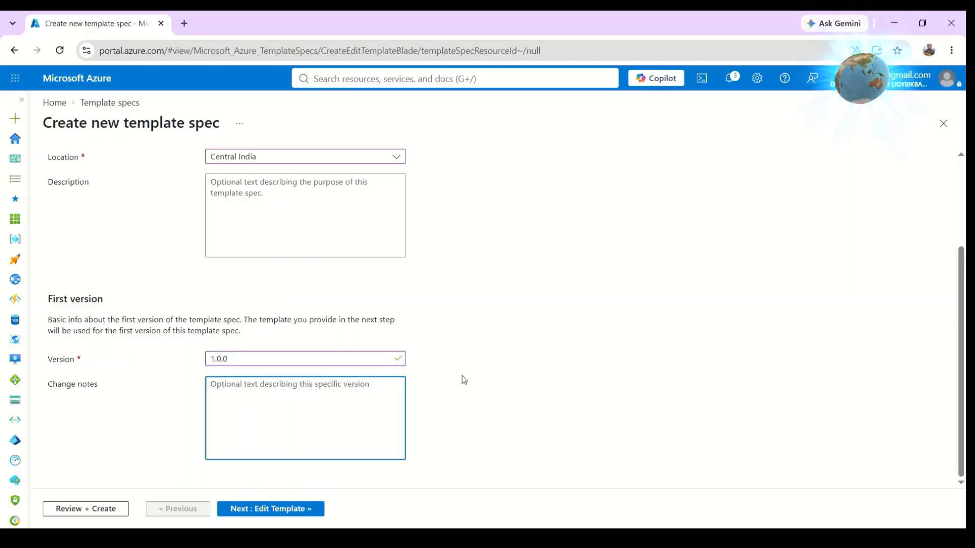
Move on to template editing and replace the default content with the pasted virtual network ARM template.
{"action": "left_click", "coordinate": [279, 515]}
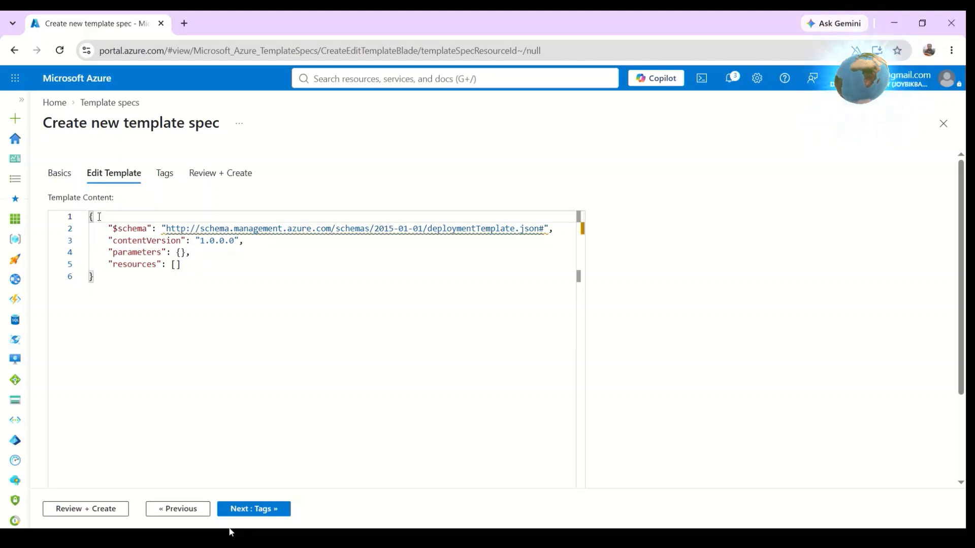
{"action": "left_click_drag", "start_coordinate": [89, 217], "coordinate": [231, 285]}
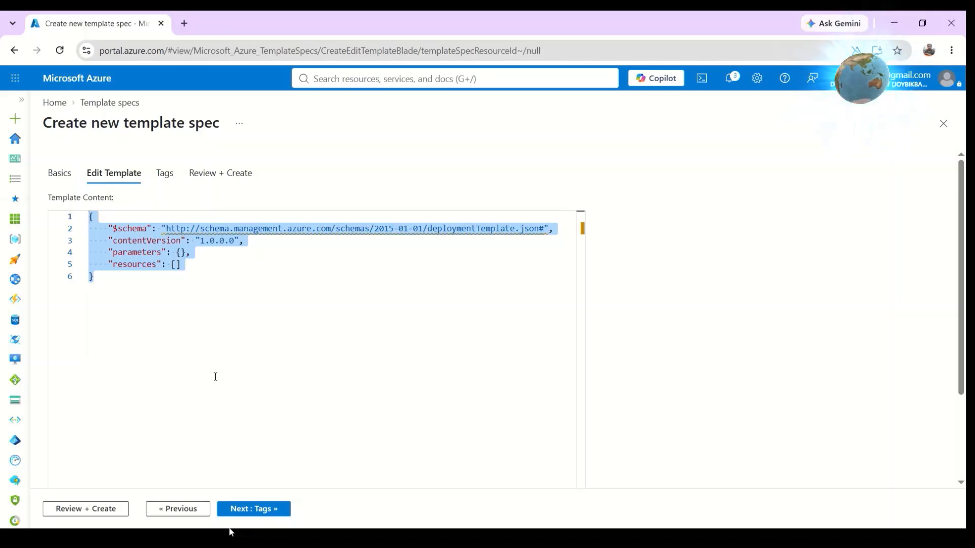
{"action": "left_click", "coordinate": [436, 532]}
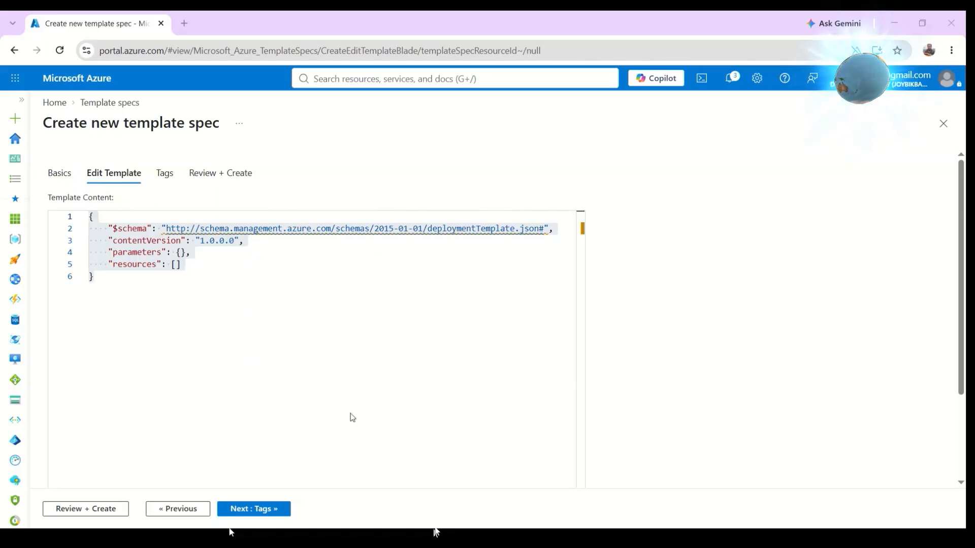
{"action": "left_click", "coordinate": [352, 532]}
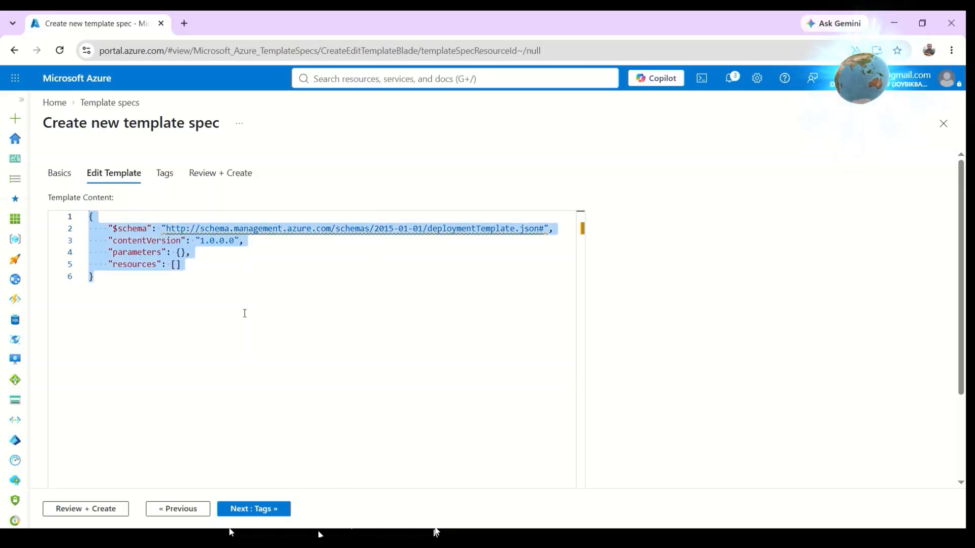
{"action": "left_click", "coordinate": [214, 311]}
{"action": "key", "text": "ctrl+a"}
{"action": "key", "text": "ctrl+v"}
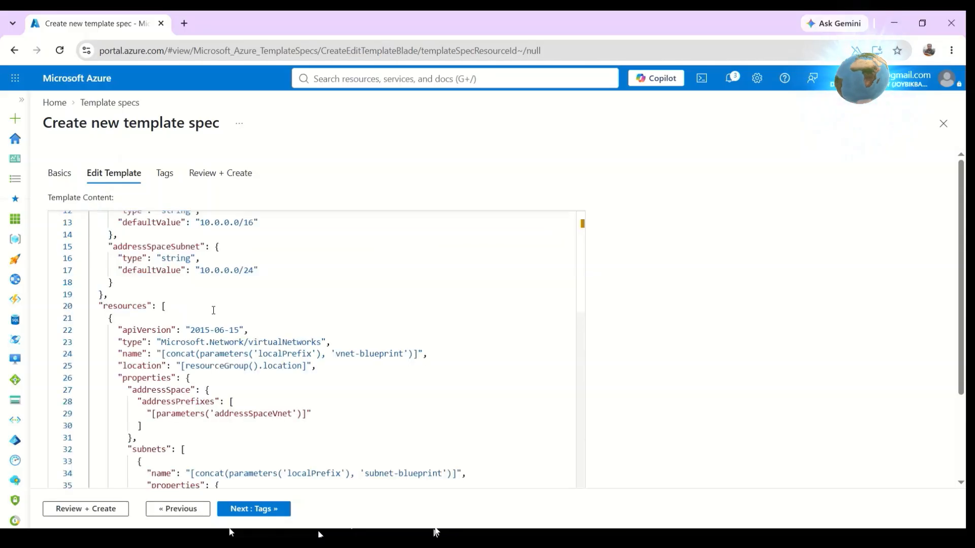
Examine the template's schema, content version and the address space parameters with their default values.
{"action": "scroll", "coordinate": [279, 247], "scroll_direction": "up", "scroll_amount": 3}
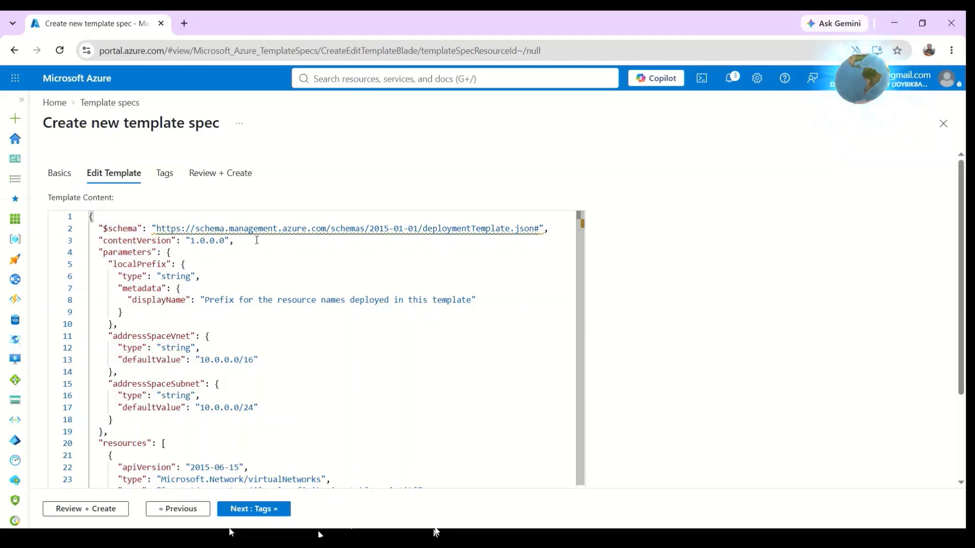
{"action": "left_click_drag", "start_coordinate": [256, 241], "coordinate": [175, 241]}
{"action": "left_click", "coordinate": [243, 241]}
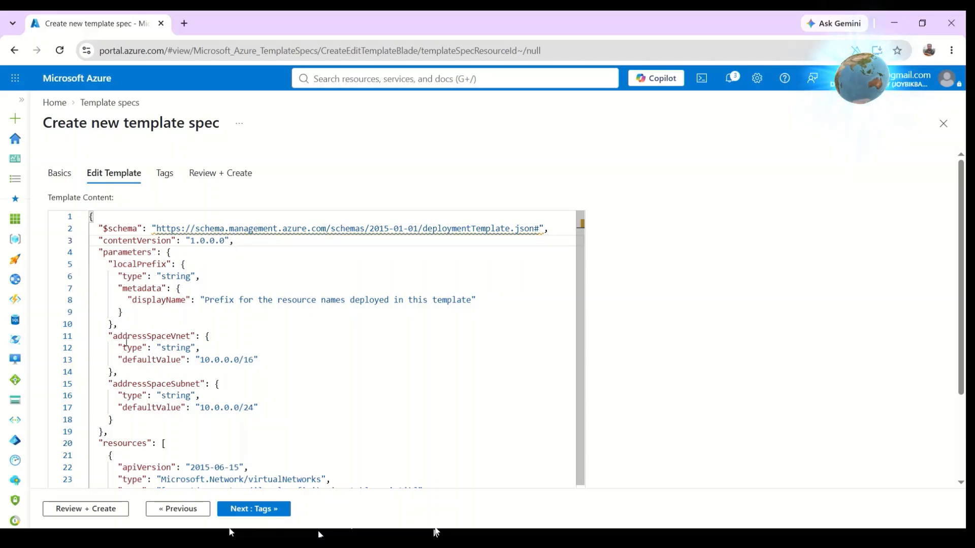
{"action": "scroll", "coordinate": [101, 364], "scroll_direction": "down", "scroll_amount": 1}
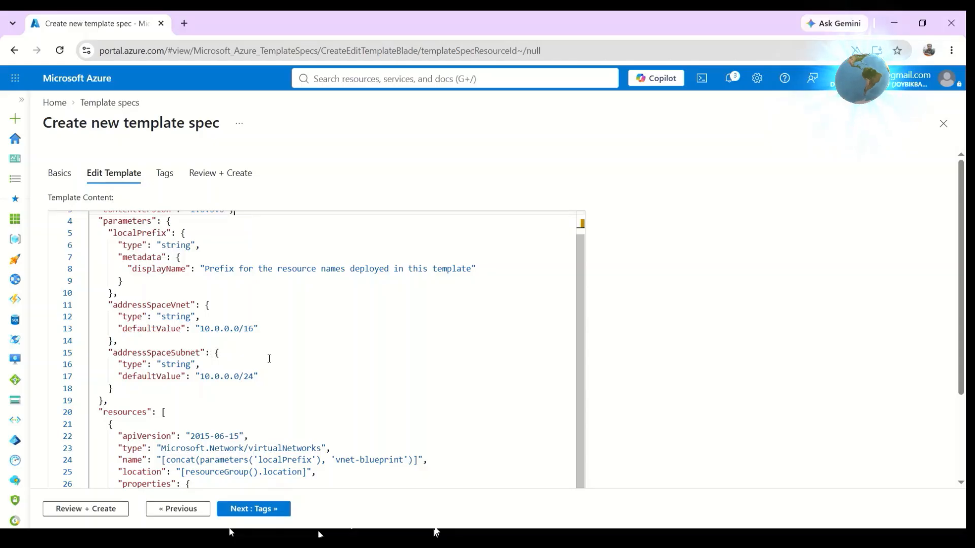
{"action": "left_click_drag", "start_coordinate": [257, 376], "coordinate": [200, 376]}
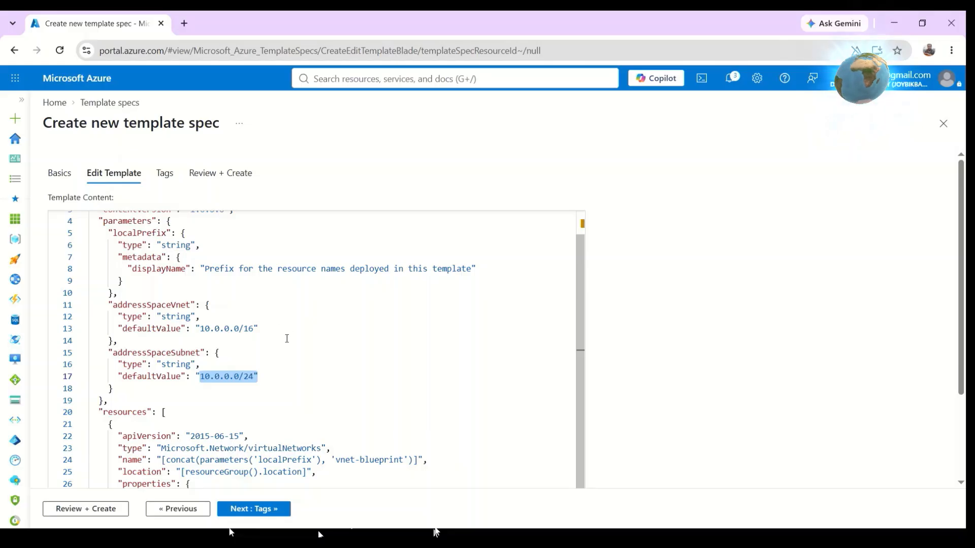
{"action": "left_click_drag", "start_coordinate": [277, 328], "coordinate": [197, 329]}
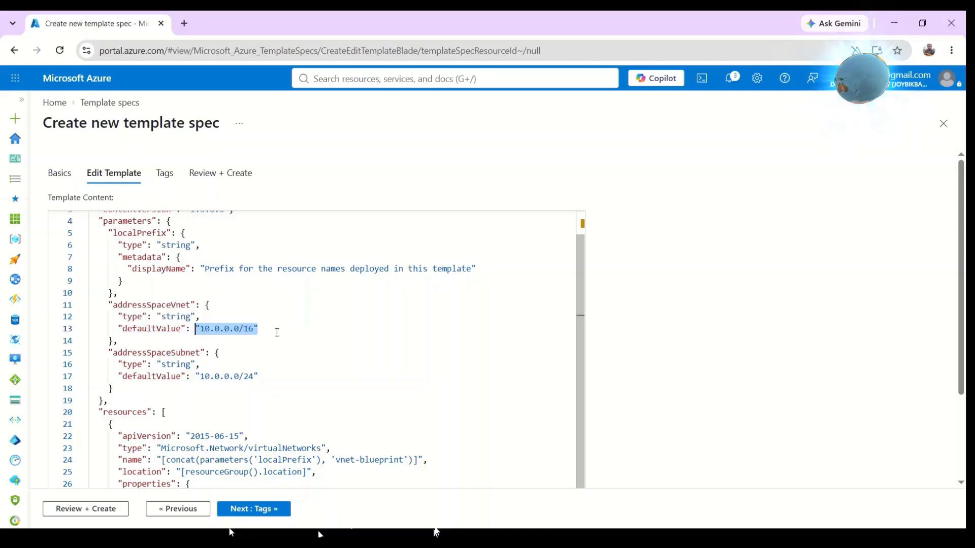
{"action": "left_click_drag", "start_coordinate": [199, 329], "coordinate": [296, 332]}
{"action": "left_click", "coordinate": [296, 332]}
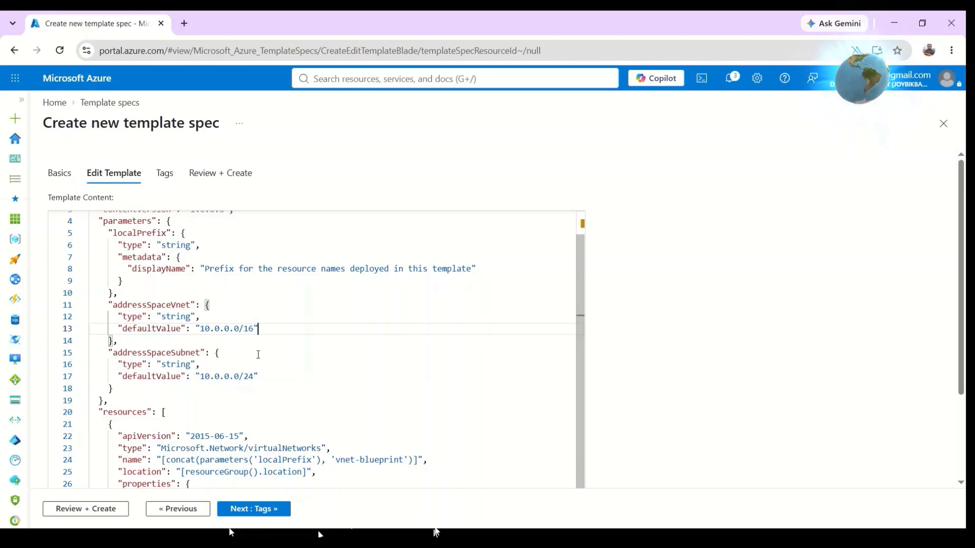
Examine the virtual network resource's type, name expression and location in the template.
{"action": "scroll", "coordinate": [258, 354], "scroll_direction": "down", "scroll_amount": 3}
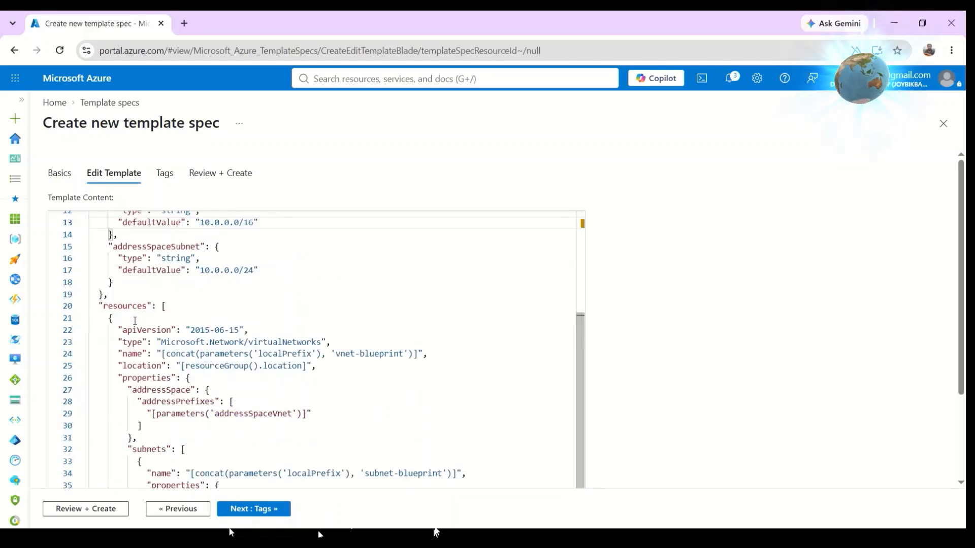
{"action": "left_click_drag", "start_coordinate": [327, 343], "coordinate": [152, 343]}
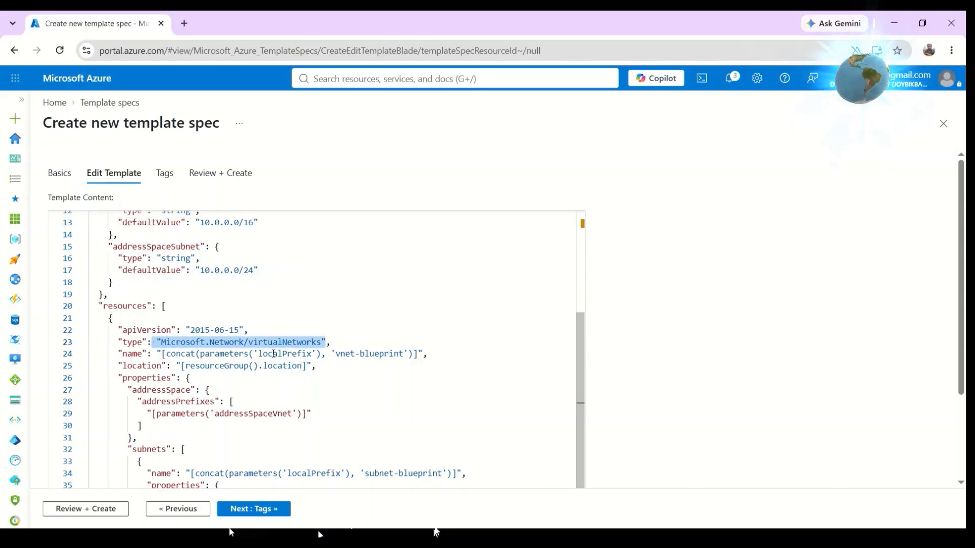
{"action": "left_click", "coordinate": [480, 356]}
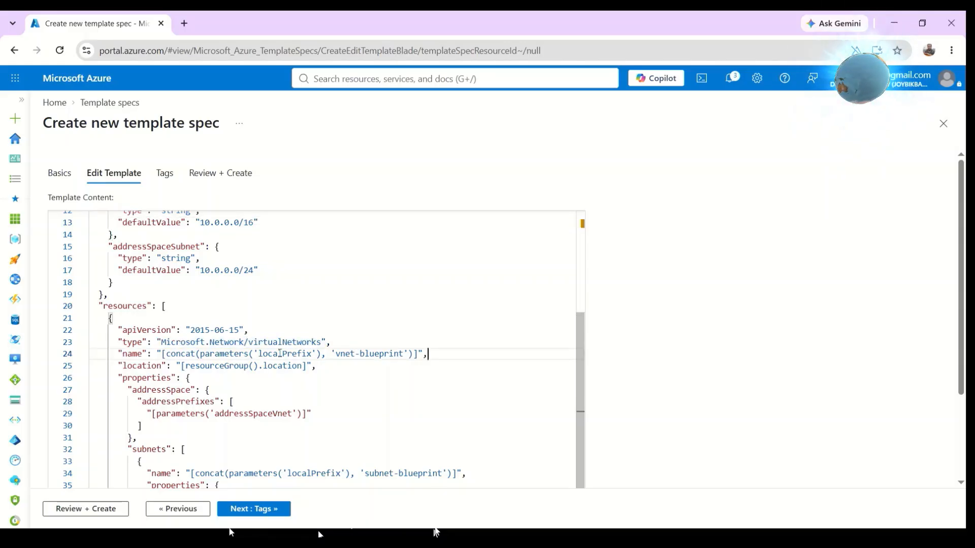
{"action": "left_click", "coordinate": [156, 354], "text": "shift"}
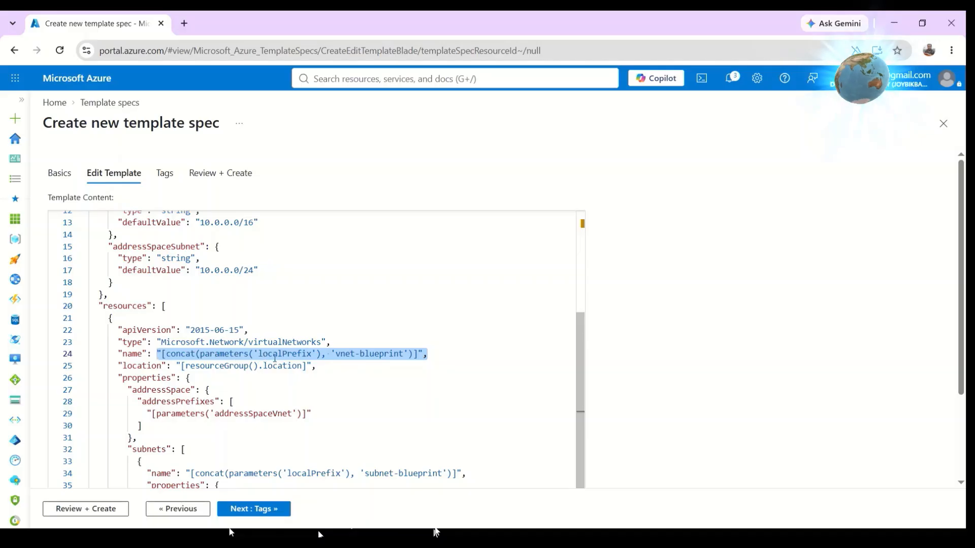
{"action": "double_click", "coordinate": [275, 355]}
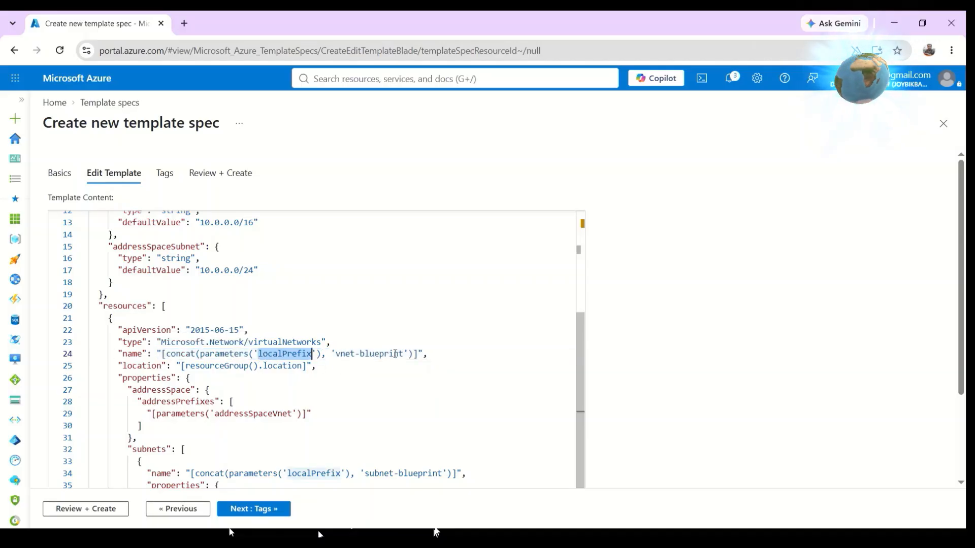
{"action": "left_click", "coordinate": [327, 367]}
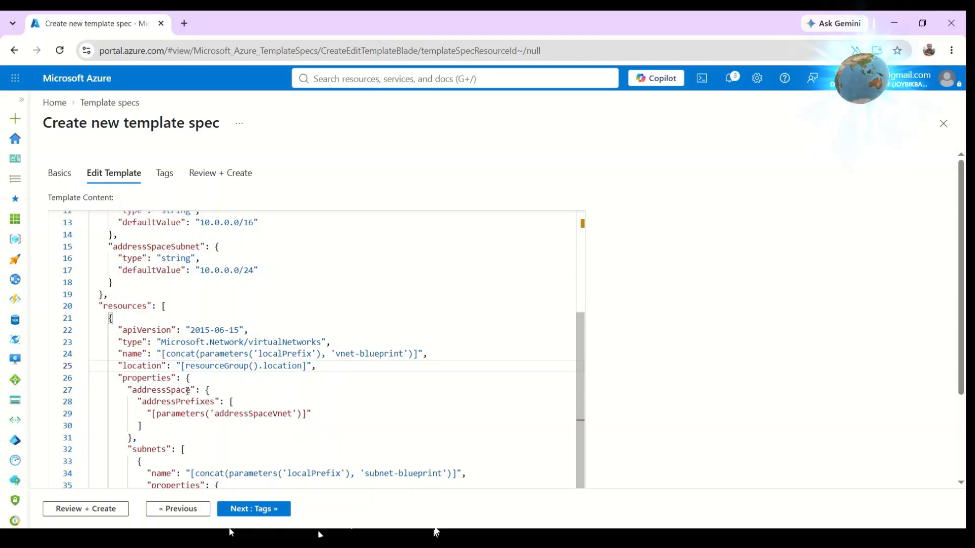
{"action": "scroll", "coordinate": [282, 399], "scroll_direction": "up", "scroll_amount": 1}
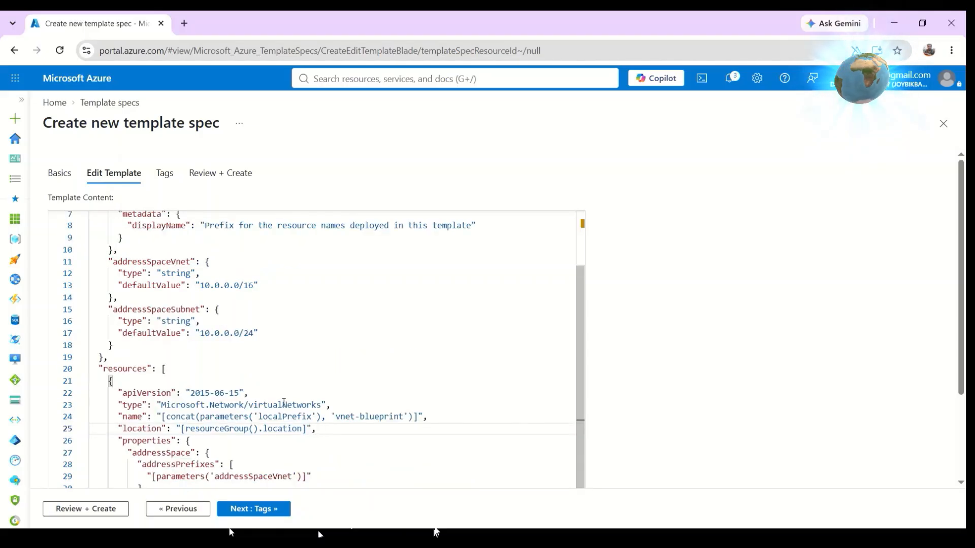
Examine the subnet's name expression and address prefix parameter in the template's subnets section.
{"action": "scroll", "coordinate": [278, 399], "scroll_direction": "down", "scroll_amount": 1}
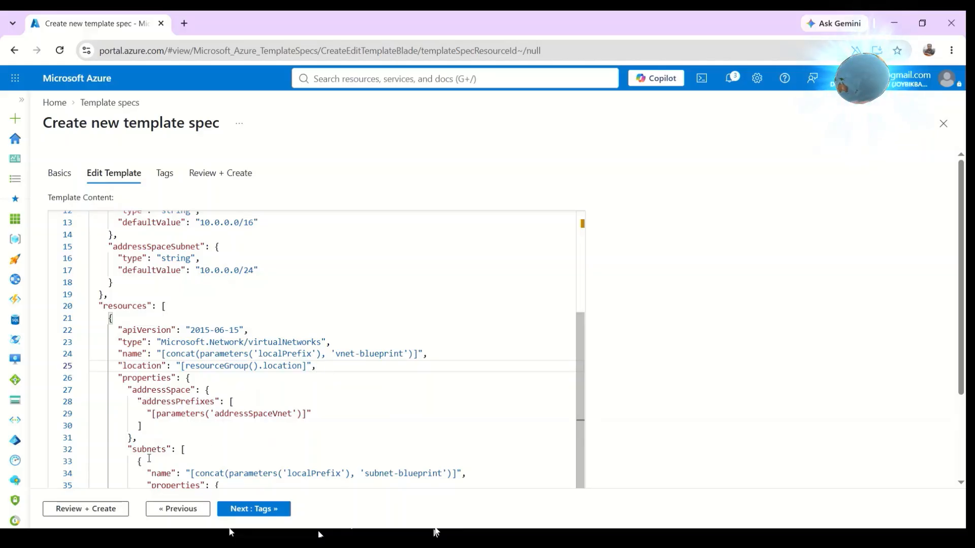
{"action": "scroll", "coordinate": [688, 385], "scroll_direction": "down", "scroll_amount": 2}
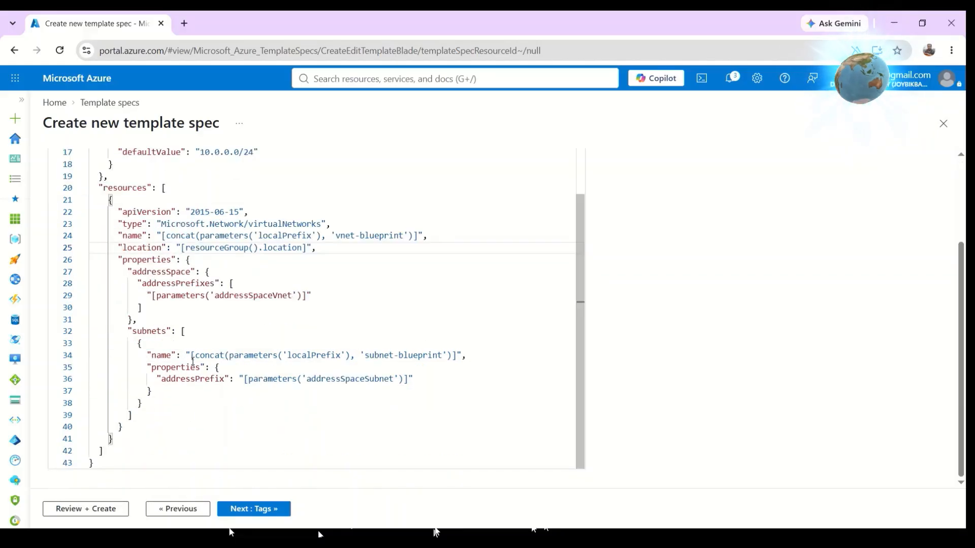
{"action": "left_click_drag", "start_coordinate": [192, 358], "coordinate": [468, 355]}
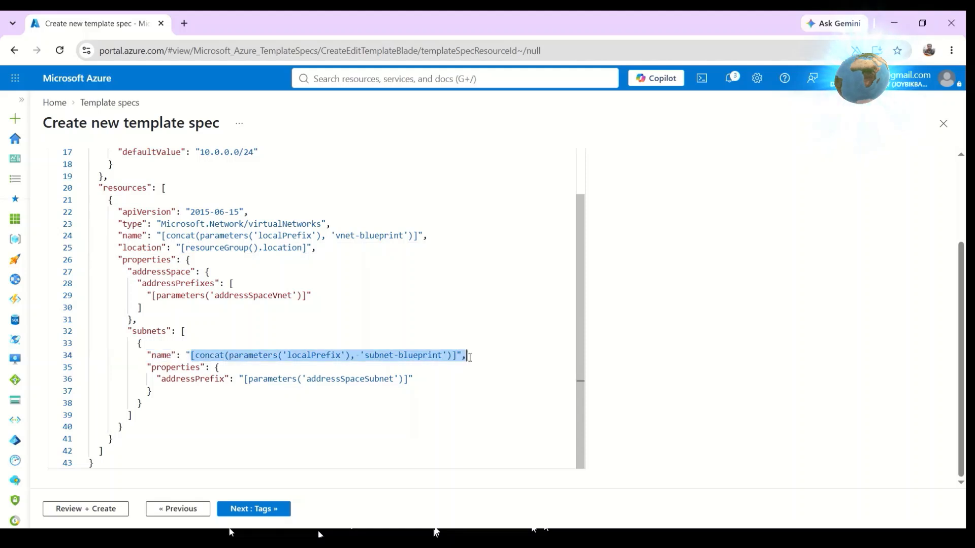
{"action": "left_click", "coordinate": [472, 356]}
{"action": "left_click_drag", "start_coordinate": [160, 379], "coordinate": [431, 379]}
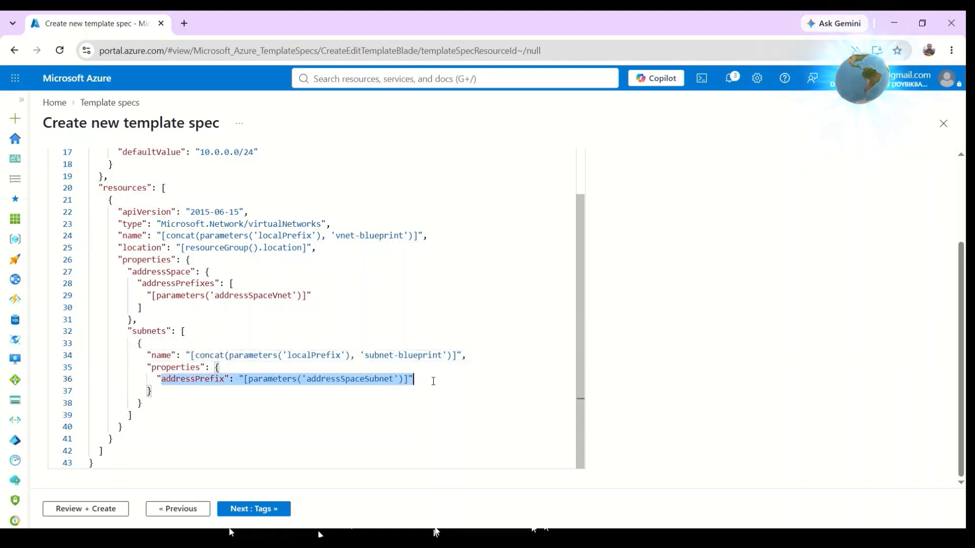
{"action": "left_click", "coordinate": [444, 381]}
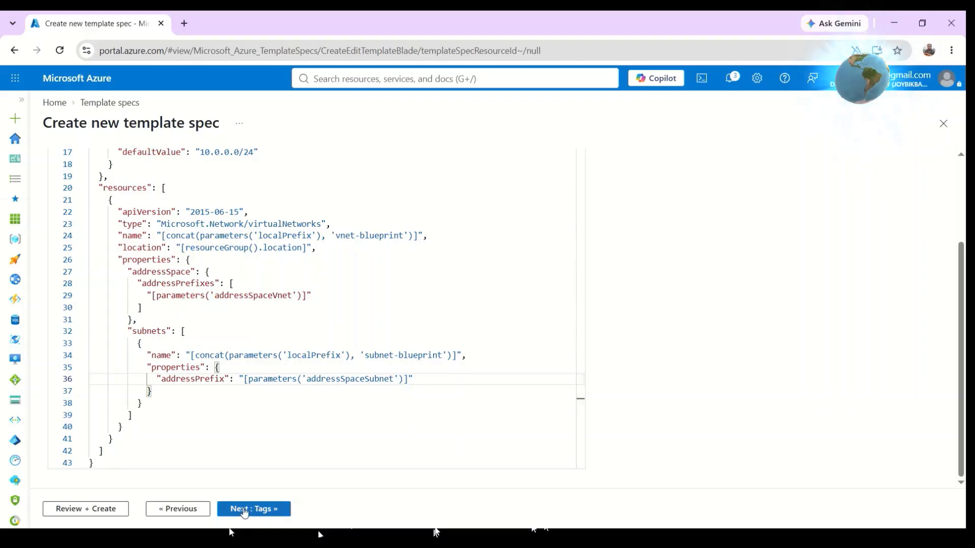
Skip tags, review the summary and create the vpc-template template spec.
{"action": "left_click", "coordinate": [243, 511]}
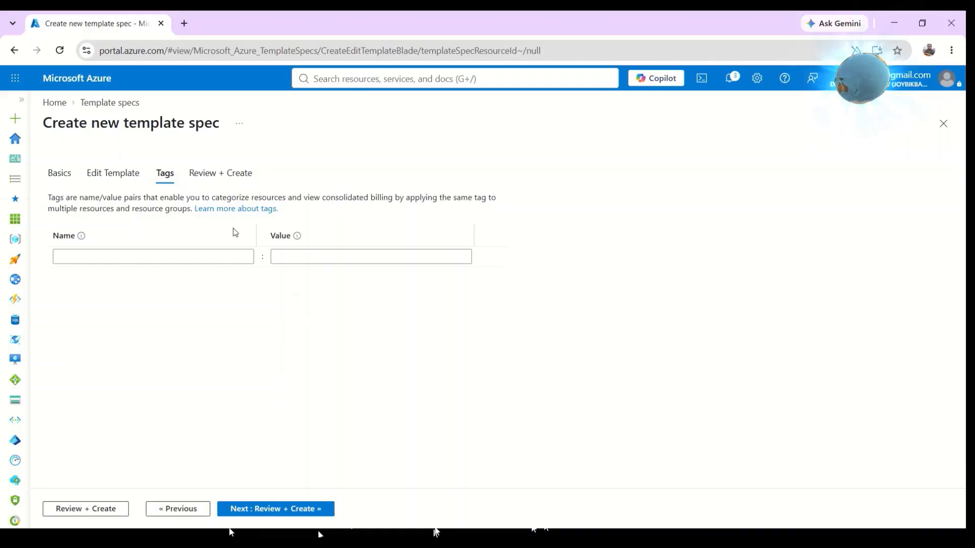
{"action": "left_click", "coordinate": [234, 512]}
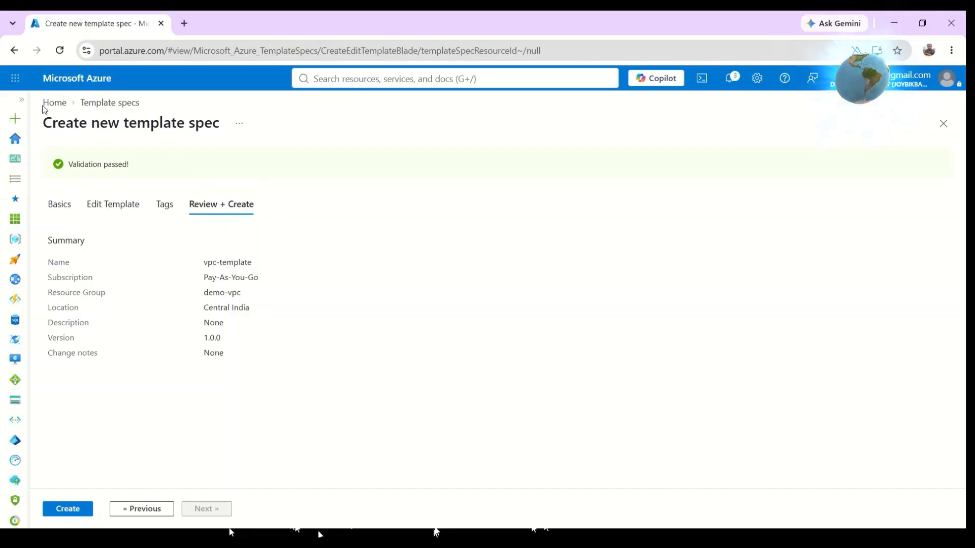
{"action": "left_click", "coordinate": [63, 511]}
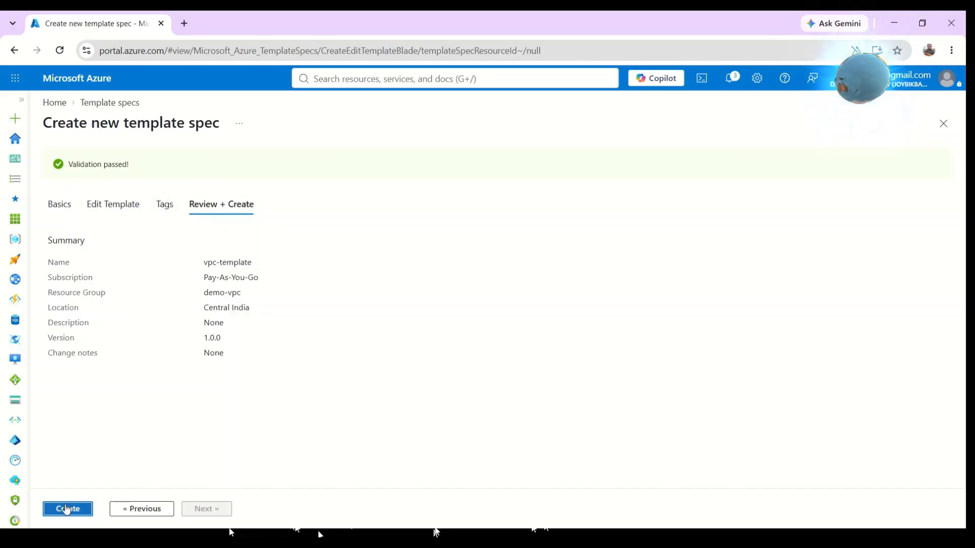
{"action": "left_click", "coordinate": [68, 509]}
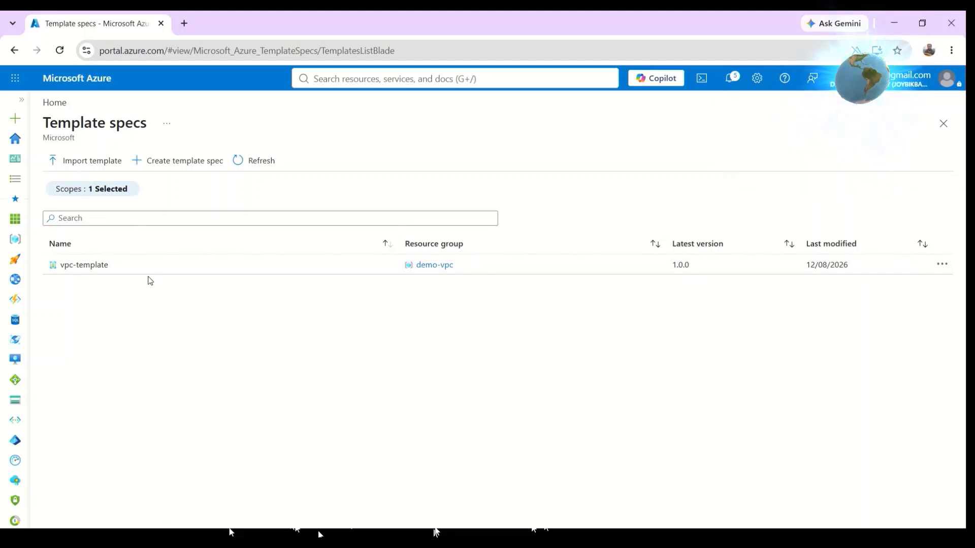
Open the vpc-template spec and review its overview details.
{"action": "left_click", "coordinate": [80, 266]}
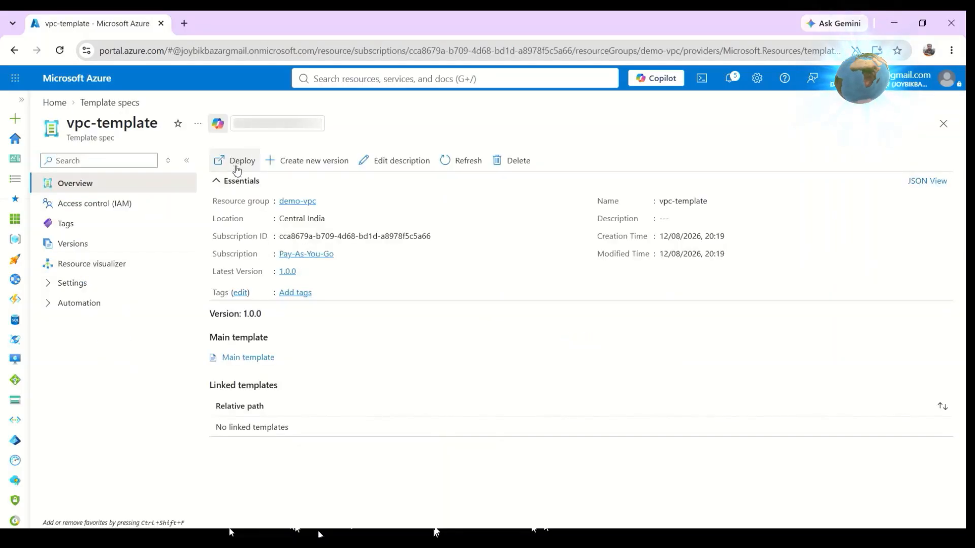
{"action": "left_click", "coordinate": [445, 168]}
{"action": "left_click_drag", "start_coordinate": [228, 275], "coordinate": [340, 270]}
{"action": "left_click", "coordinate": [340, 270]}
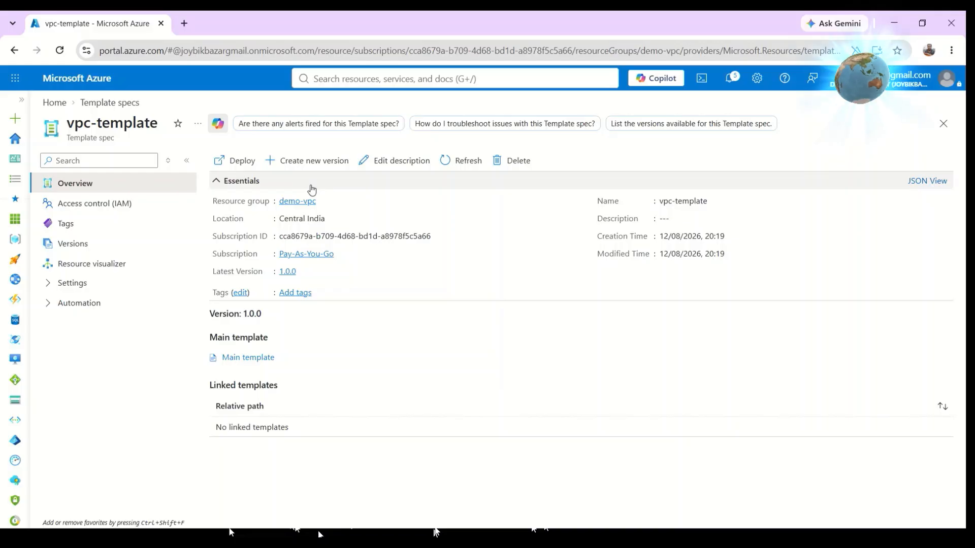
Start deploying the template spec into demo-vpc and set the Local Prefix to vpc.
{"action": "left_click", "coordinate": [233, 162]}
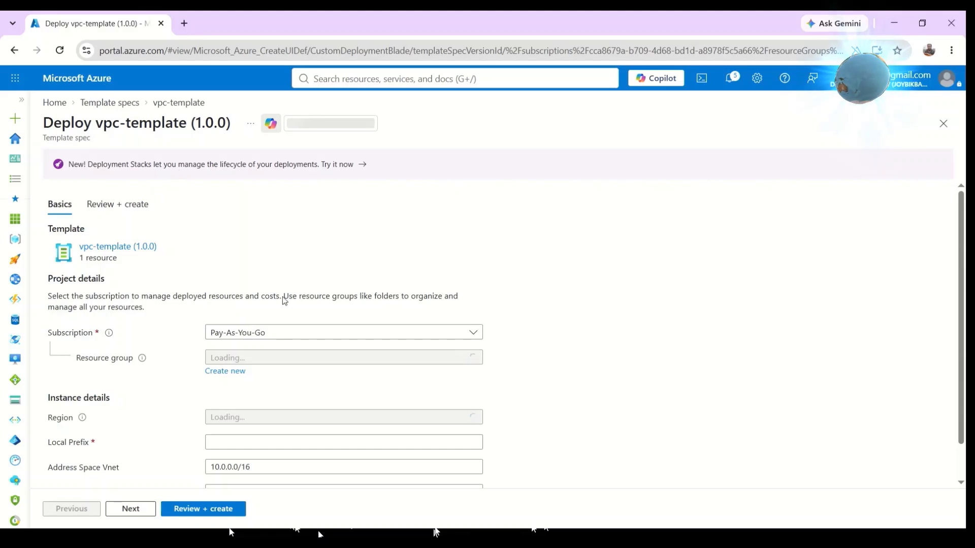
{"action": "scroll", "coordinate": [256, 274], "scroll_direction": "down", "scroll_amount": 1}
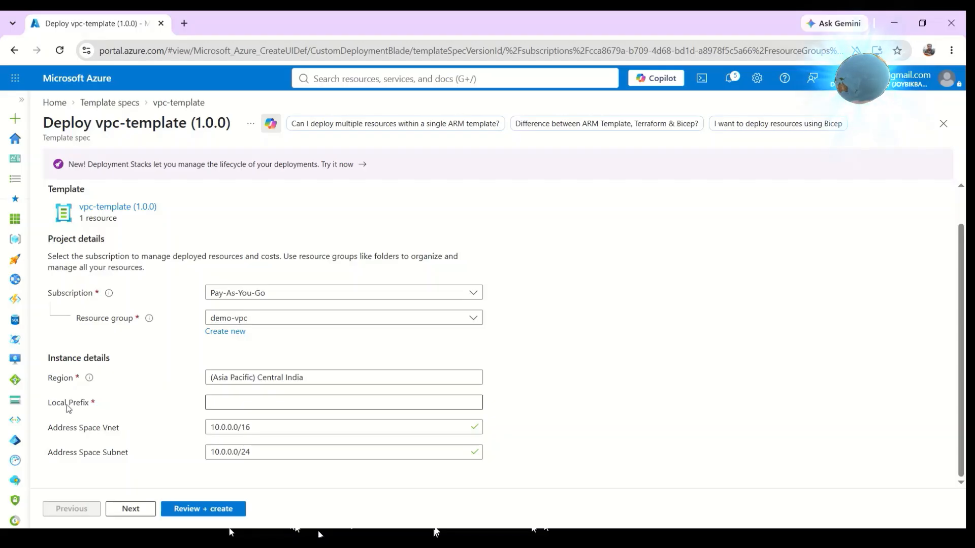
{"action": "left_click", "coordinate": [227, 403]}
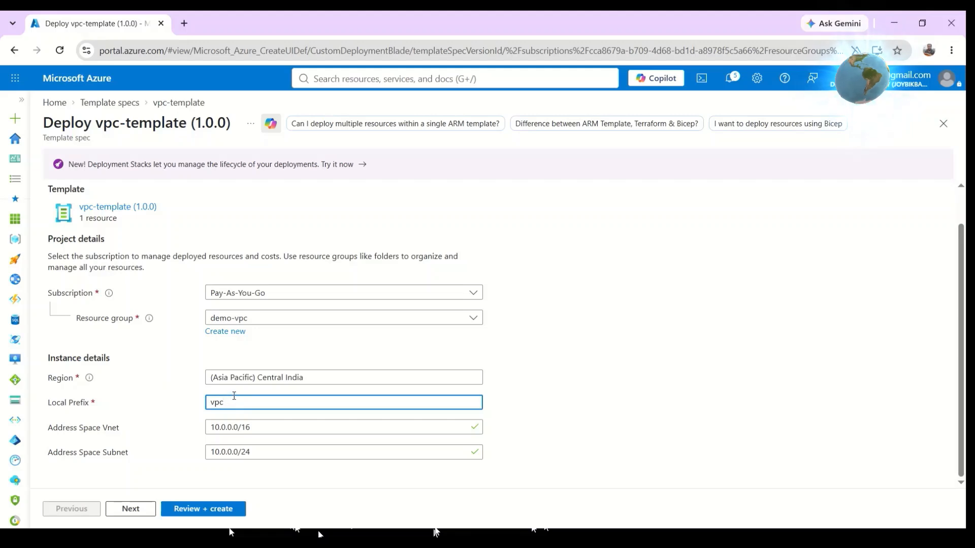
Keep the default Vnet and Subnet address spaces, review, and create the deployment.
{"action": "left_click_drag", "start_coordinate": [44, 405], "coordinate": [114, 409]}
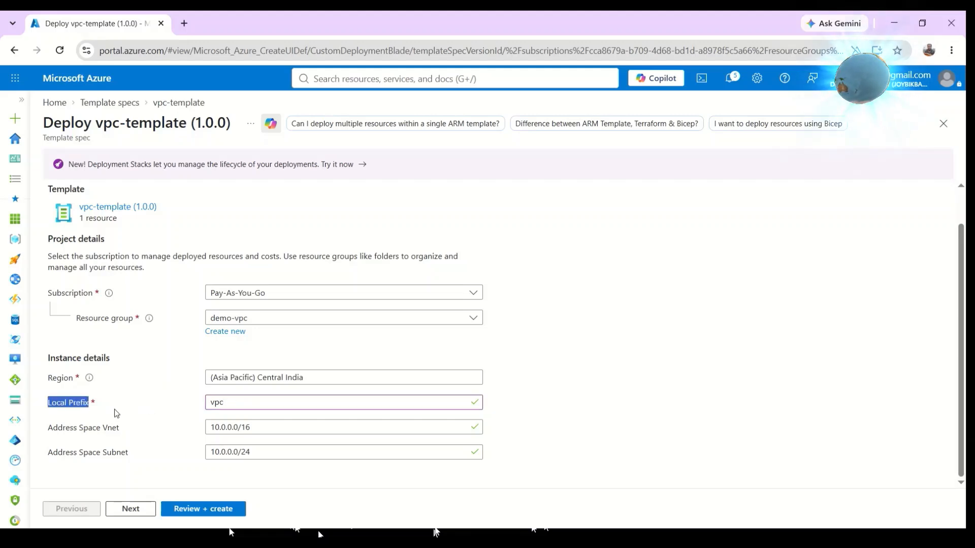
{"action": "left_click", "coordinate": [146, 407]}
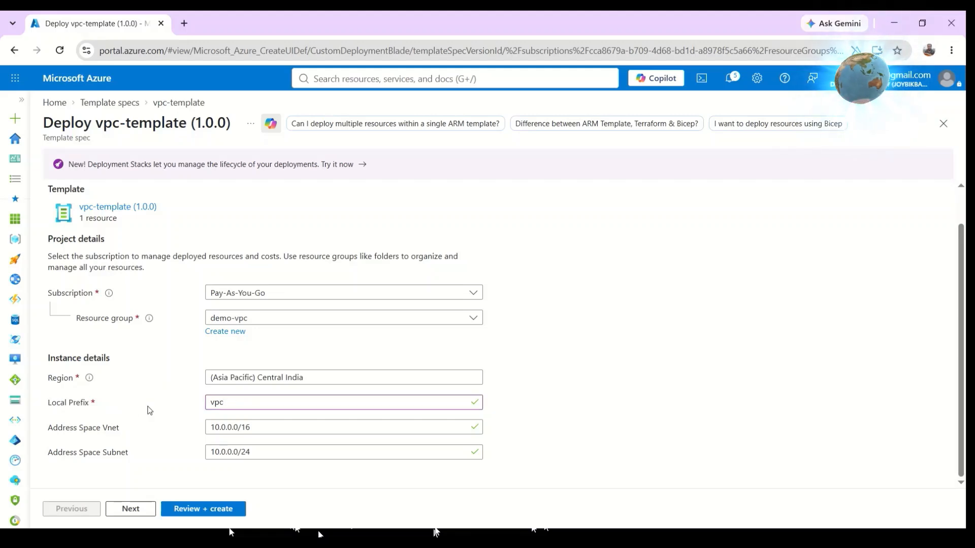
{"action": "left_click_drag", "start_coordinate": [45, 430], "coordinate": [157, 435]}
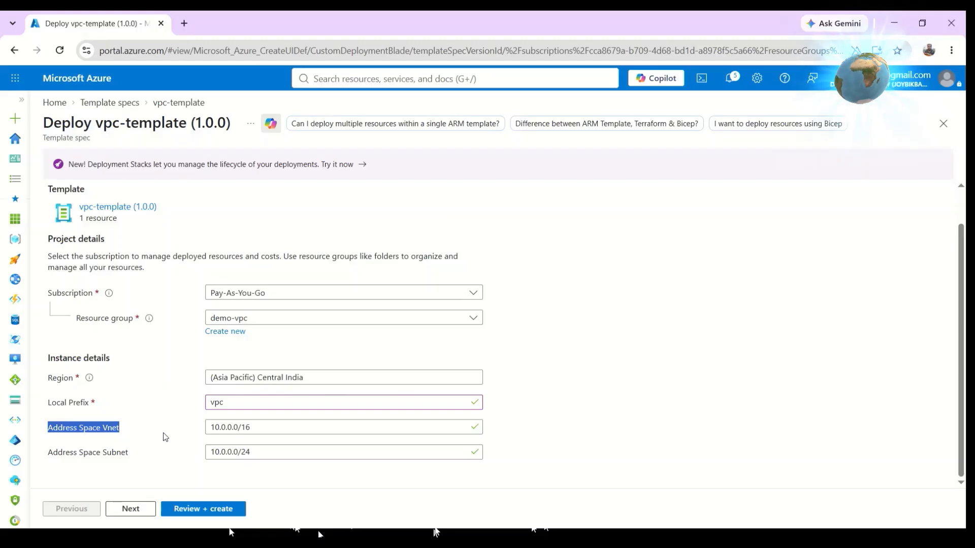
{"action": "left_click", "coordinate": [253, 427]}
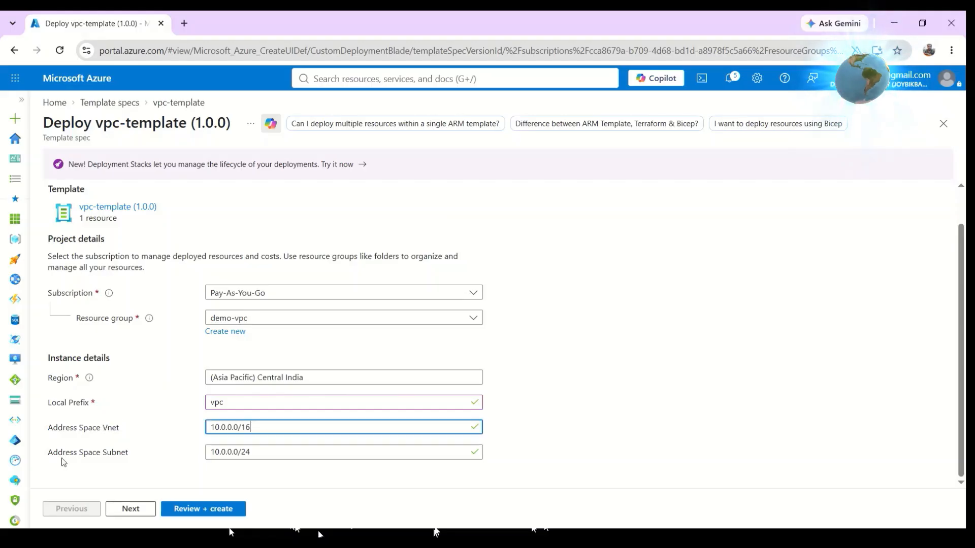
{"action": "left_click_drag", "start_coordinate": [44, 451], "coordinate": [159, 453]}
{"action": "left_click", "coordinate": [262, 450]}
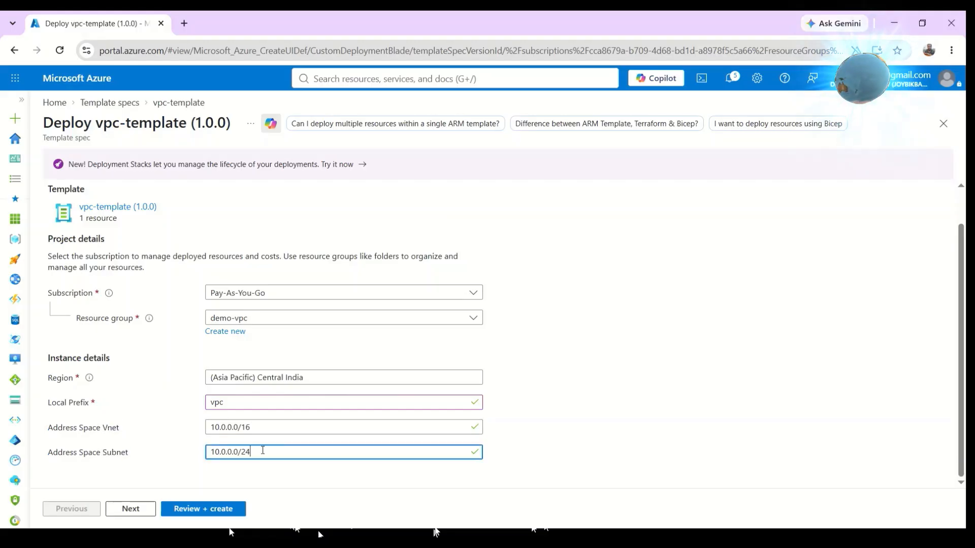
{"action": "left_click", "coordinate": [254, 428]}
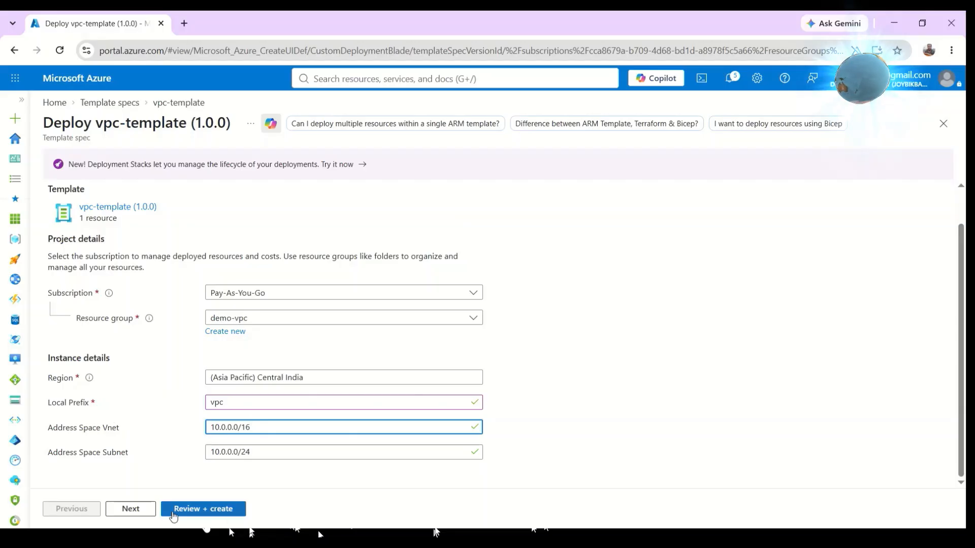
{"action": "left_click", "coordinate": [219, 512]}
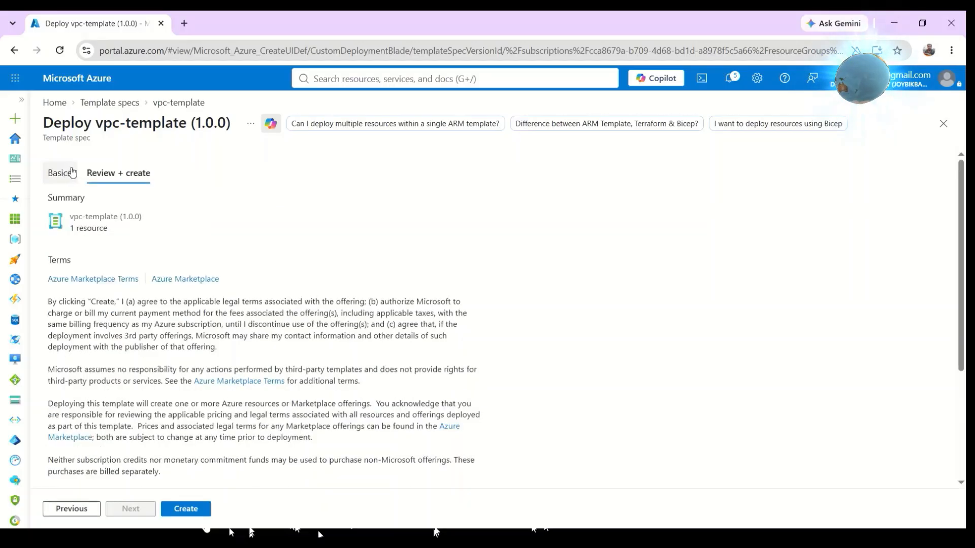
{"action": "left_click", "coordinate": [186, 509]}
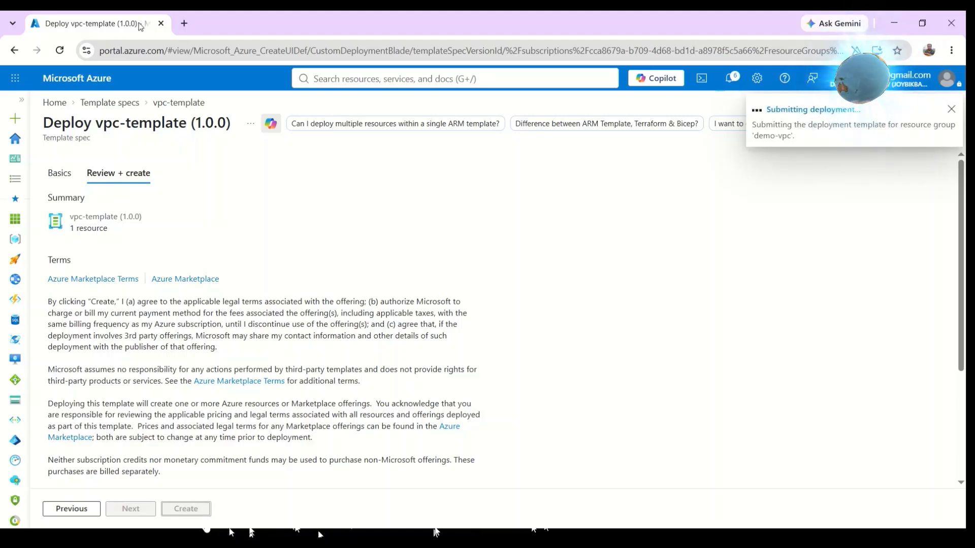
Duplicate the browser tab and return to the deployment page.
{"action": "right_click", "coordinate": [141, 27]}
{"action": "left_click", "coordinate": [195, 132]}
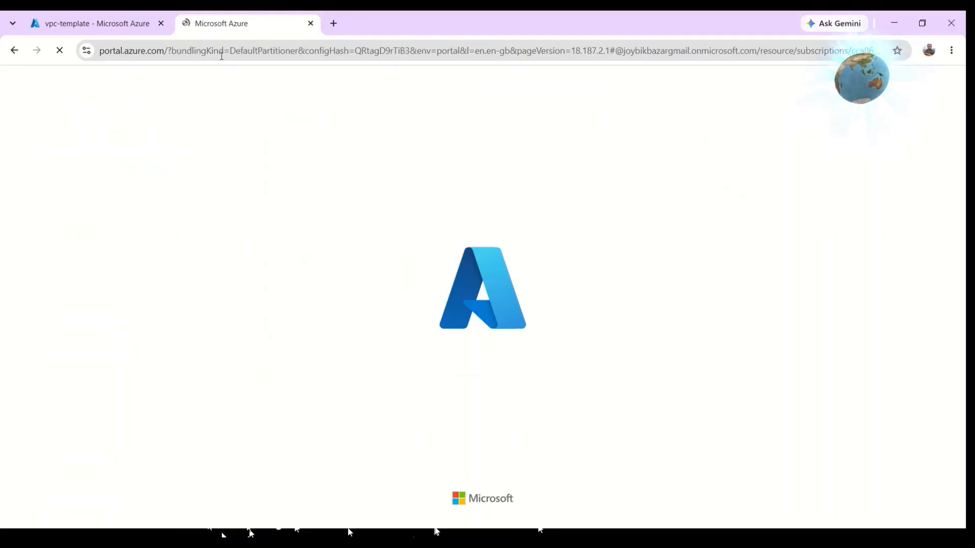
{"action": "left_click", "coordinate": [119, 26]}
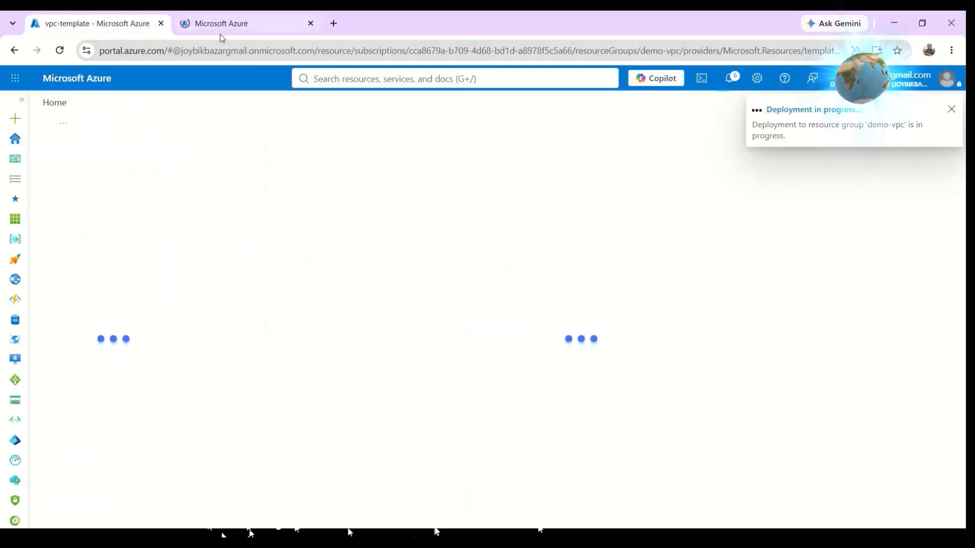
Search for vnet and open the Virtual networks list.
{"action": "left_click", "coordinate": [356, 79]}
{"action": "type", "text": "v"}
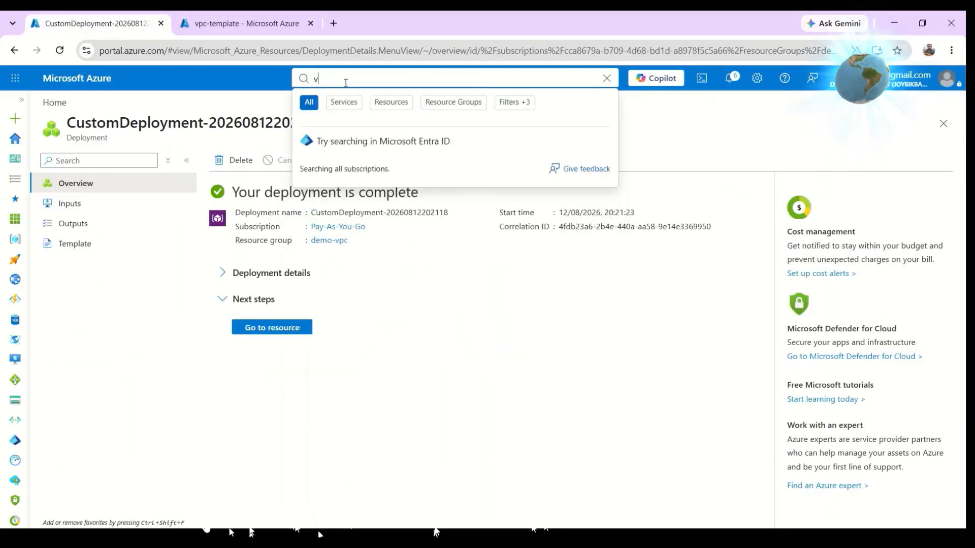
{"action": "type", "text": "net"}
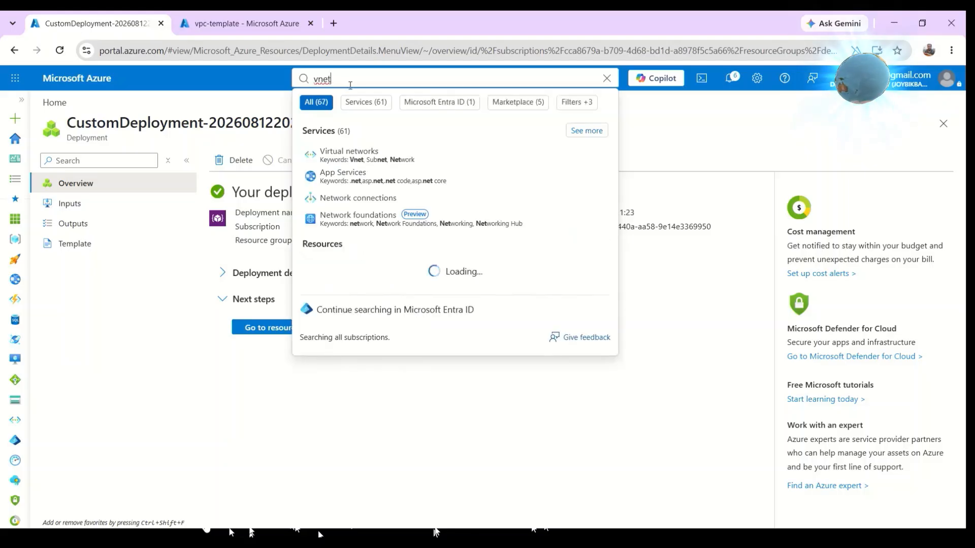
{"action": "left_click", "coordinate": [356, 174]}
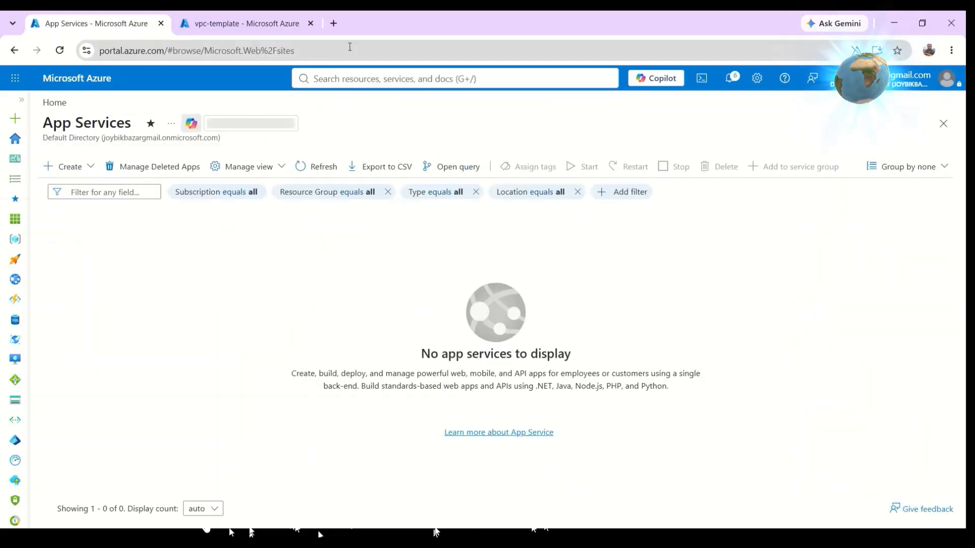
{"action": "left_click", "coordinate": [338, 77]}
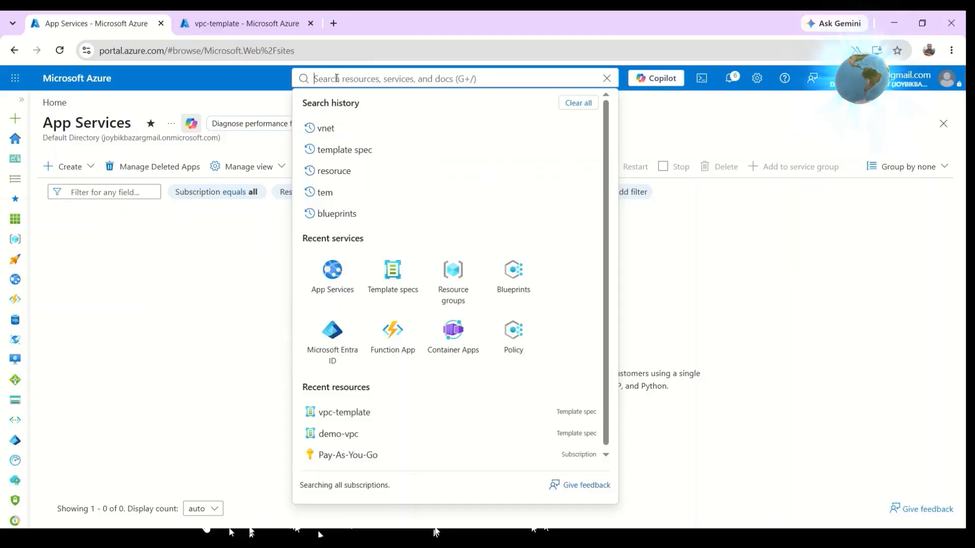
{"action": "left_click", "coordinate": [323, 130]}
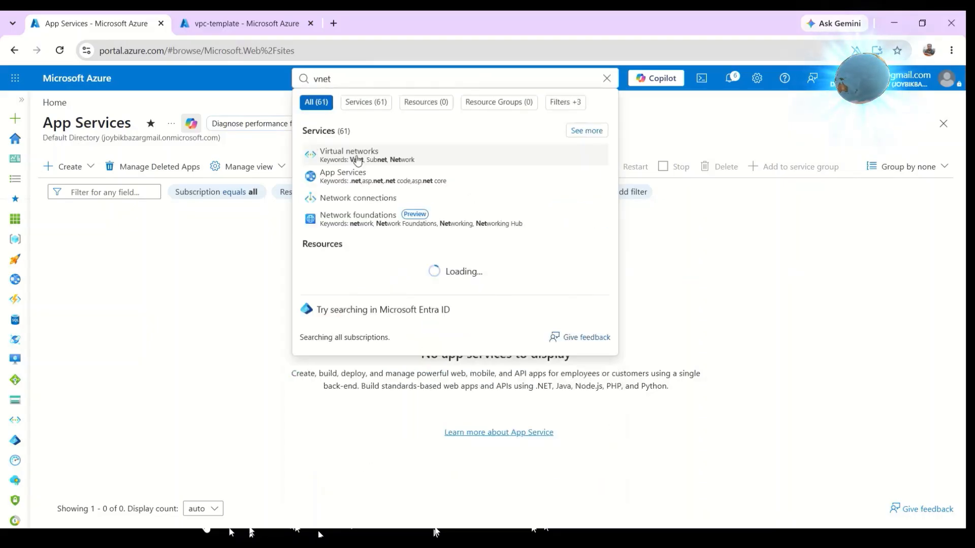
{"action": "left_click", "coordinate": [358, 160]}
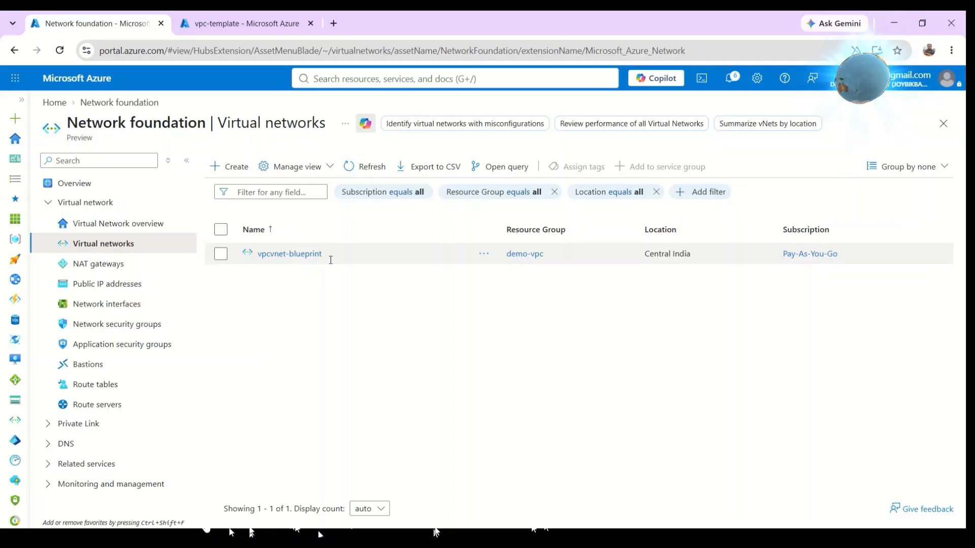
Open the vpcvnet-blueprint virtual network and view its subnets.
{"action": "left_click_drag", "start_coordinate": [333, 253], "coordinate": [258, 258]}
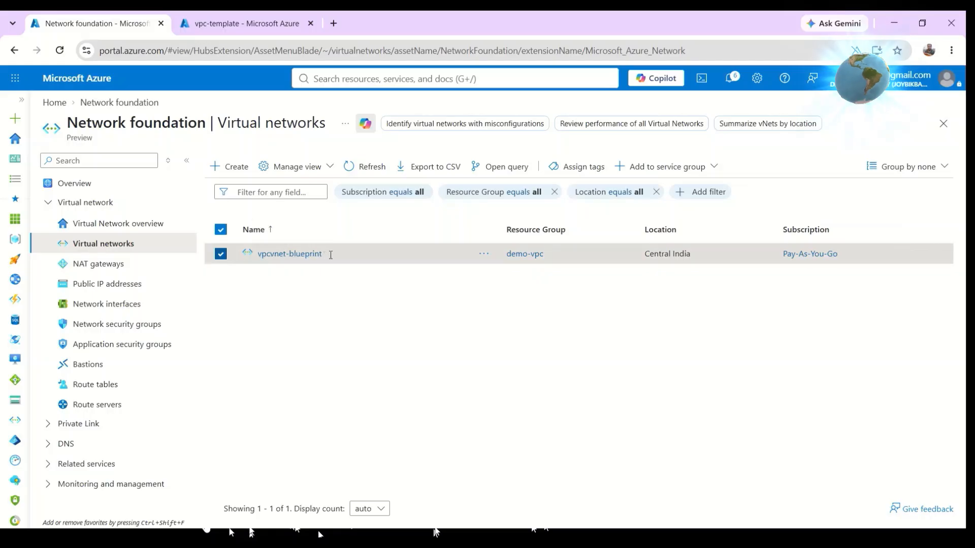
{"action": "left_click", "coordinate": [304, 256]}
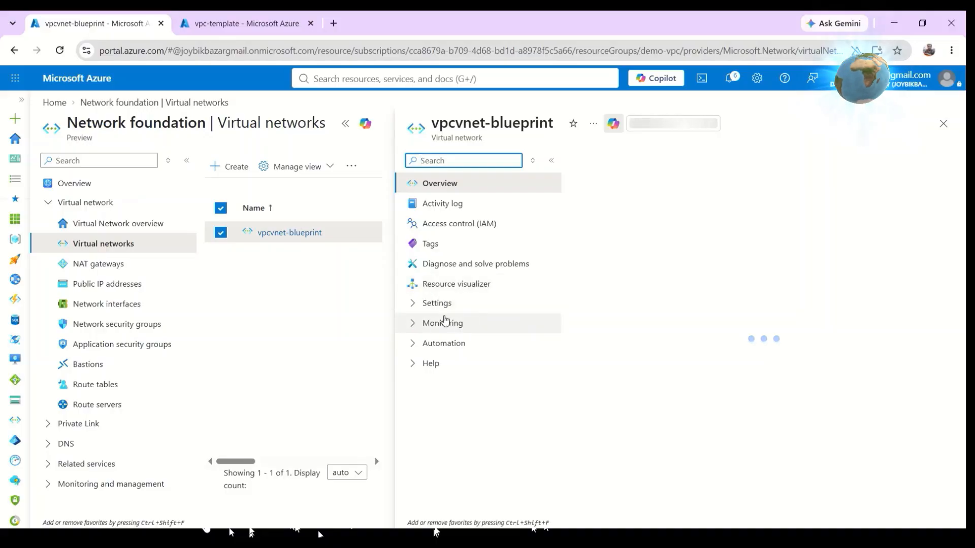
{"action": "left_click", "coordinate": [412, 304]}
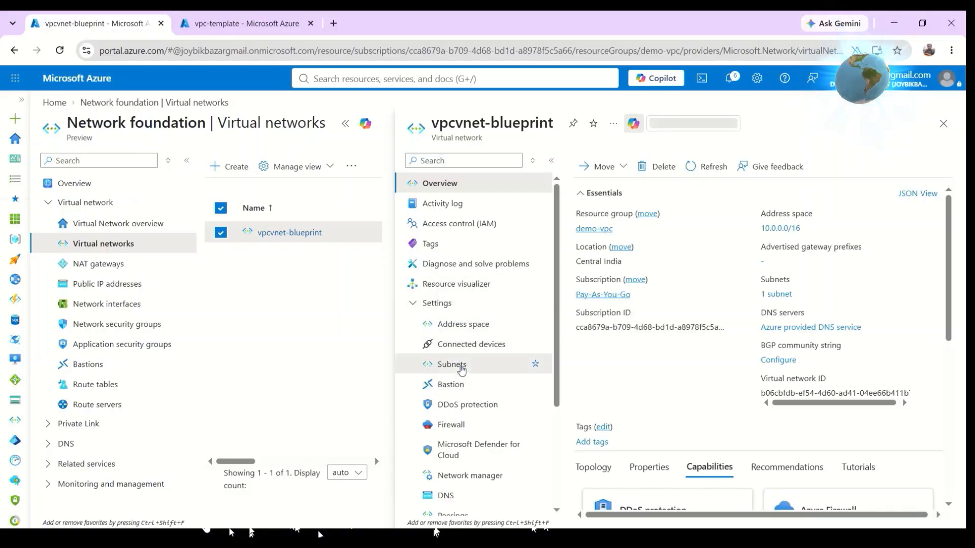
{"action": "left_click", "coordinate": [437, 364]}
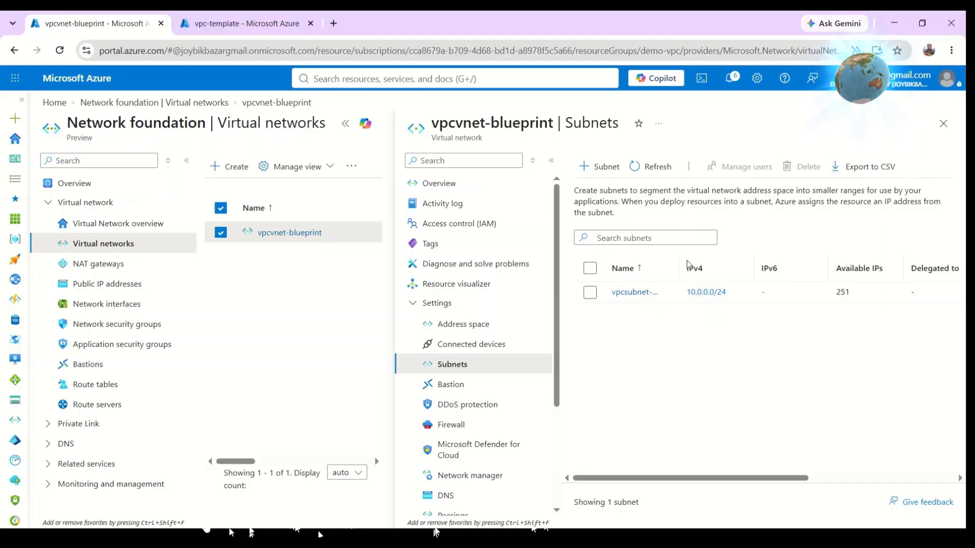
{"action": "left_click_drag", "start_coordinate": [680, 258], "coordinate": [743, 259]}
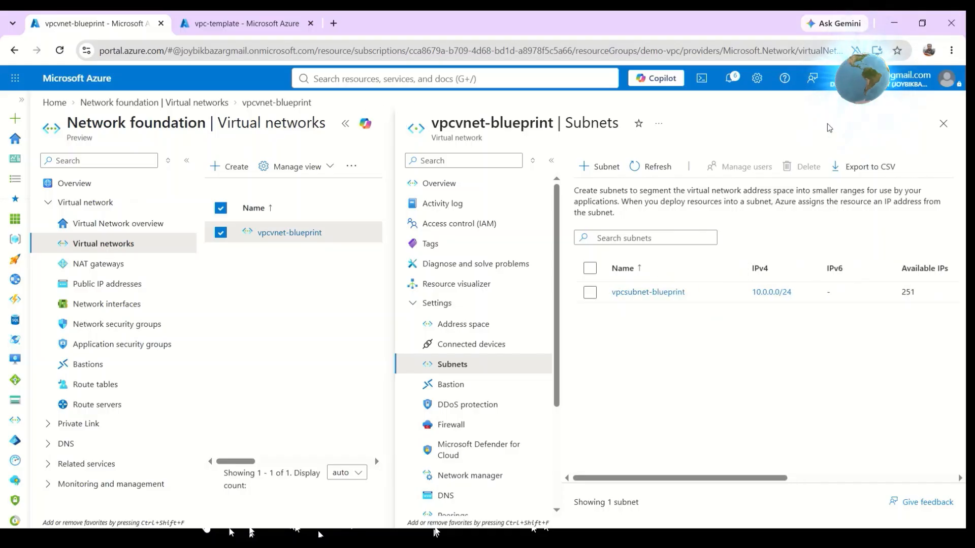
Expand the vpcvnet-blueprint subnets pane and select the vpcsubnet-blueprint subnet.
{"action": "left_click", "coordinate": [345, 123]}
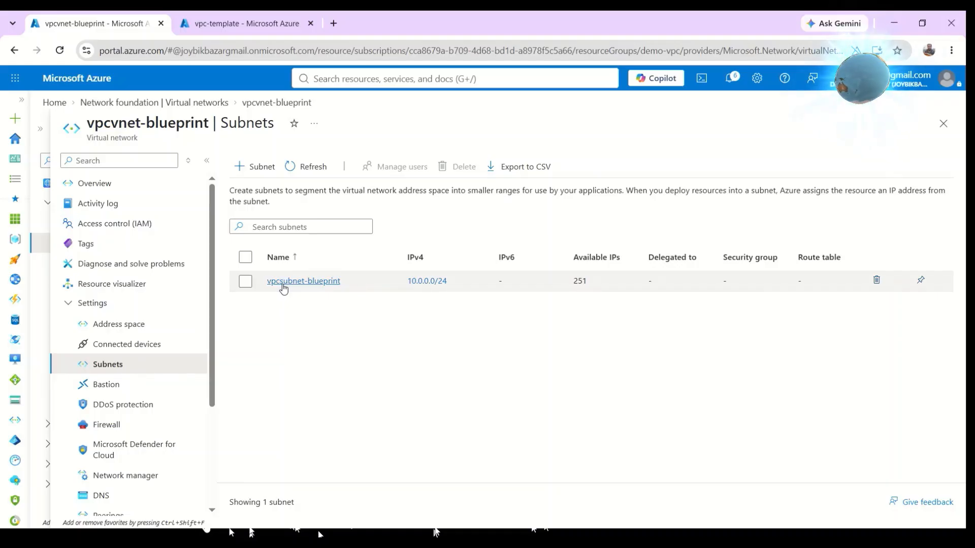
{"action": "left_click", "coordinate": [461, 284]}
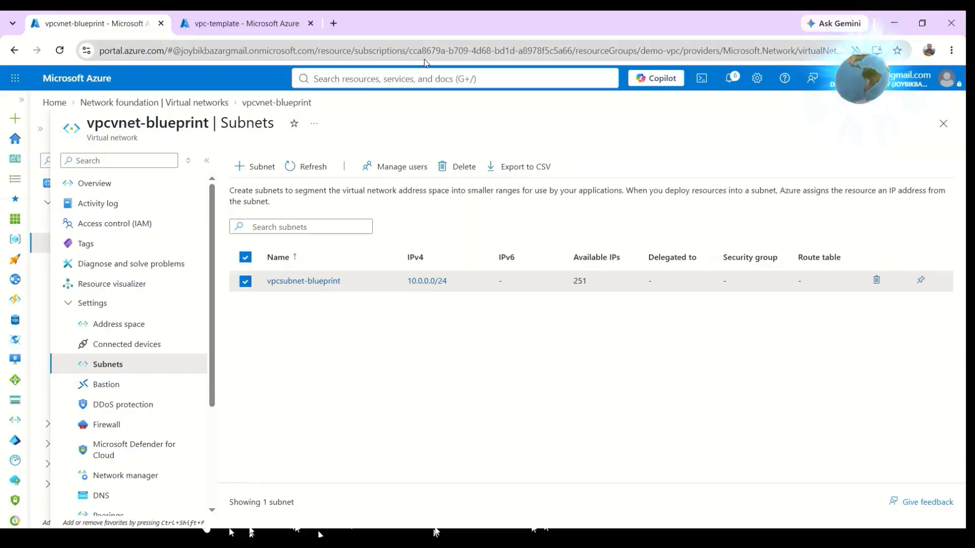
Start a new vpc-template version numbered 1.2.0 with change notes "change the name" and move on to template editing.
{"action": "left_click", "coordinate": [222, 25]}
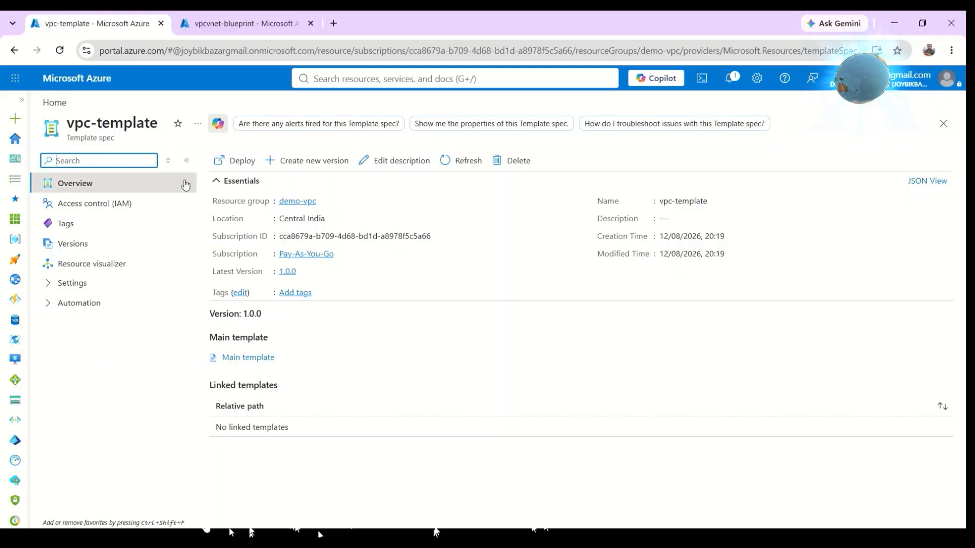
{"action": "left_click", "coordinate": [311, 161]}
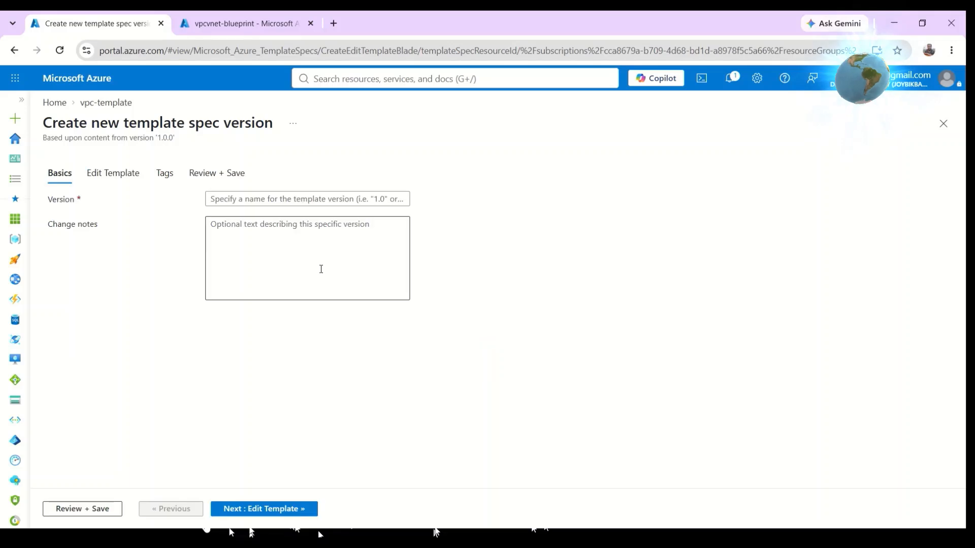
{"action": "left_click", "coordinate": [253, 197]}
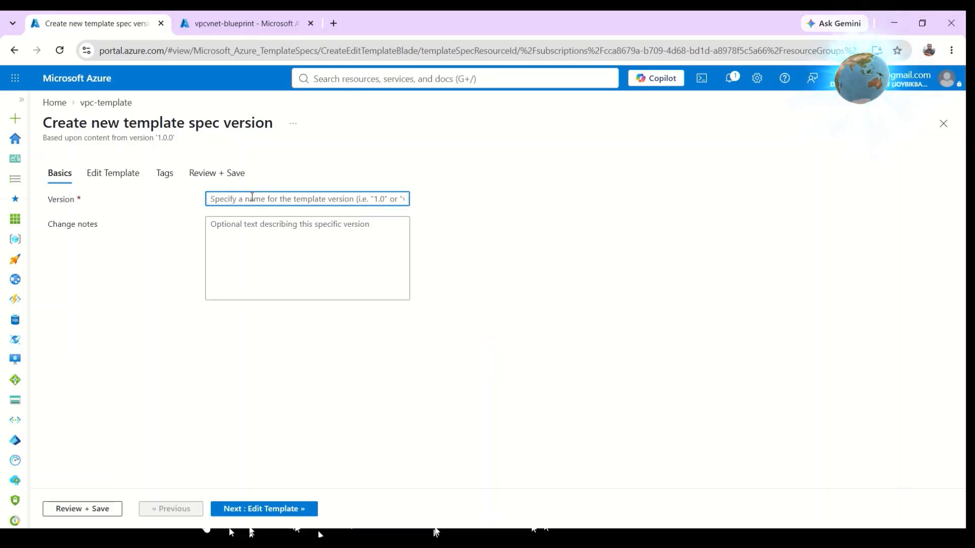
{"action": "type", "text": "1.2.0"}
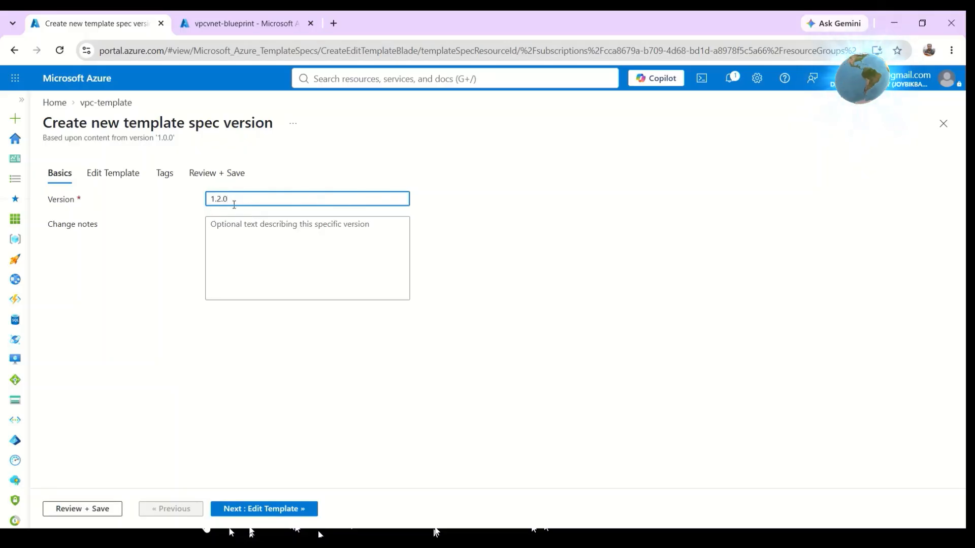
{"action": "left_click", "coordinate": [250, 232]}
{"action": "type", "text": "c"}
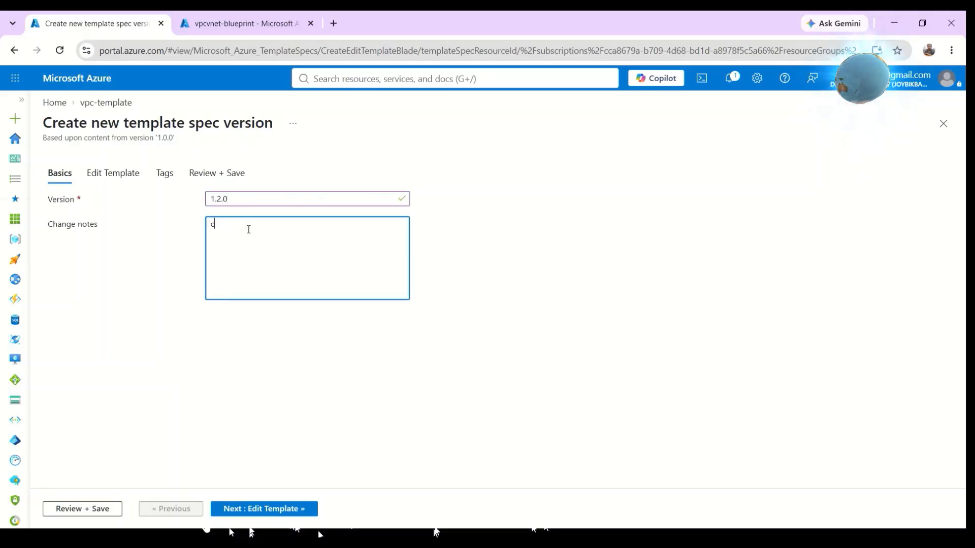
{"action": "type", "text": "hange the name"}
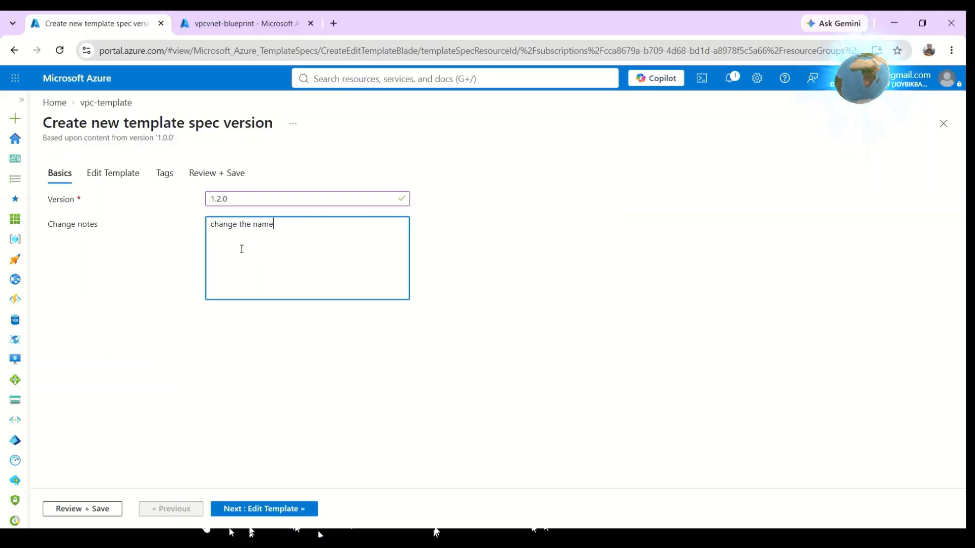
{"action": "left_click", "coordinate": [274, 509]}
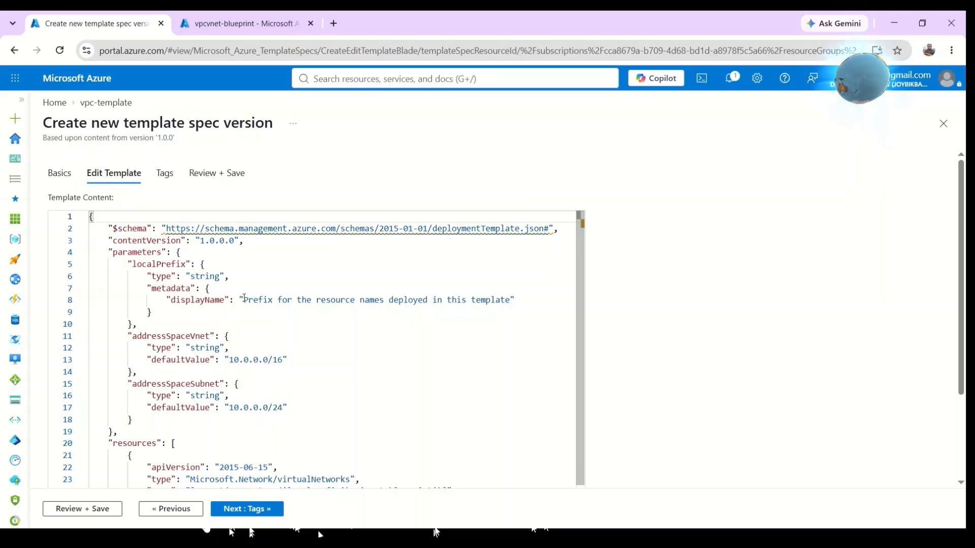
Add a "defaultValue": "demo" property to the localPrefix parameter in the template JSON.
{"action": "left_click_drag", "start_coordinate": [244, 300], "coordinate": [511, 300]}
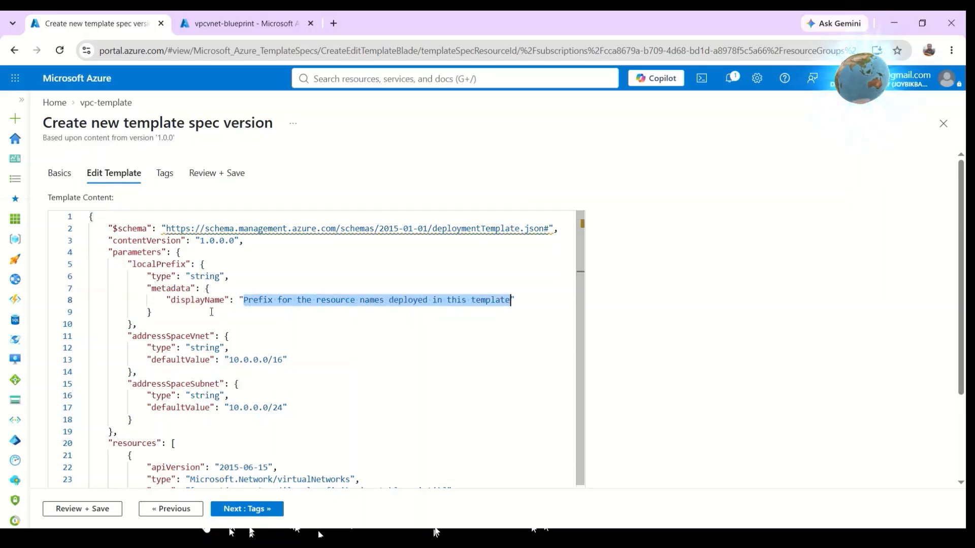
{"action": "left_click", "coordinate": [559, 301]}
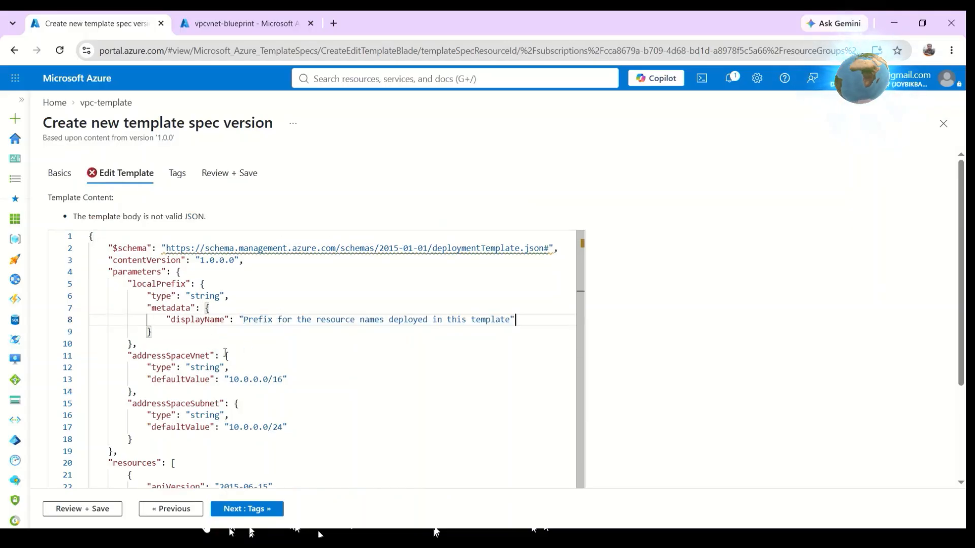
{"action": "left_click", "coordinate": [177, 336]}
{"action": "left_click", "coordinate": [180, 314]}
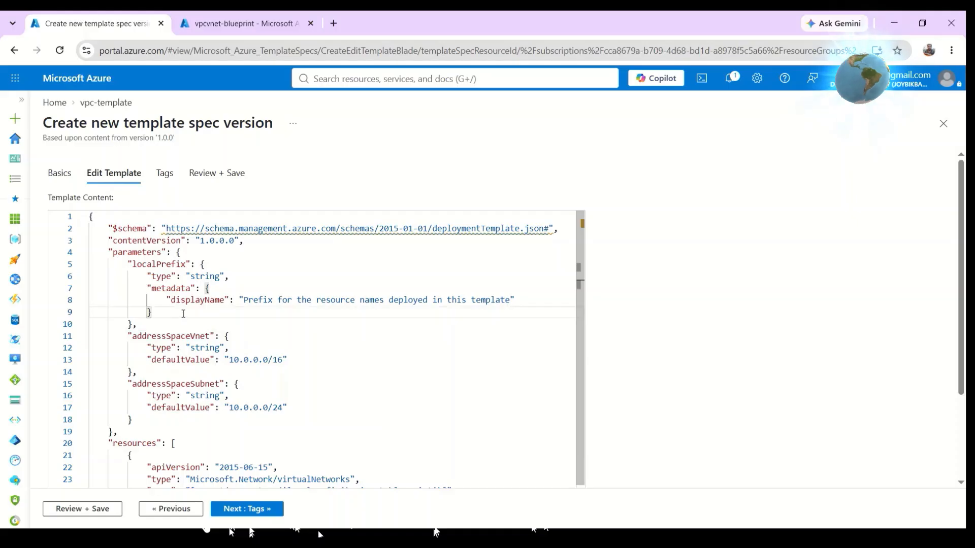
{"action": "type", "text": ","}
{"action": "key", "text": "Return"}
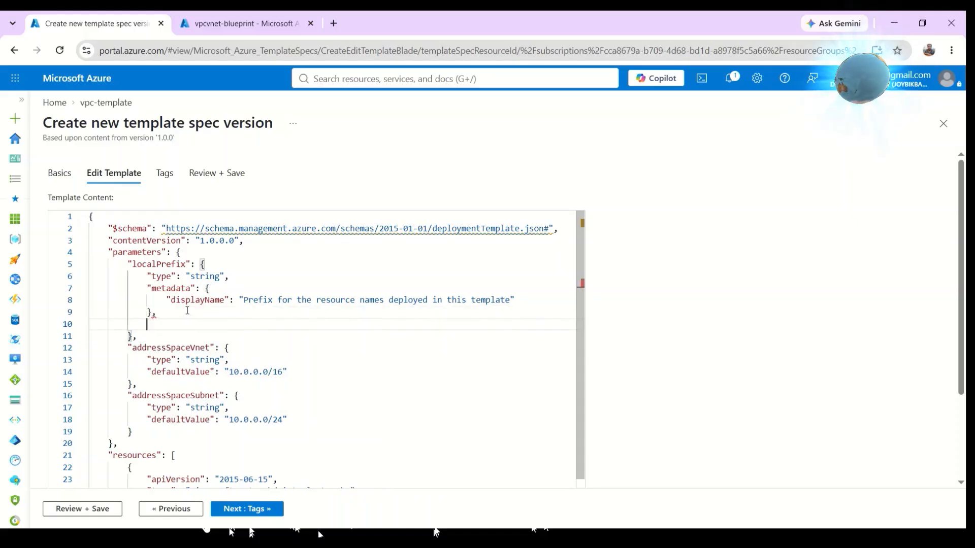
{"action": "type", "text": "defaultValue:\"demo\""}
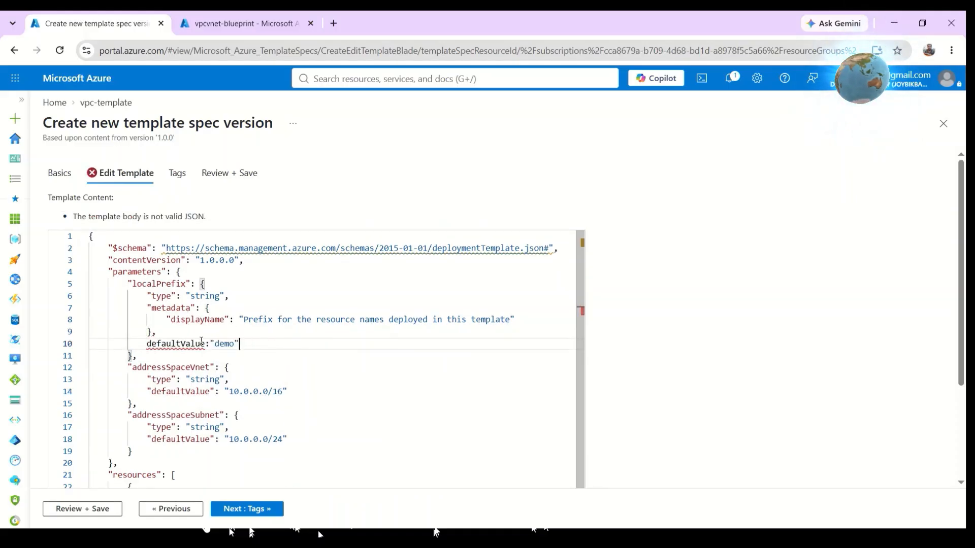
{"action": "mouse_move", "coordinate": [187, 344]}
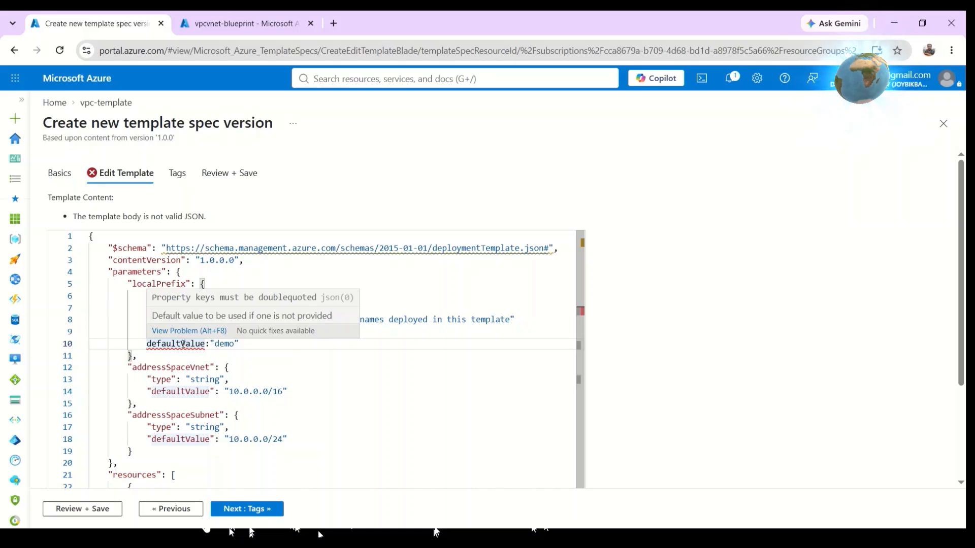
{"action": "left_click", "coordinate": [204, 344]}
{"action": "key", "text": "BackSpace"}
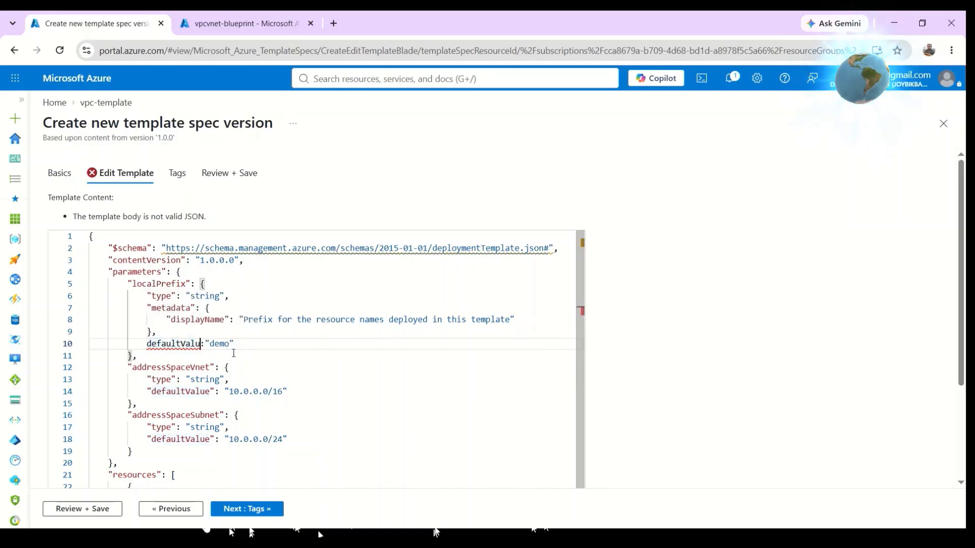
{"action": "key", "text": "BackSpace"}
{"action": "key", "text": "BackSpace"}
{"action": "key", "text": "BackSpace"}
{"action": "key", "text": "BackSpace"}
{"action": "key", "text": "BackSpace"}
{"action": "key", "text": "BackSpace"}
{"action": "key", "text": "BackSpace"}
{"action": "key", "text": "BackSpace"}
{"action": "key", "text": "BackSpace"}
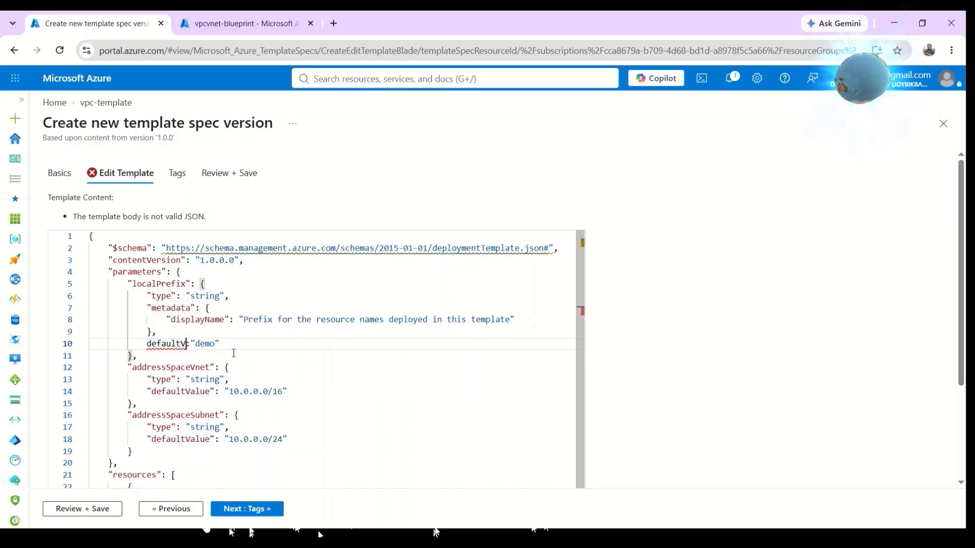
{"action": "key", "text": "BackSpace"}
{"action": "key", "text": "BackSpace"}
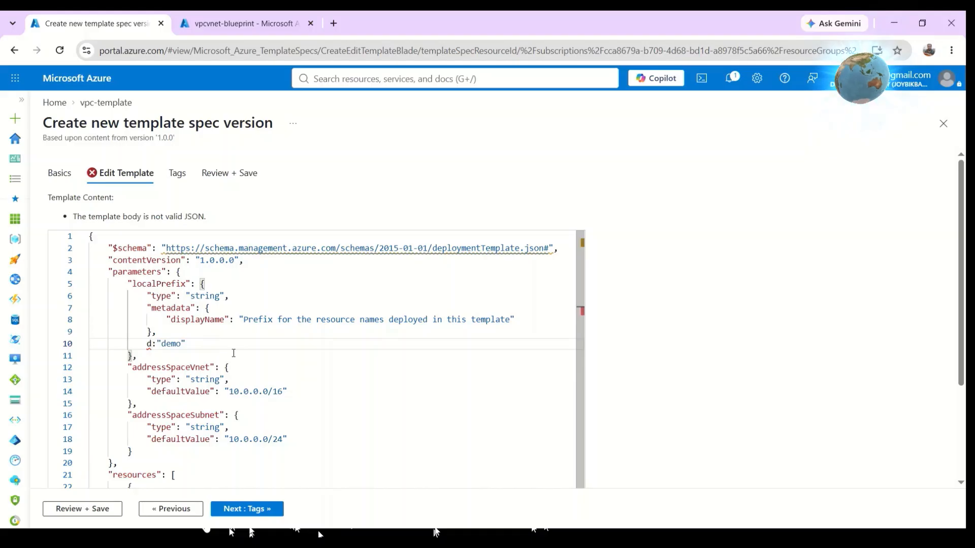
{"action": "type", "text": "de"}
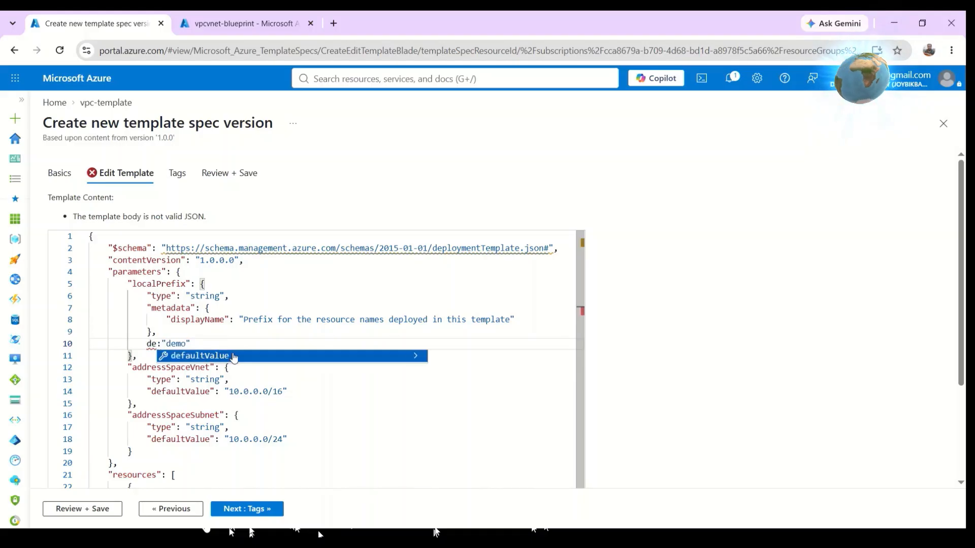
{"action": "key", "text": "Return"}
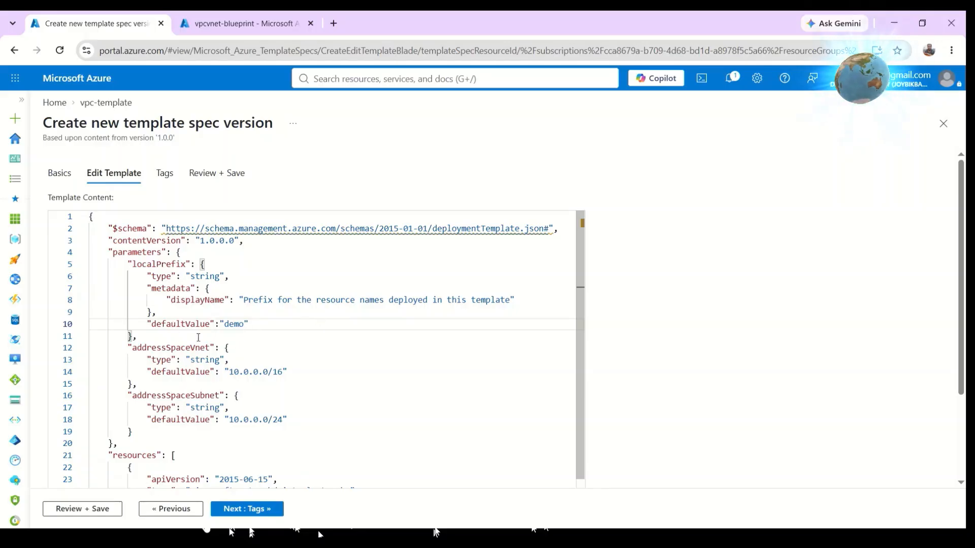
{"action": "left_click_drag", "start_coordinate": [261, 324], "coordinate": [129, 323]}
Skip tags, review, and save the new template spec version.
{"action": "left_click", "coordinate": [248, 510]}
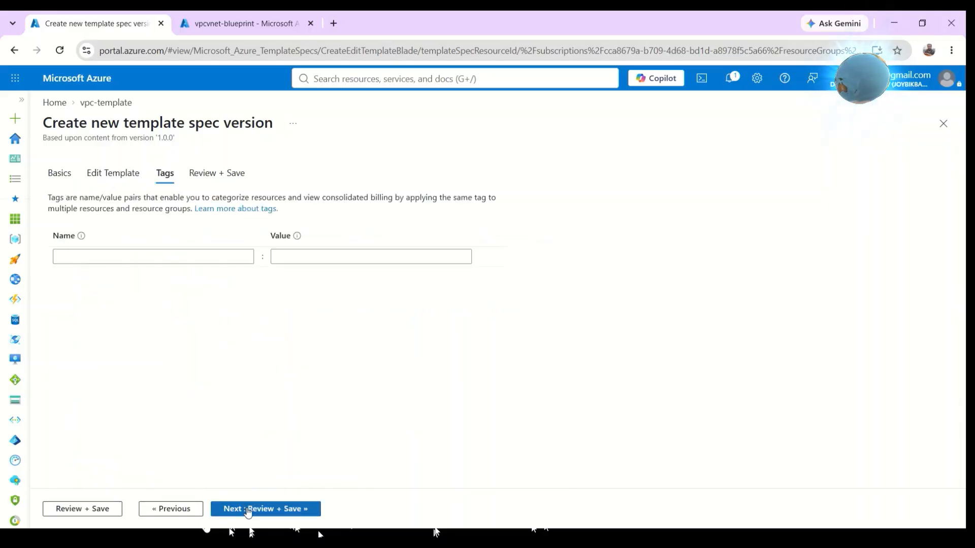
{"action": "left_click", "coordinate": [249, 510]}
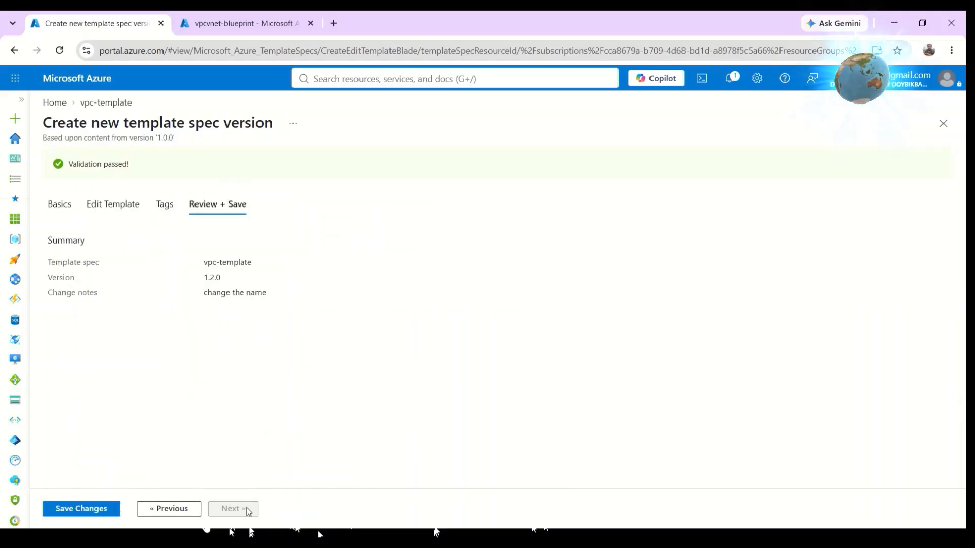
{"action": "left_click", "coordinate": [93, 515]}
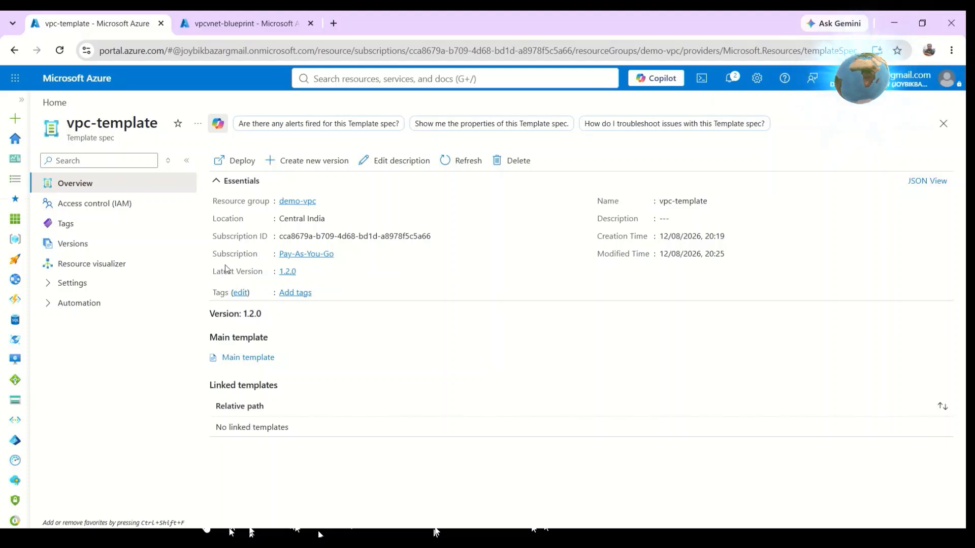
Open version 1.2.0 from the template spec's versions list.
{"action": "left_click_drag", "start_coordinate": [318, 283], "coordinate": [215, 281]}
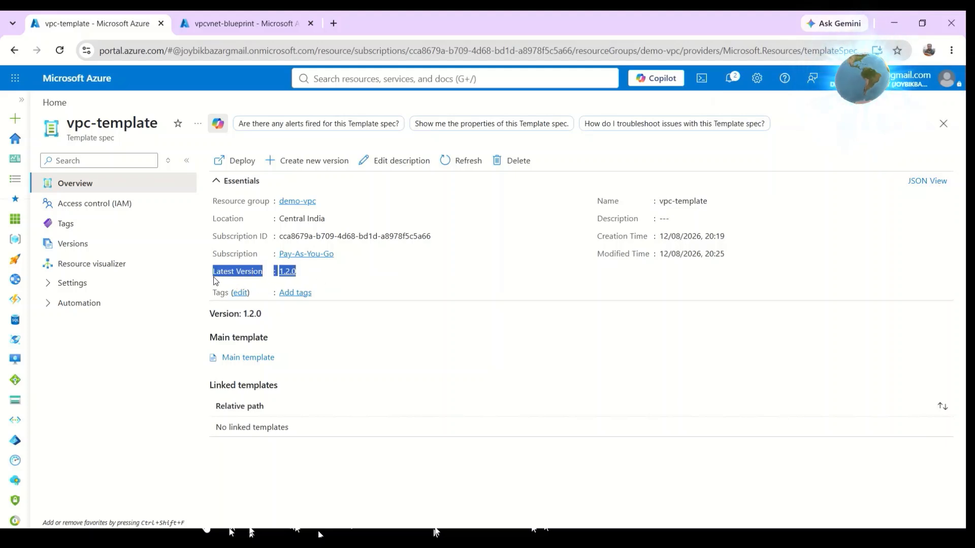
{"action": "left_click", "coordinate": [406, 285]}
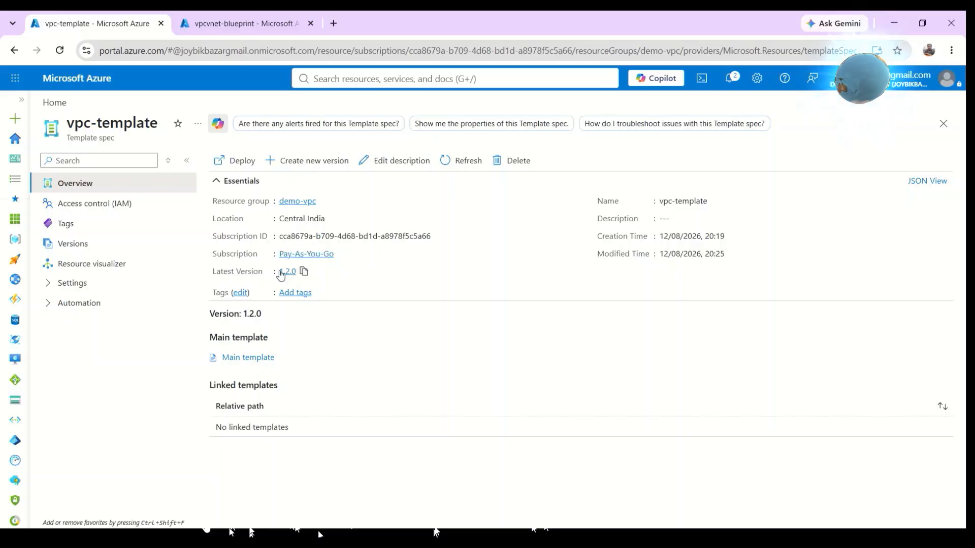
{"action": "left_click", "coordinate": [96, 247]}
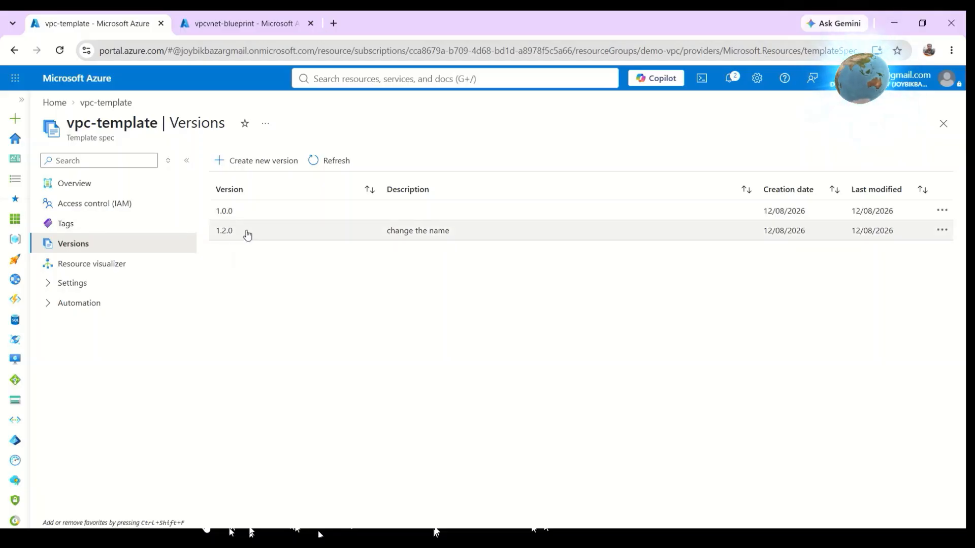
{"action": "left_click", "coordinate": [218, 231]}
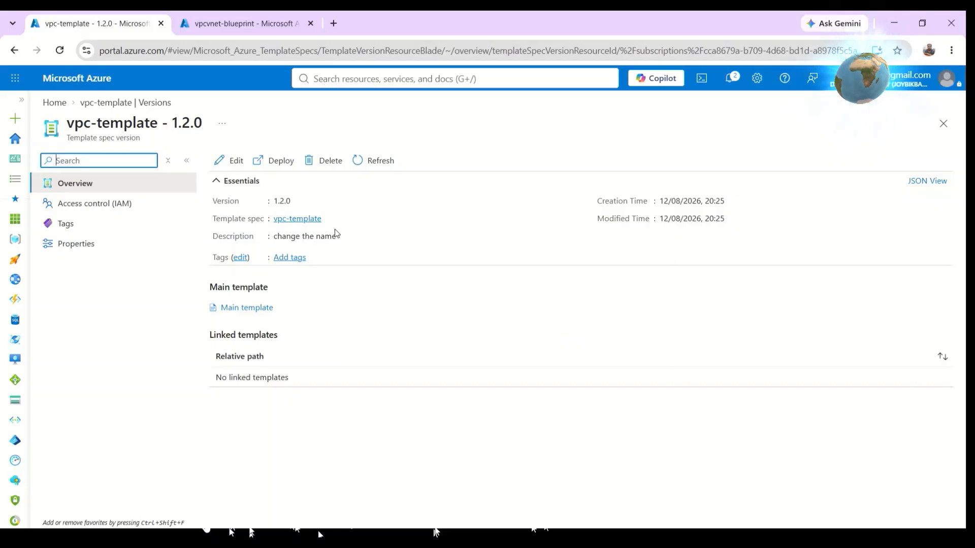
Deploy version 1.2.0 to demo-vpc keeping Local Prefix demo and the default address spaces, then create it.
{"action": "left_click", "coordinate": [277, 161]}
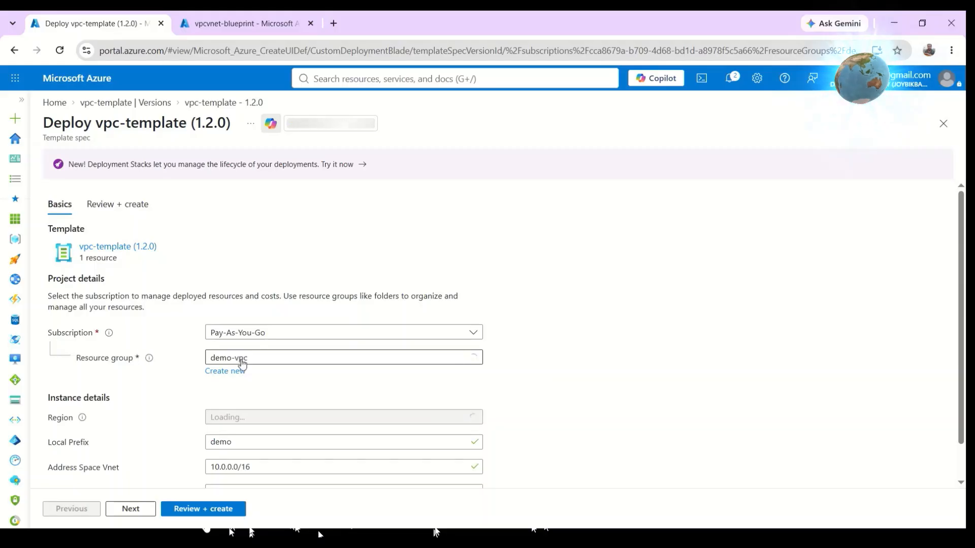
{"action": "scroll", "coordinate": [239, 362], "scroll_direction": "down", "scroll_amount": 1}
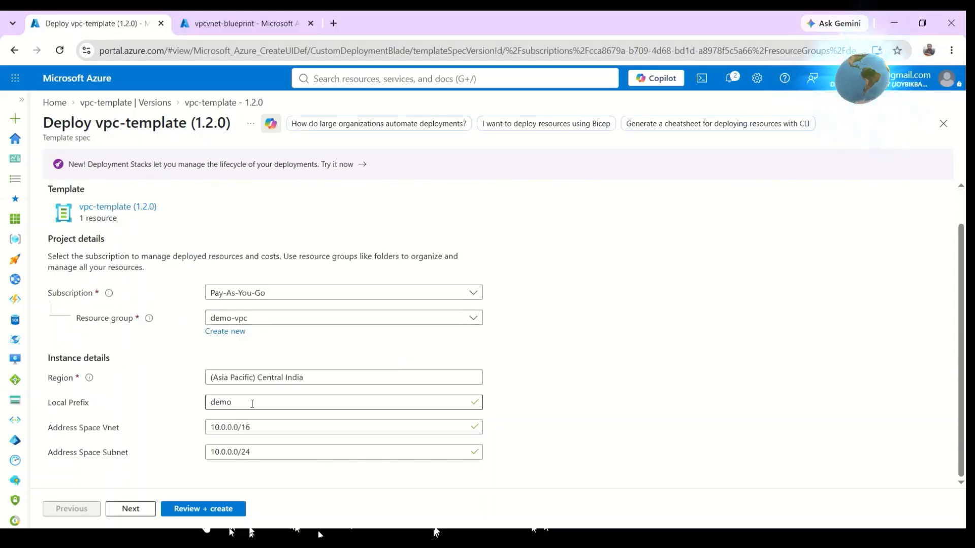
{"action": "left_click_drag", "start_coordinate": [239, 403], "coordinate": [203, 408]}
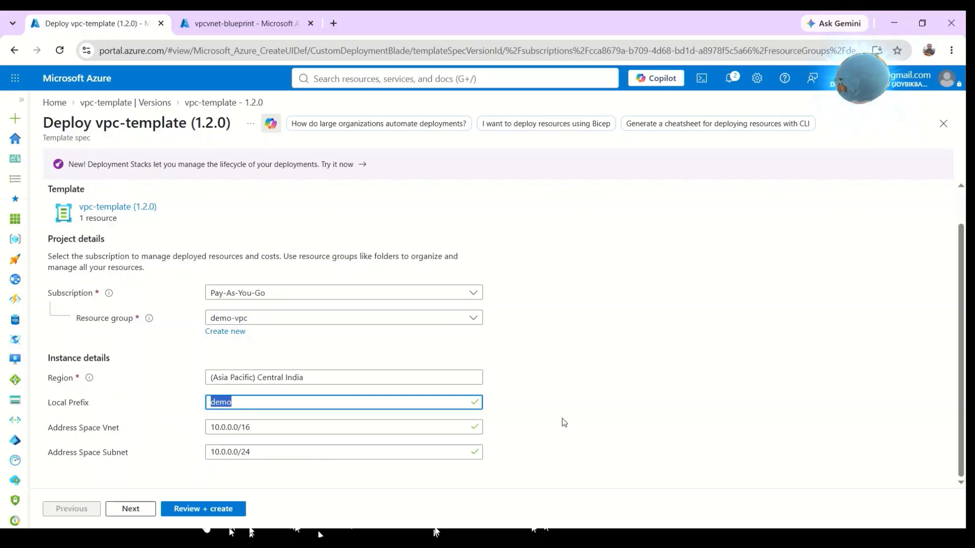
{"action": "left_click", "coordinate": [545, 396]}
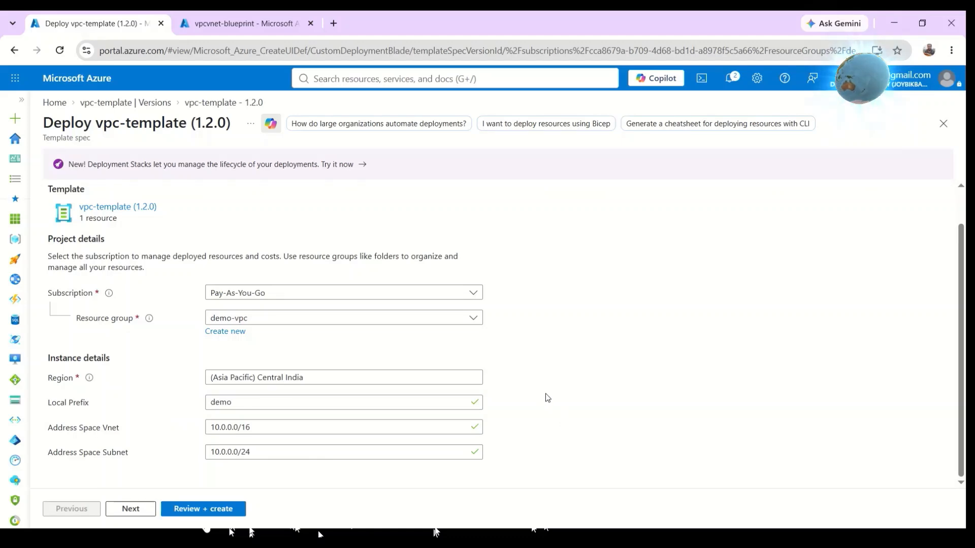
{"action": "left_click", "coordinate": [202, 509]}
{"action": "scroll", "coordinate": [125, 362], "scroll_direction": "down", "scroll_amount": 3}
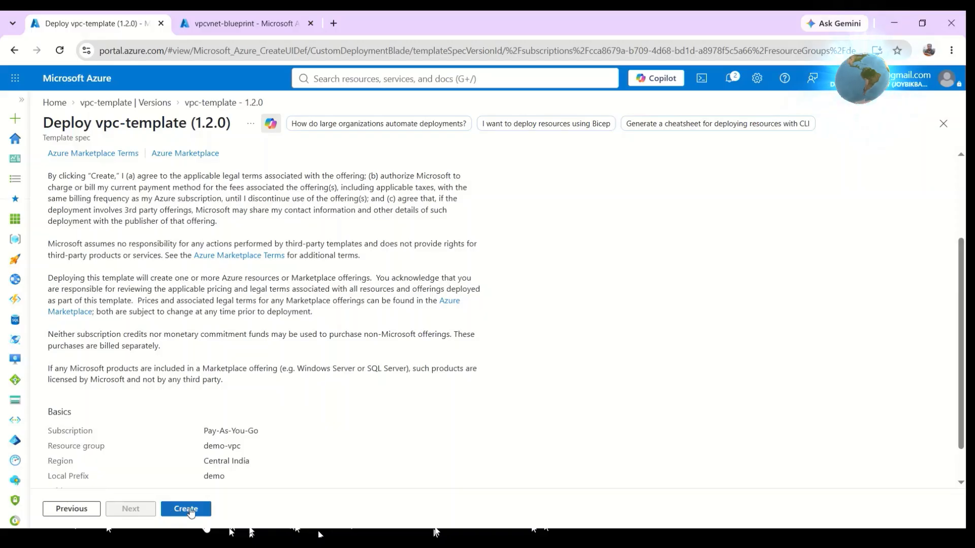
{"action": "left_click", "coordinate": [191, 510]}
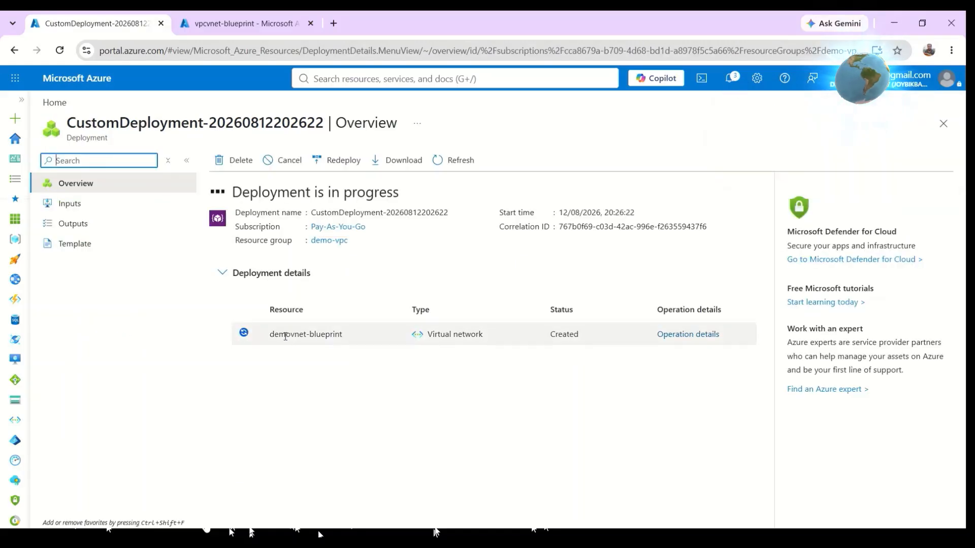
Switch to the other tab and return to the Virtual networks list.
{"action": "left_click", "coordinate": [213, 21]}
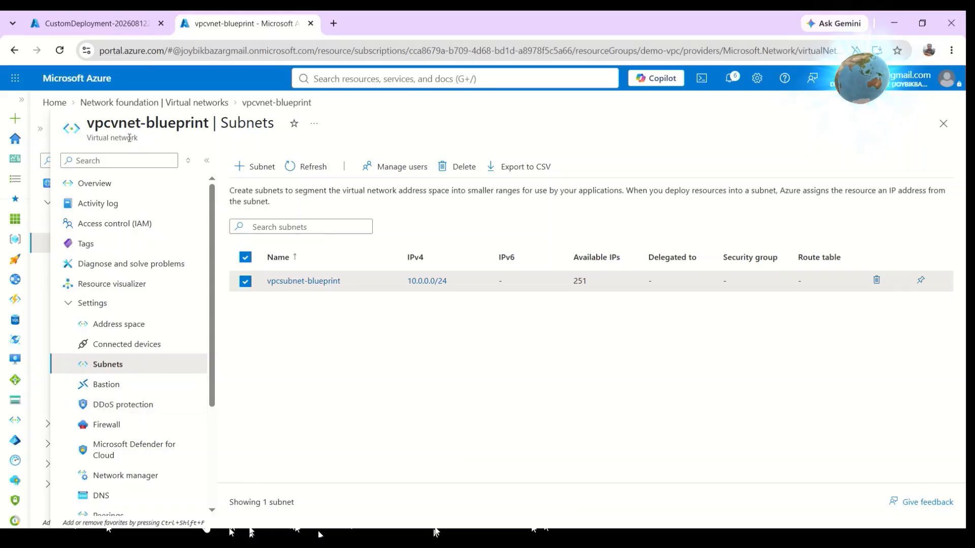
{"action": "left_click", "coordinate": [177, 104]}
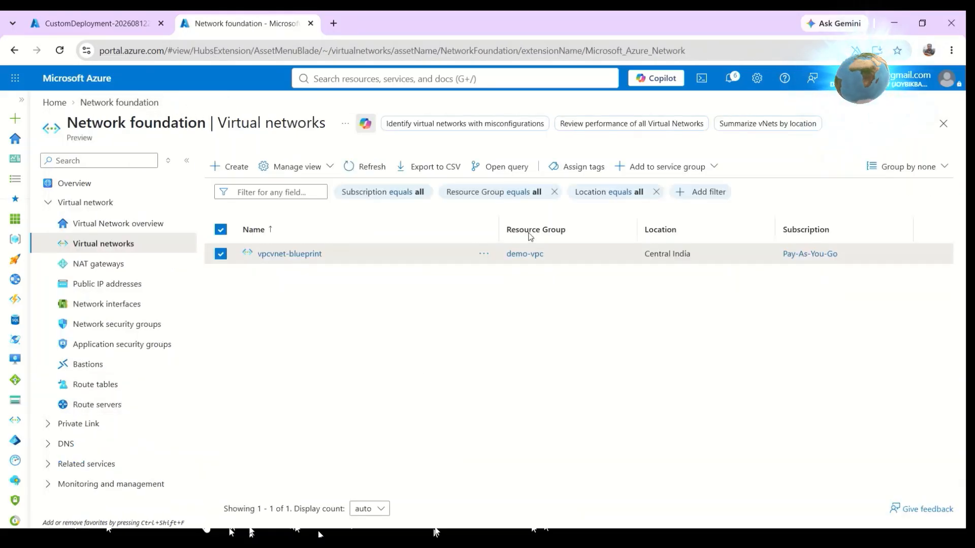
Refresh the virtual networks list to check for the newly deployed network.
{"action": "left_click", "coordinate": [368, 163]}
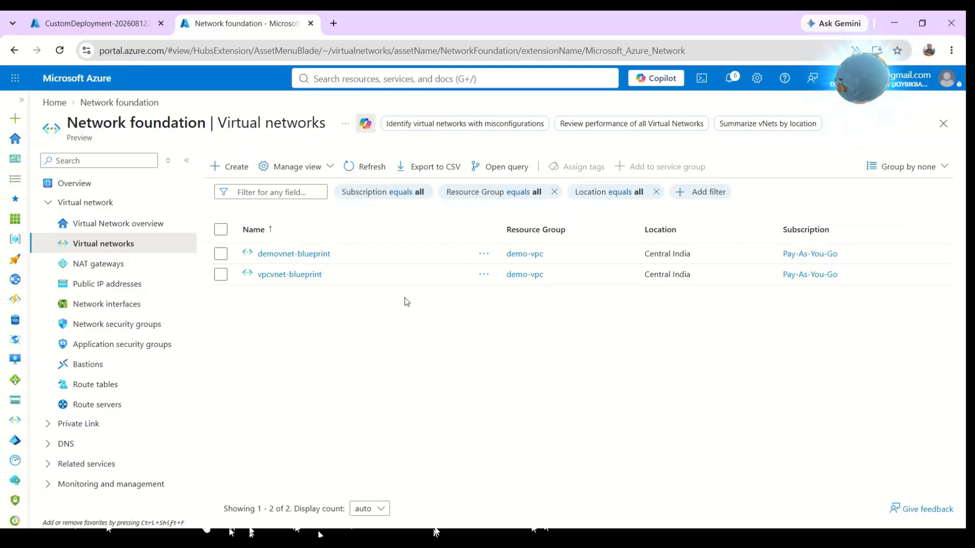
Open Template specs from the deployment tab and import the ARM template file nsg.txt.
{"action": "left_click", "coordinate": [70, 23]}
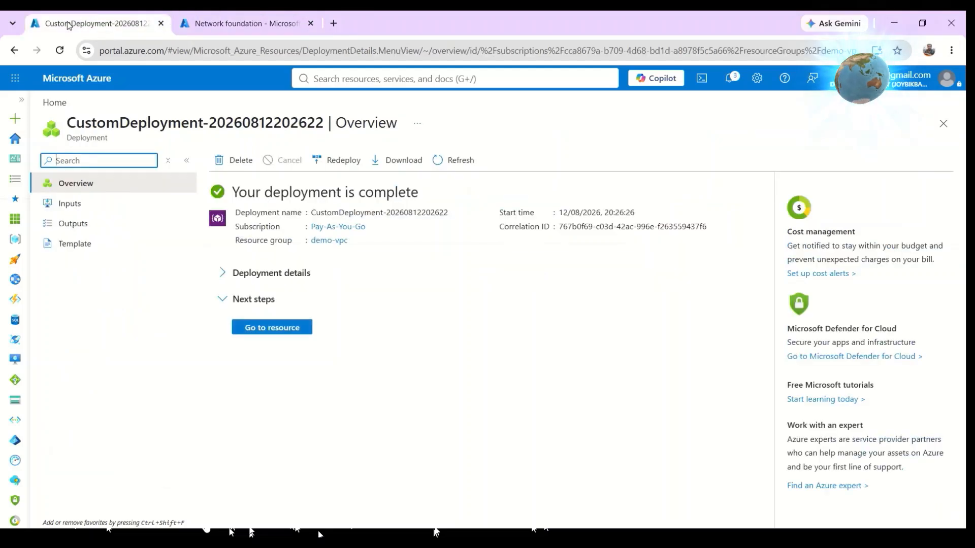
{"action": "left_click", "coordinate": [69, 104]}
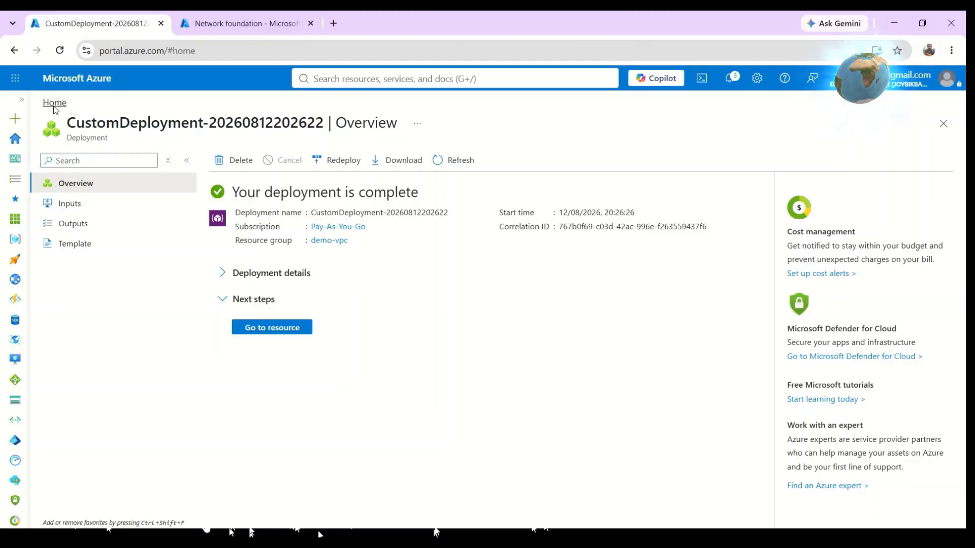
{"action": "left_click", "coordinate": [258, 153]}
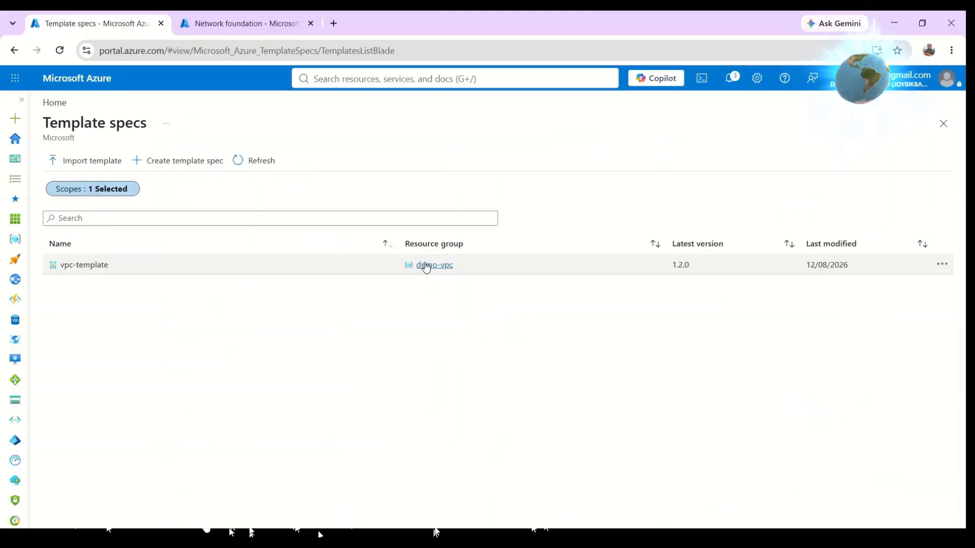
{"action": "left_click", "coordinate": [183, 165]}
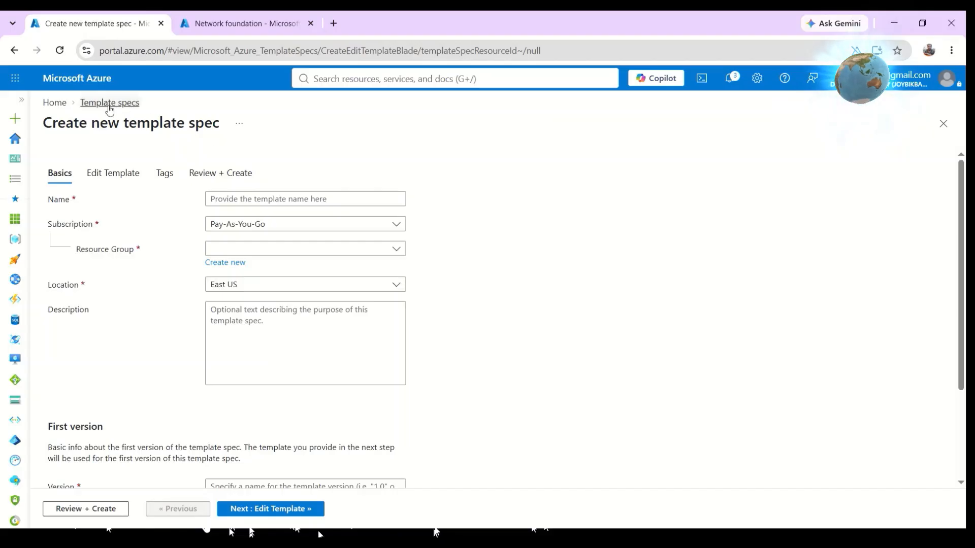
{"action": "left_click", "coordinate": [105, 103]}
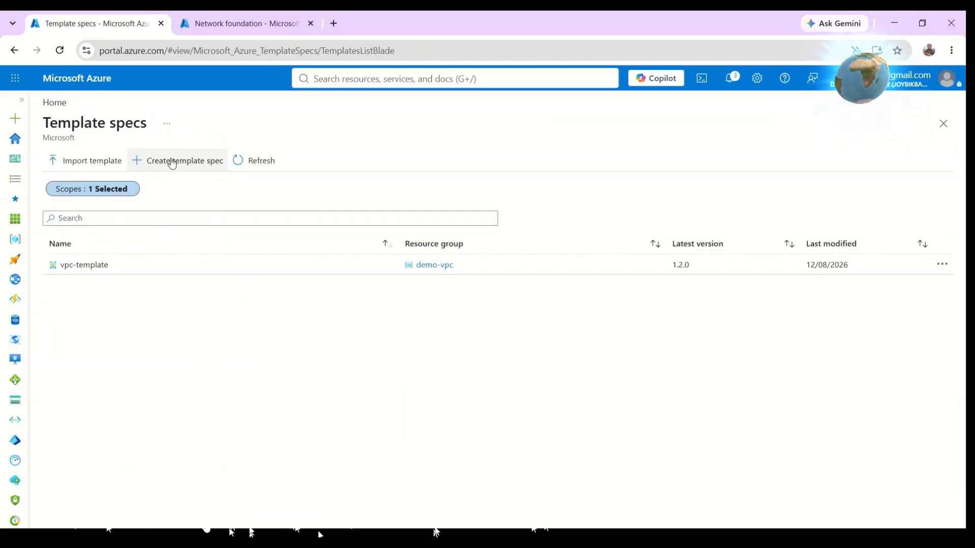
{"action": "left_click", "coordinate": [84, 163]}
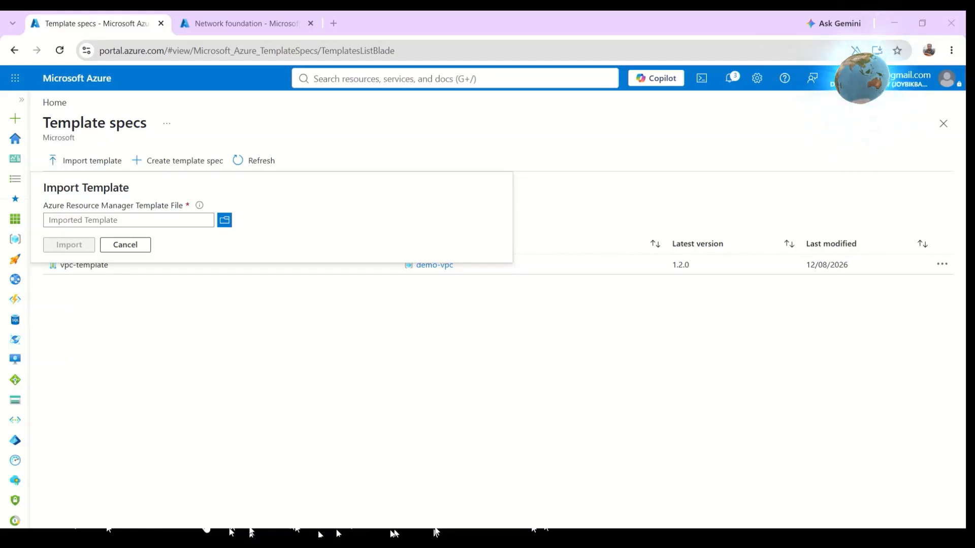
{"action": "left_click", "coordinate": [223, 226]}
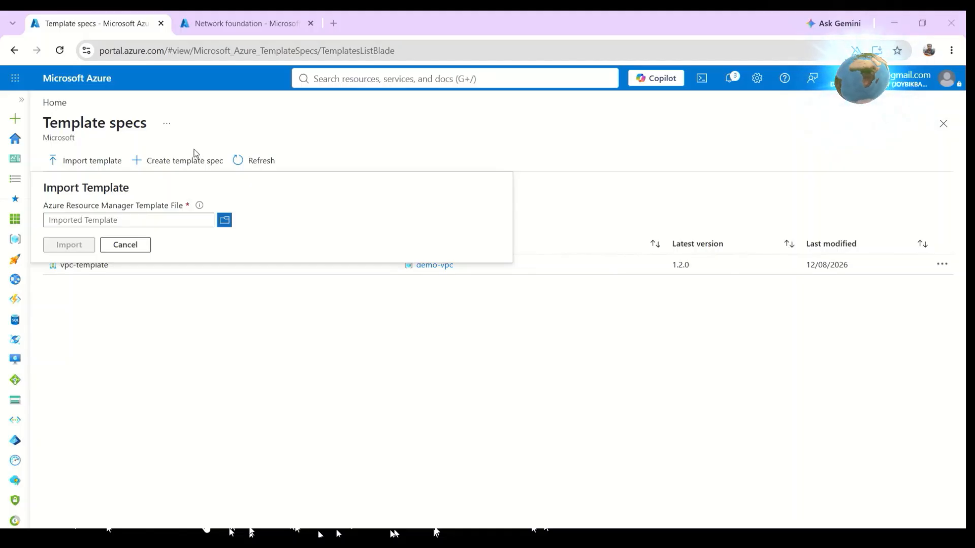
{"action": "double_click", "coordinate": [288, 202]}
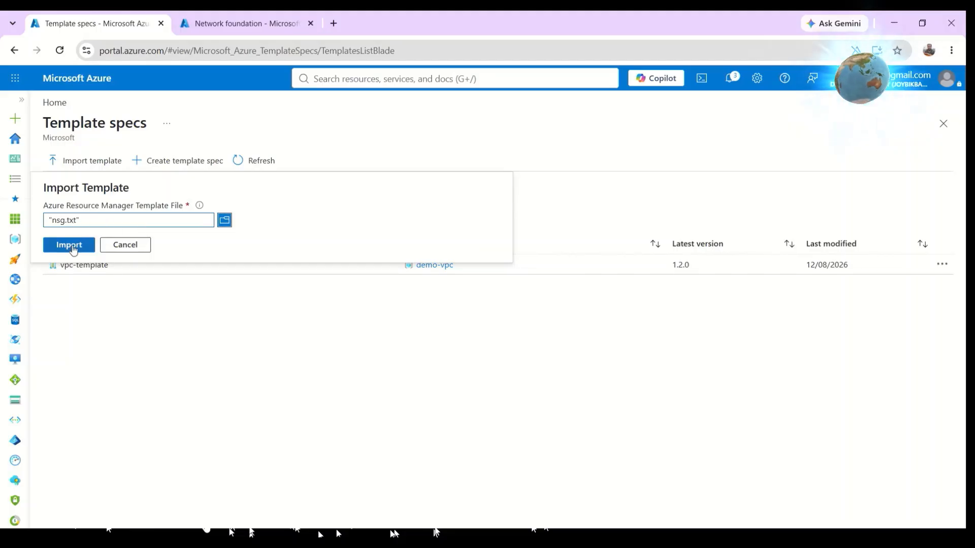
{"action": "left_click", "coordinate": [71, 245]}
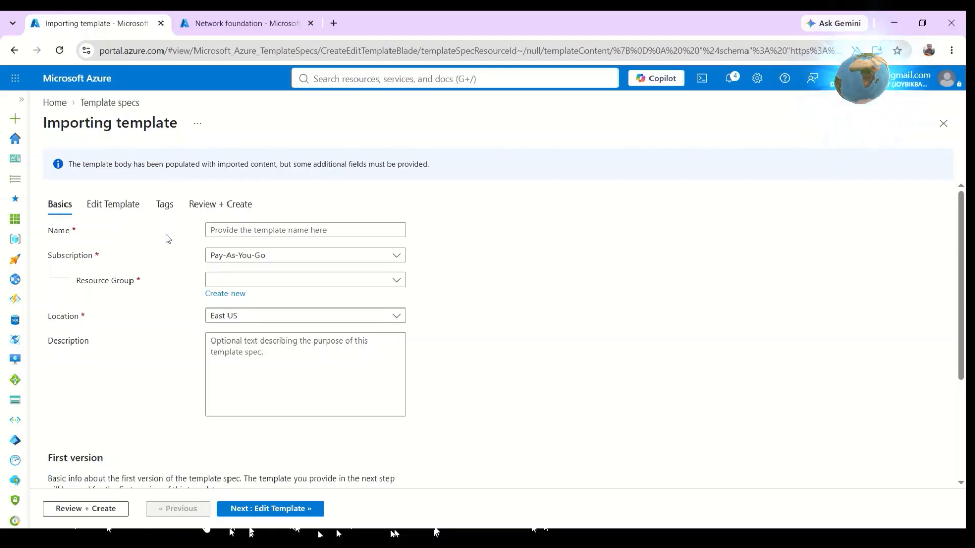
Name the new template spec nsg-demo, place it in resource group demo-vpc, and set location to Central India.
{"action": "left_click", "coordinate": [296, 232]}
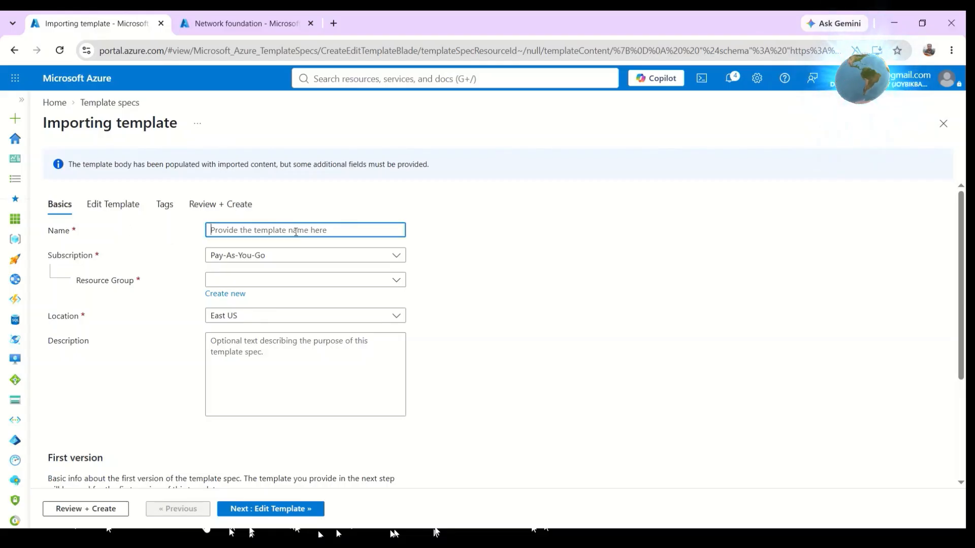
{"action": "type", "text": "nsg-demo"}
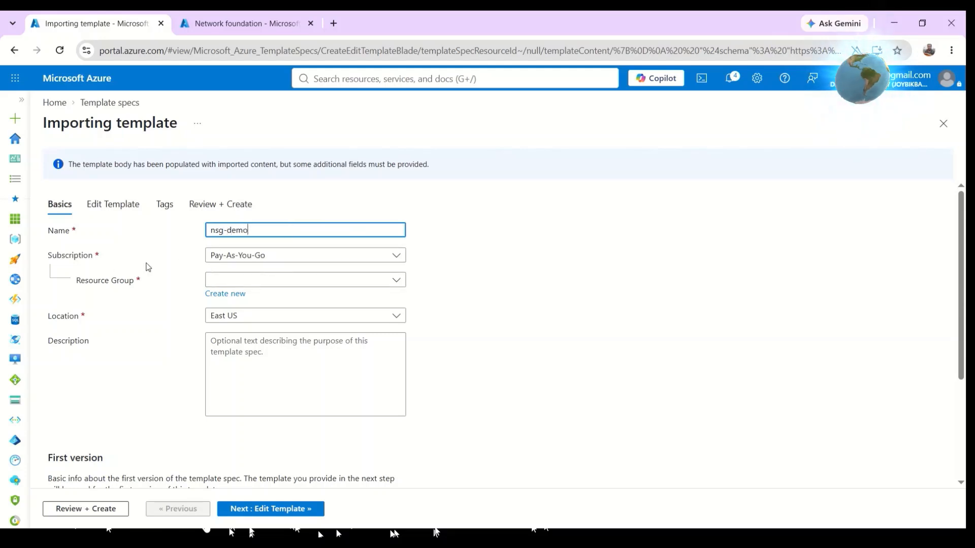
{"action": "left_click", "coordinate": [239, 282]}
{"action": "left_click", "coordinate": [244, 323]}
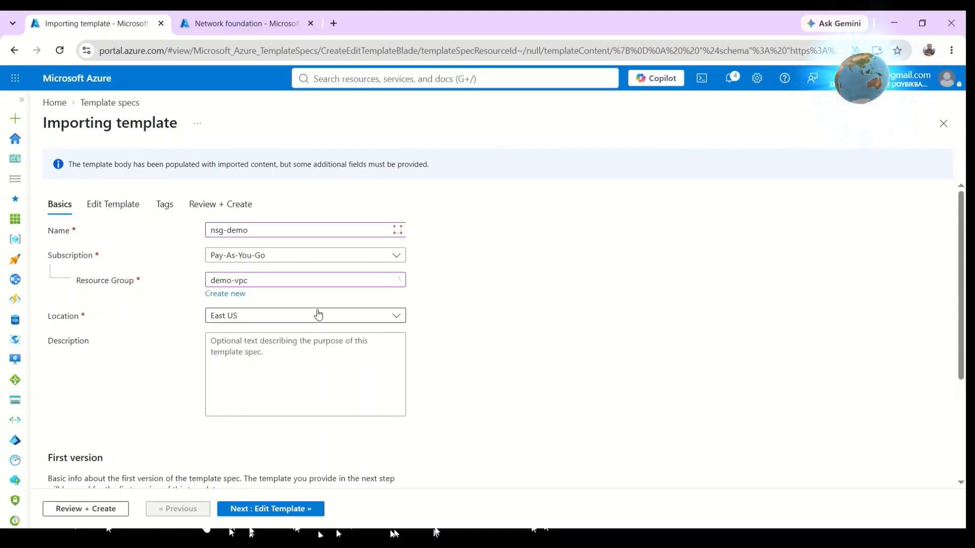
{"action": "left_click", "coordinate": [279, 316]}
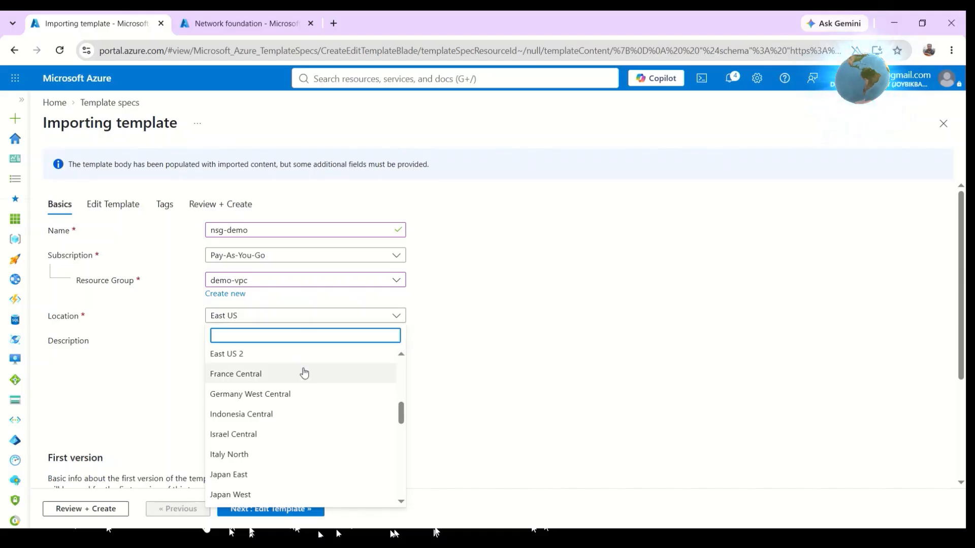
{"action": "type", "text": "central"}
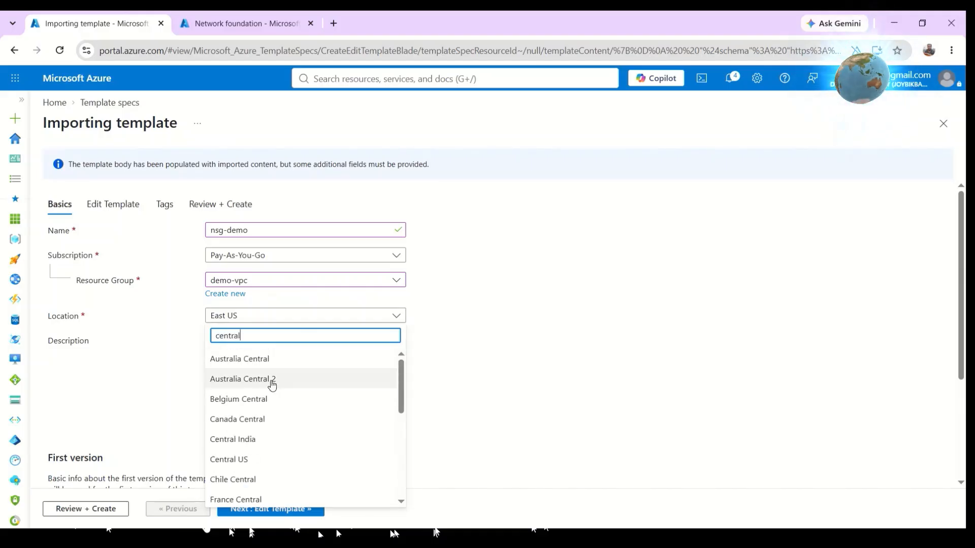
{"action": "left_click", "coordinate": [240, 440]}
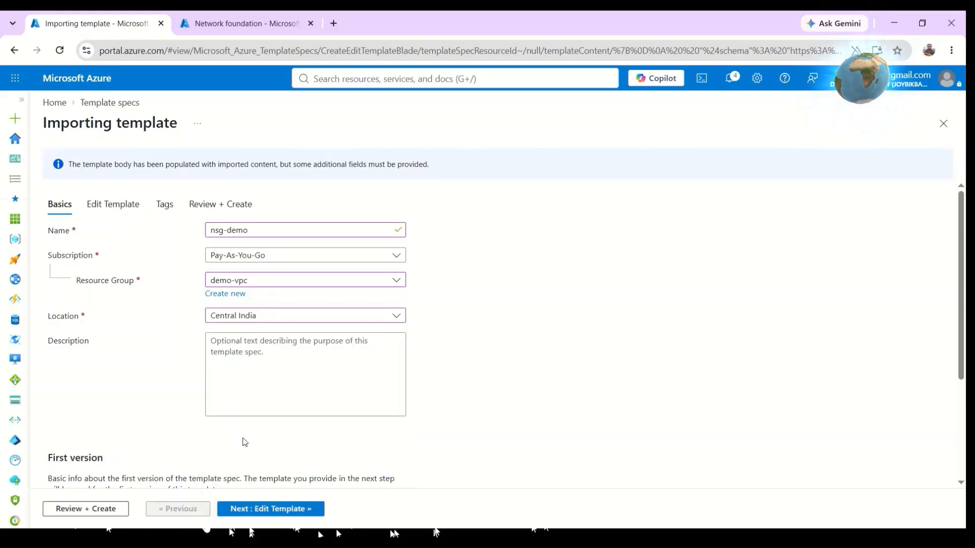
Set the first version to 1.0.0 and continue to the template editing stage.
{"action": "scroll", "coordinate": [133, 345], "scroll_direction": "down", "scroll_amount": 3}
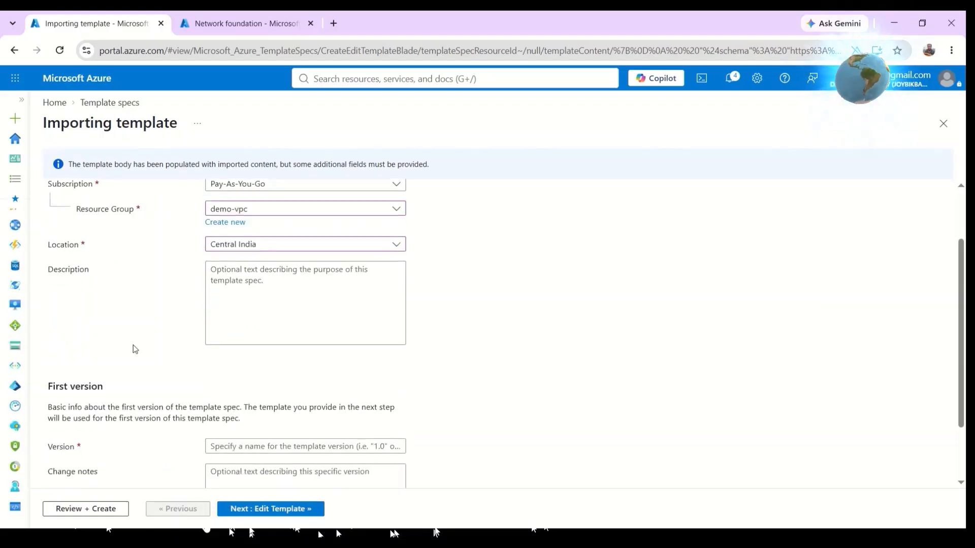
{"action": "left_click", "coordinate": [267, 393]}
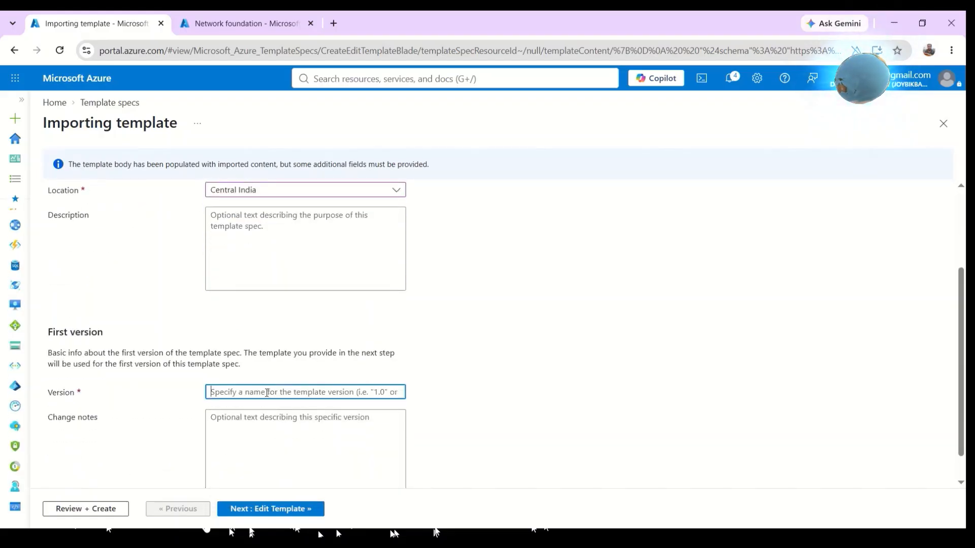
{"action": "type", "text": "1.0.0"}
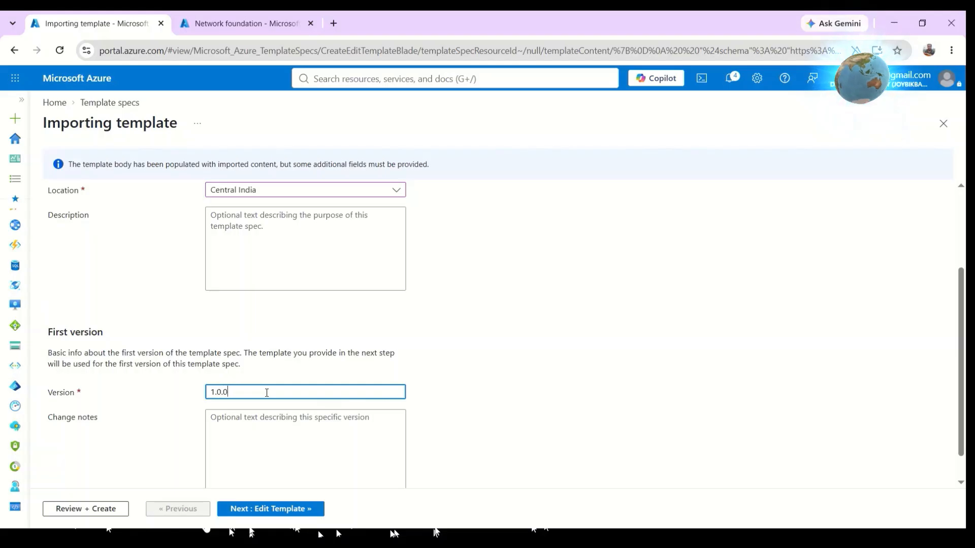
{"action": "scroll", "coordinate": [346, 447], "scroll_direction": "down", "scroll_amount": 1}
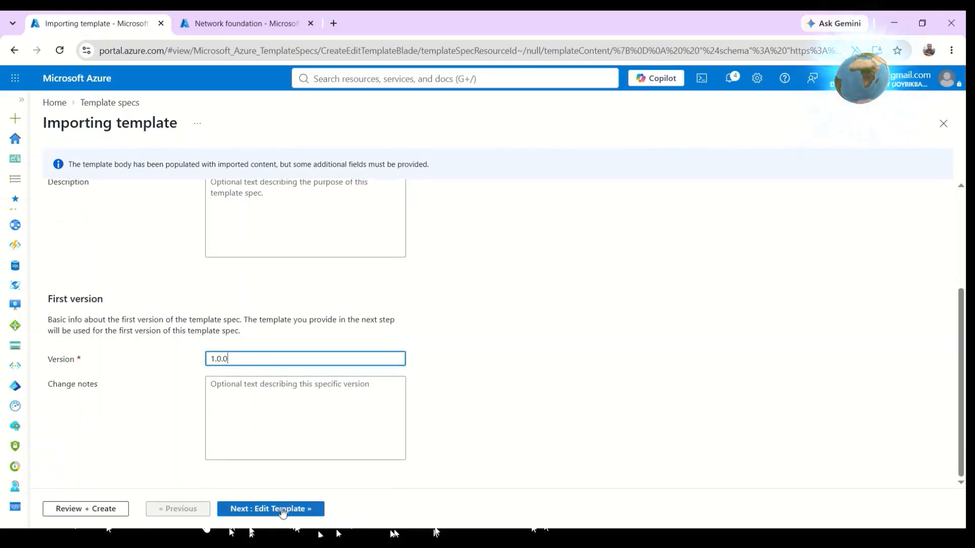
{"action": "left_click", "coordinate": [282, 510]}
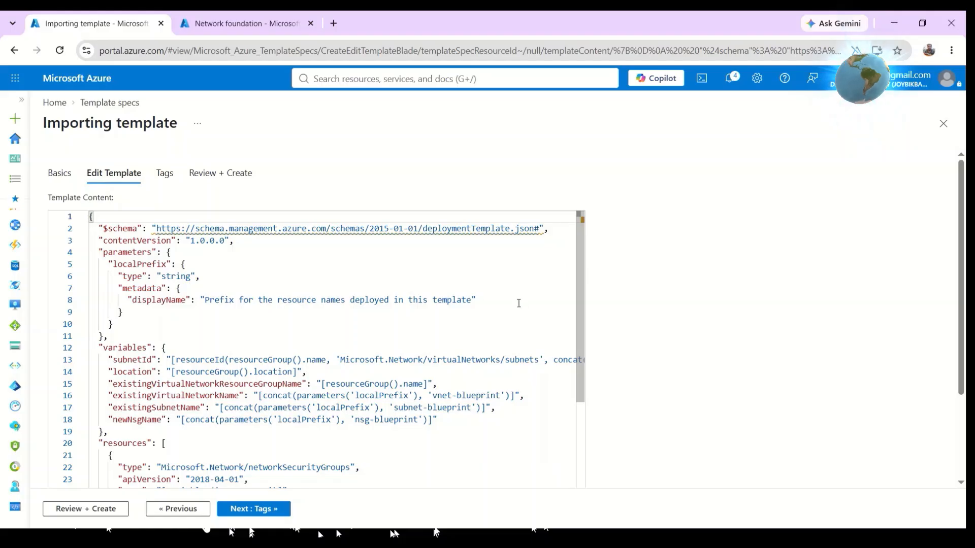
Examine the imported template's localPrefix parameter, variables and network security group resource in the editor.
{"action": "left_click_drag", "start_coordinate": [519, 303], "coordinate": [203, 295]}
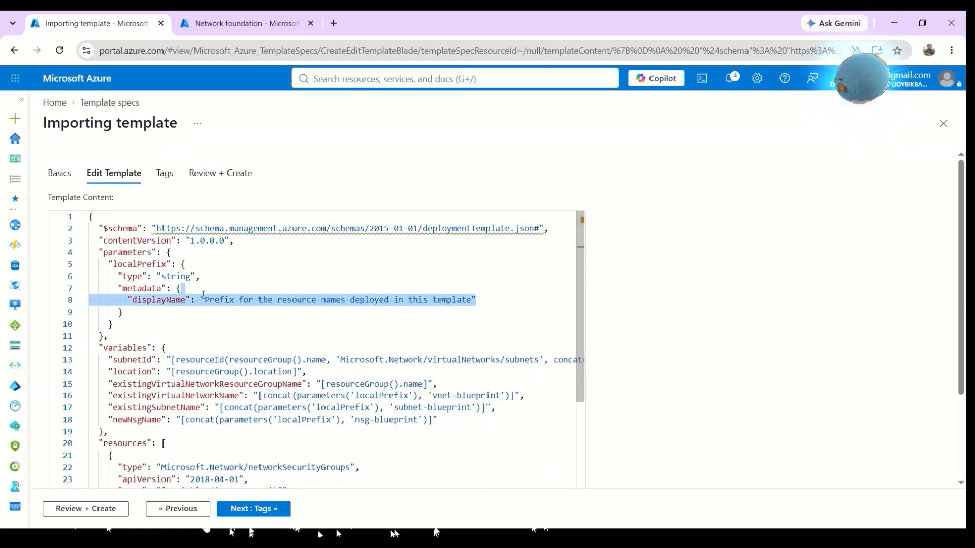
{"action": "left_click", "coordinate": [511, 300]}
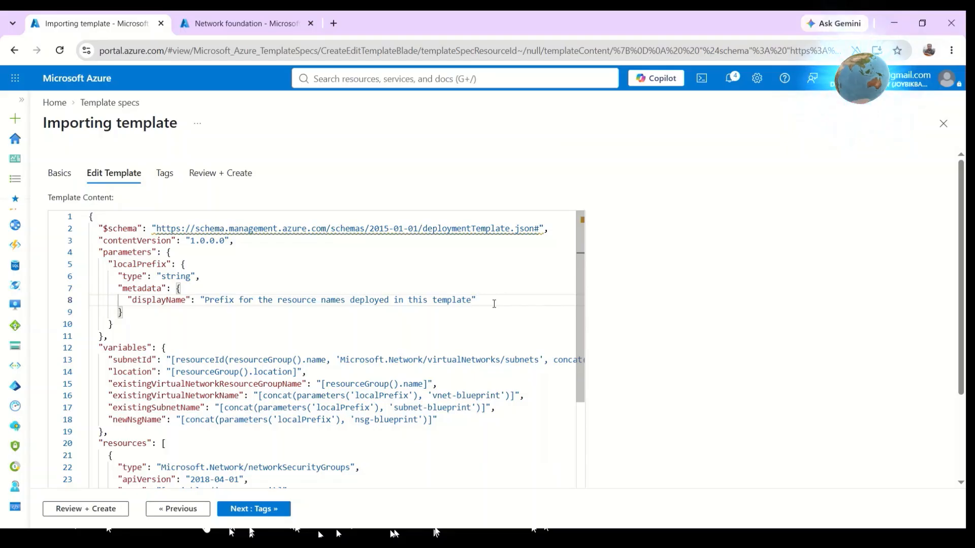
{"action": "scroll", "coordinate": [494, 304], "scroll_direction": "down", "scroll_amount": 2}
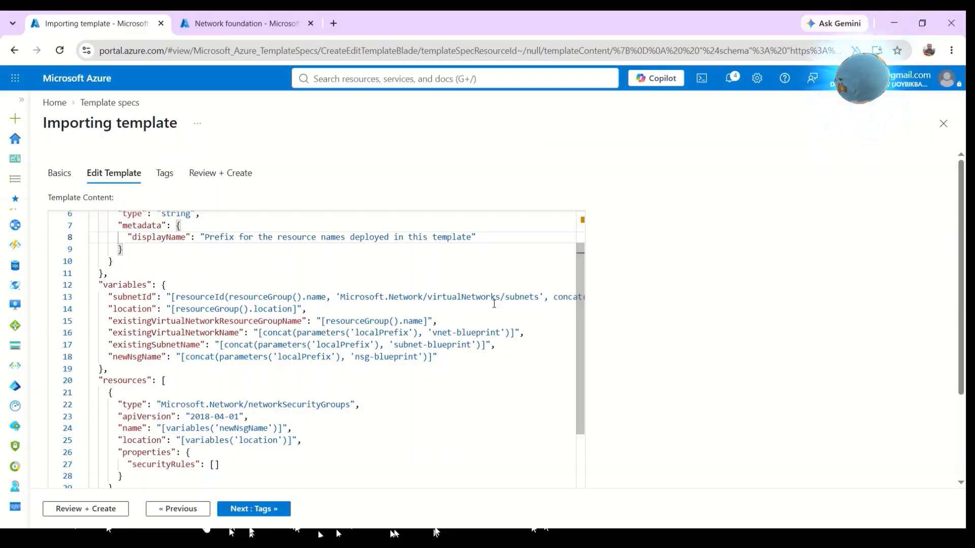
{"action": "scroll", "coordinate": [495, 303], "scroll_direction": "up", "scroll_amount": 1}
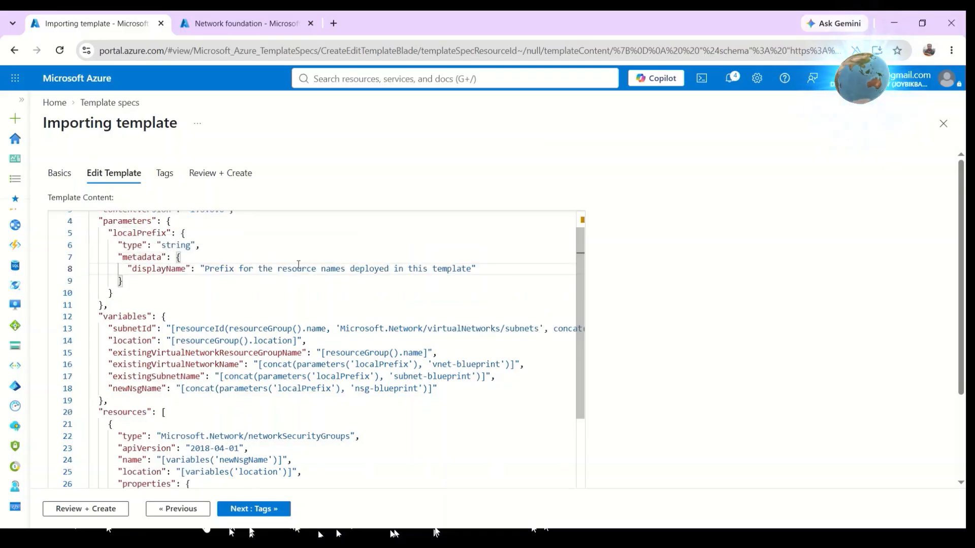
{"action": "left_click_drag", "start_coordinate": [468, 268], "coordinate": [200, 269]}
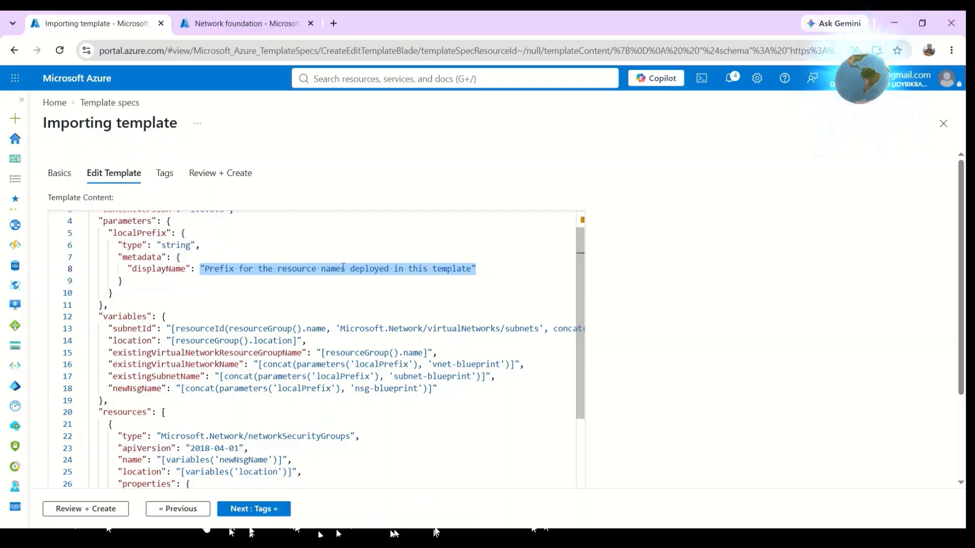
{"action": "left_click", "coordinate": [483, 268]}
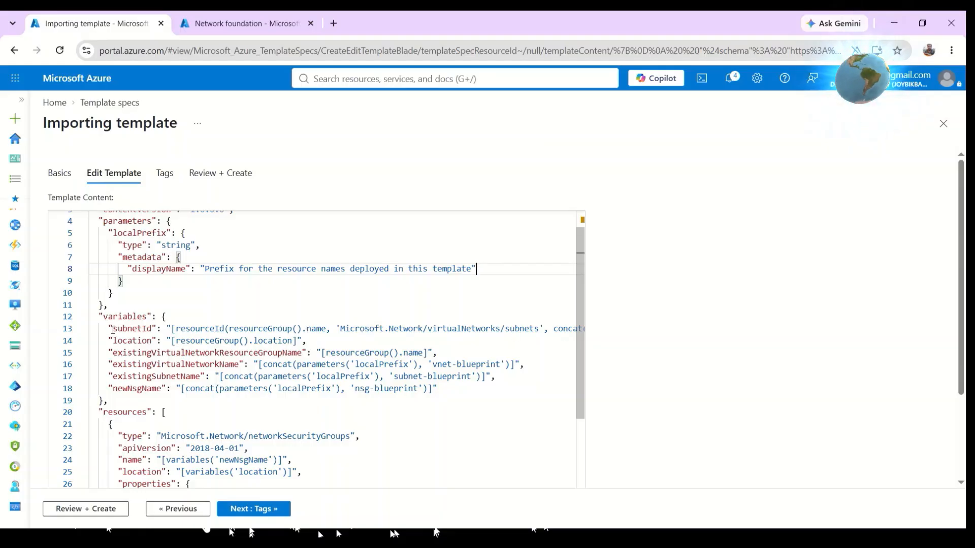
{"action": "left_click_drag", "start_coordinate": [167, 329], "coordinate": [572, 331]}
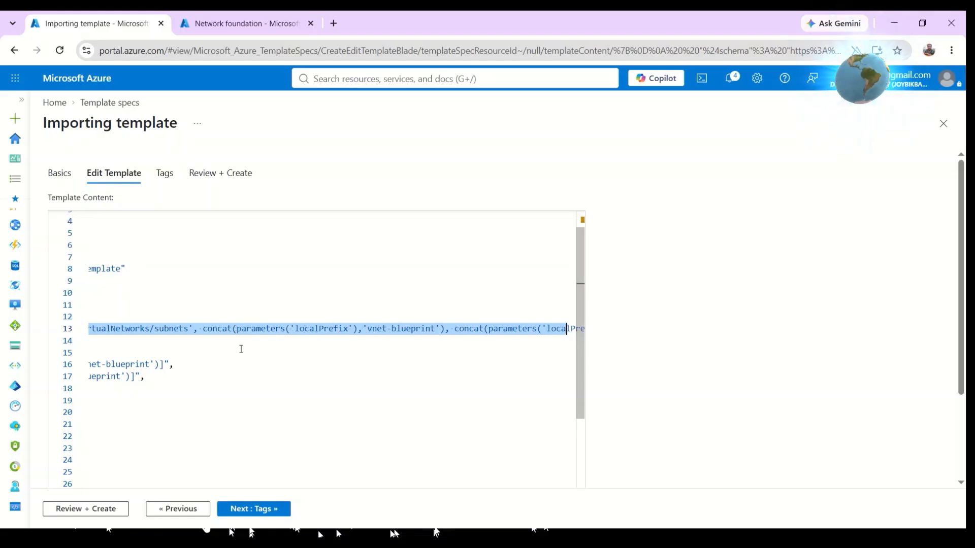
{"action": "left_click_drag", "start_coordinate": [241, 349], "coordinate": [90, 342]}
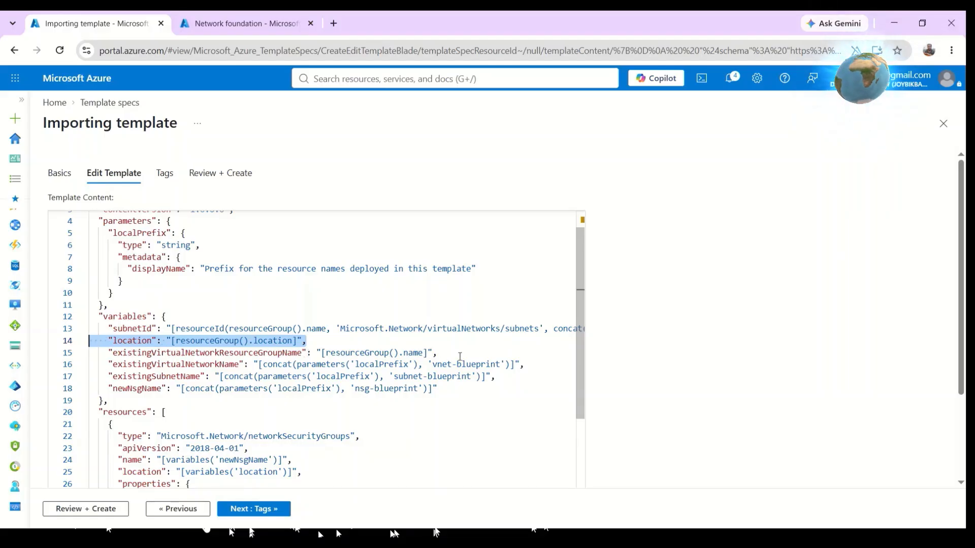
{"action": "left_click_drag", "start_coordinate": [438, 352], "coordinate": [94, 352]}
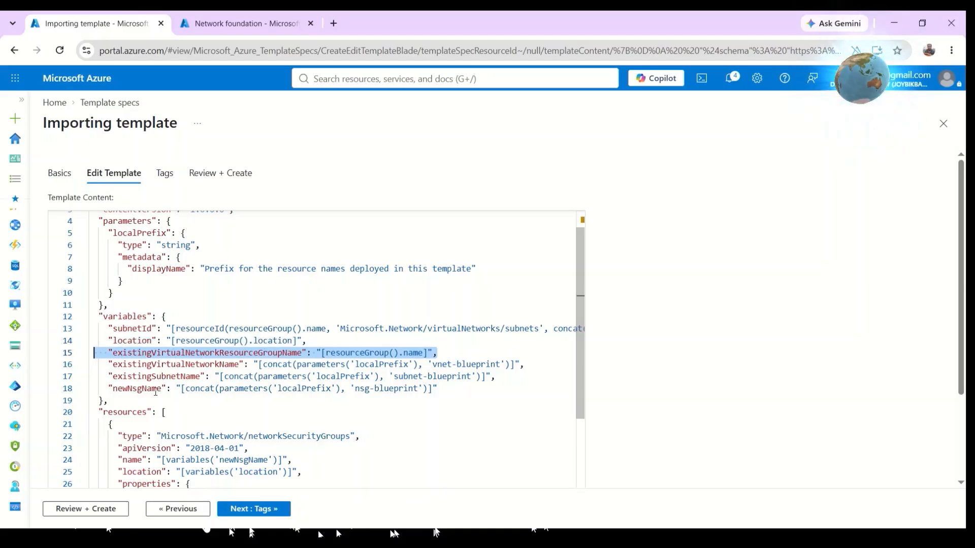
{"action": "triple_click", "coordinate": [397, 375]}
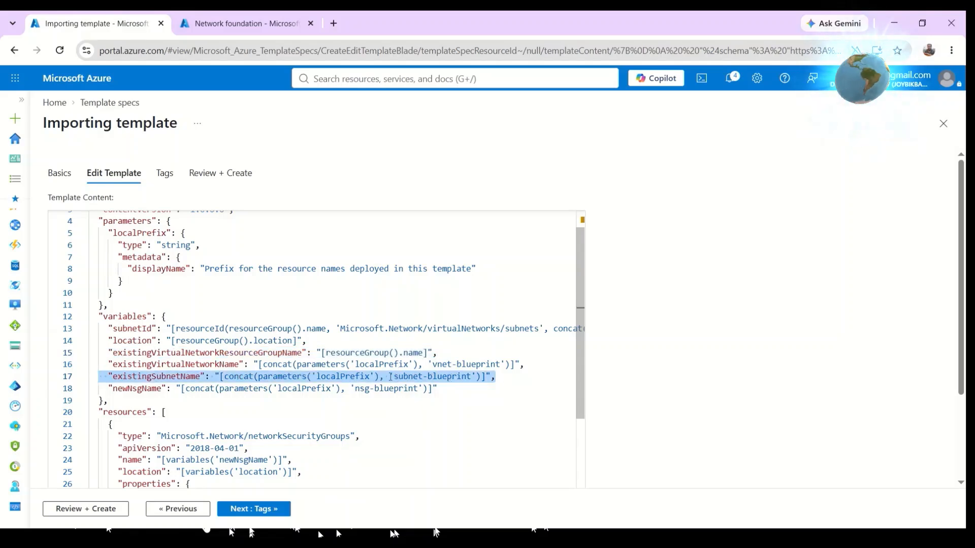
{"action": "left_click", "coordinate": [393, 376]}
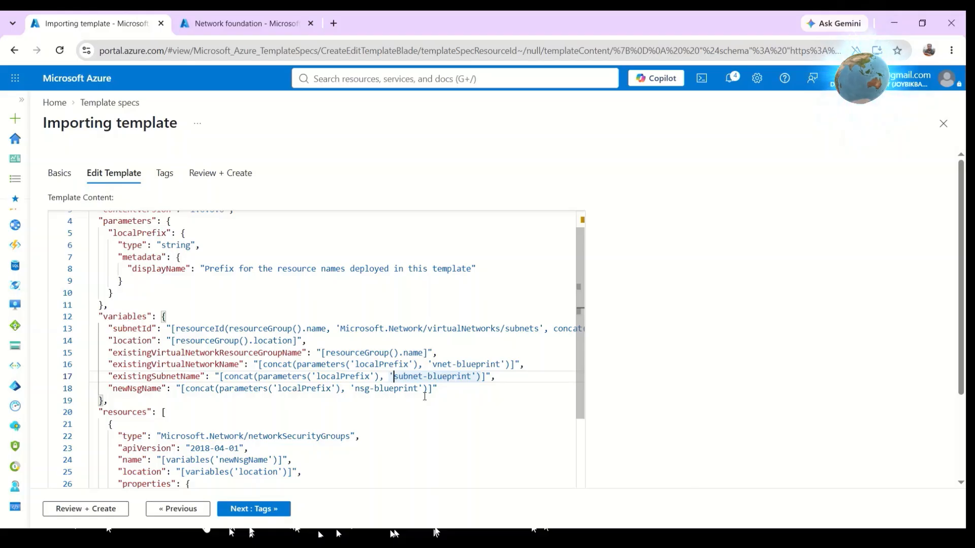
{"action": "scroll", "coordinate": [301, 398], "scroll_direction": "down", "scroll_amount": 3}
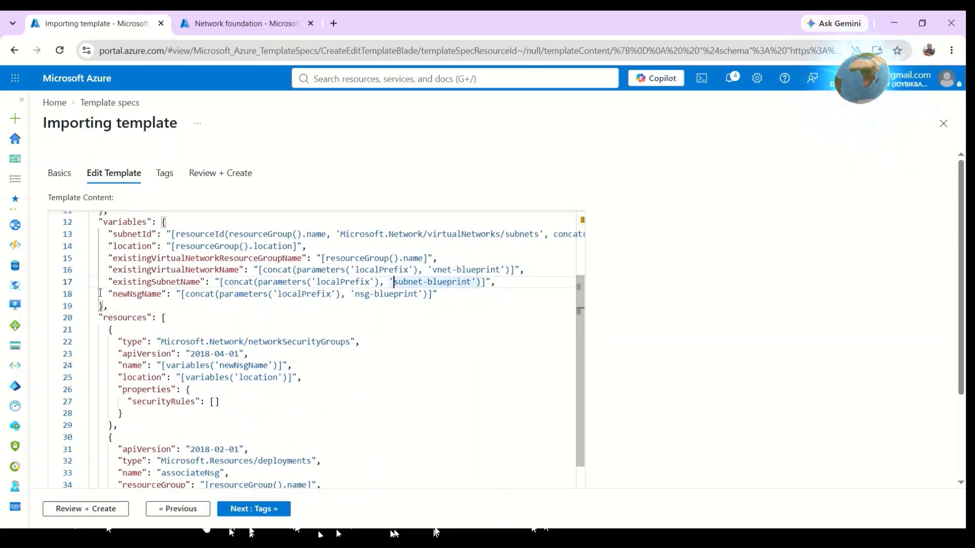
{"action": "left_click", "coordinate": [447, 298]}
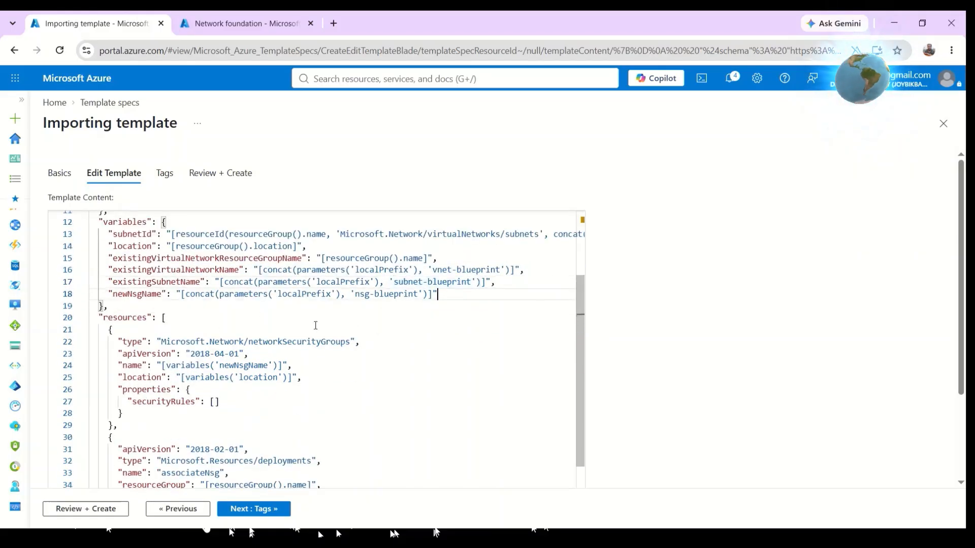
{"action": "scroll", "coordinate": [270, 329], "scroll_direction": "down", "scroll_amount": 1}
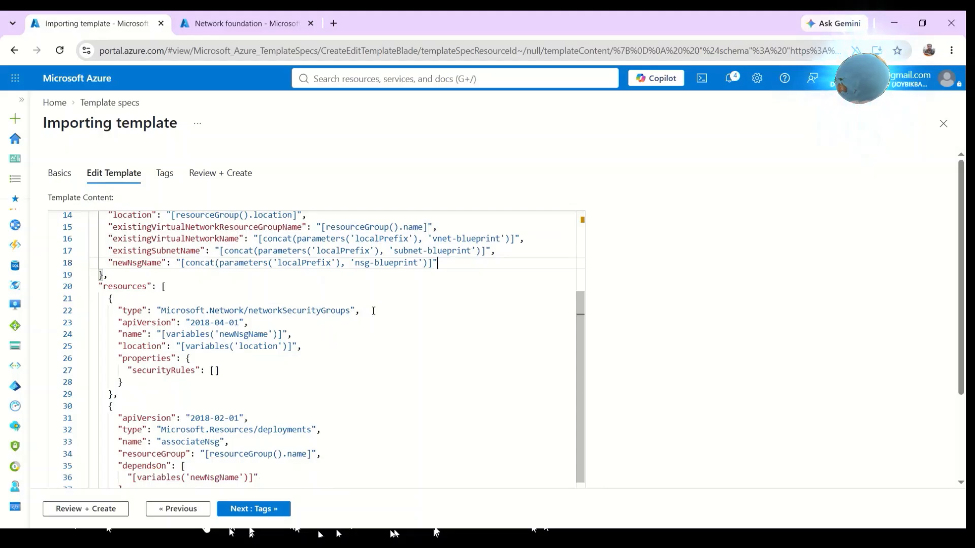
Examine the network security group resource type and the associateNsg deployment resource in the template editor.
{"action": "left_click_drag", "start_coordinate": [360, 311], "coordinate": [154, 311]}
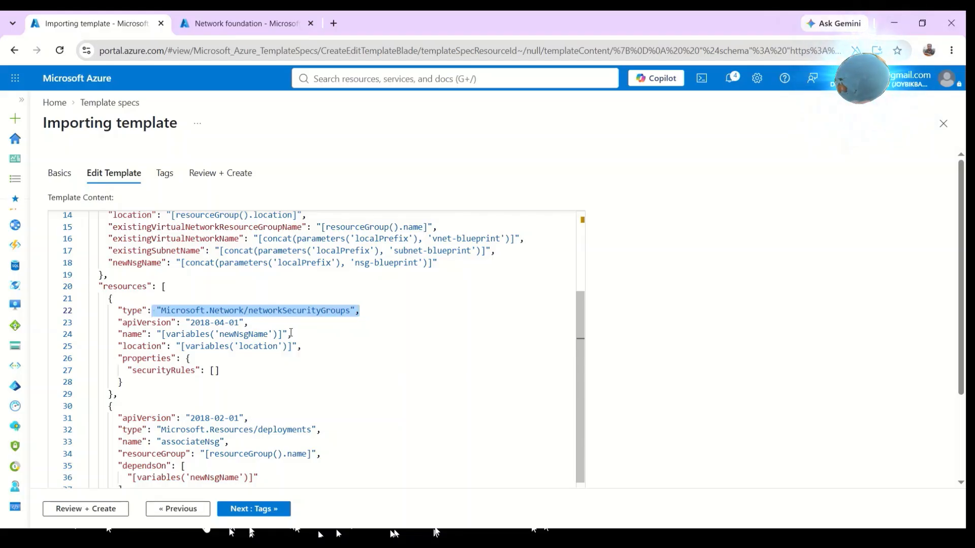
{"action": "scroll", "coordinate": [291, 333], "scroll_direction": "down", "scroll_amount": 1}
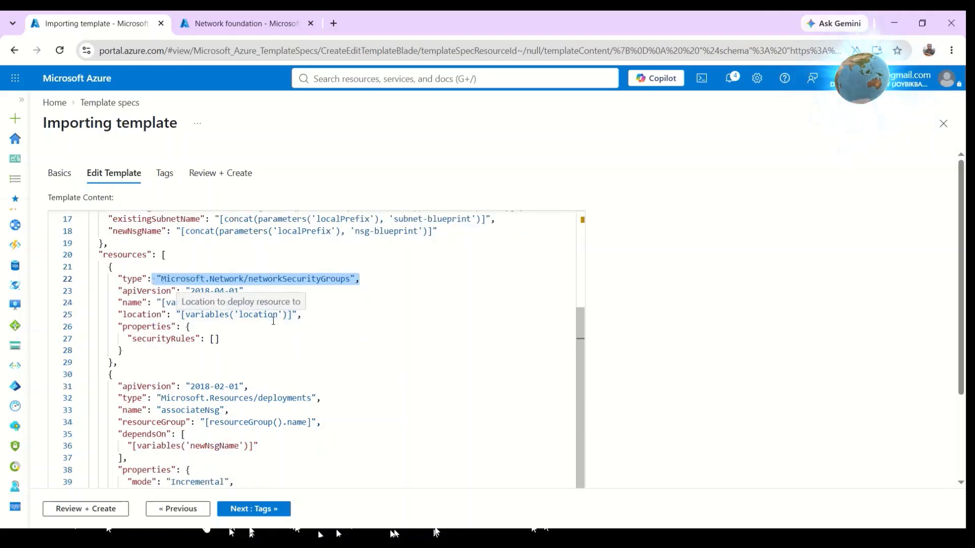
{"action": "scroll", "coordinate": [273, 373], "scroll_direction": "down", "scroll_amount": 1}
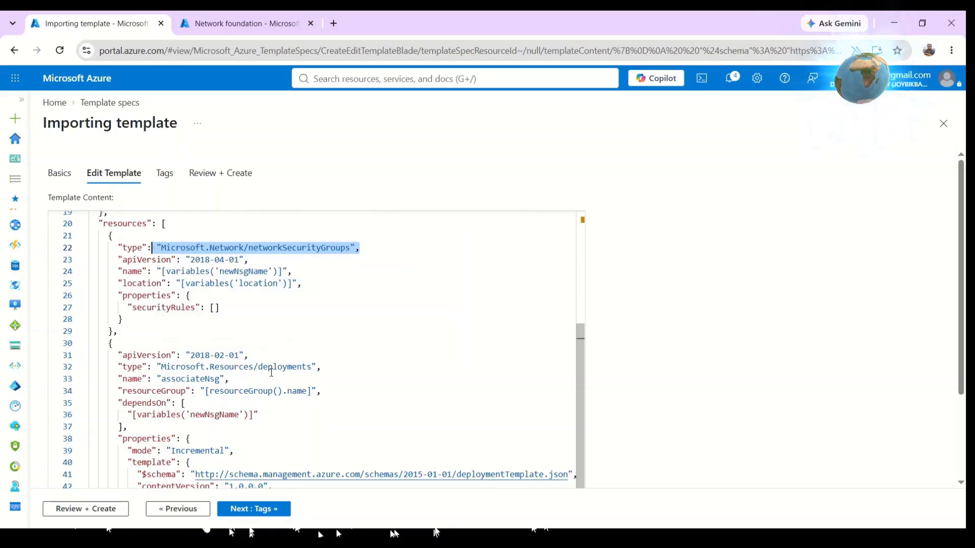
{"action": "left_click", "coordinate": [314, 366]}
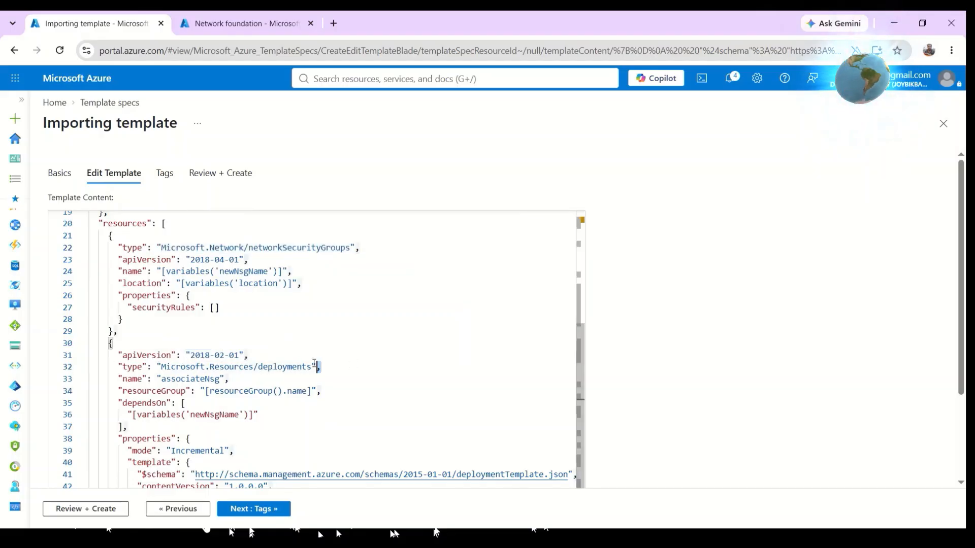
{"action": "left_click_drag", "start_coordinate": [314, 366], "coordinate": [156, 366]}
{"action": "left_click", "coordinate": [239, 379]}
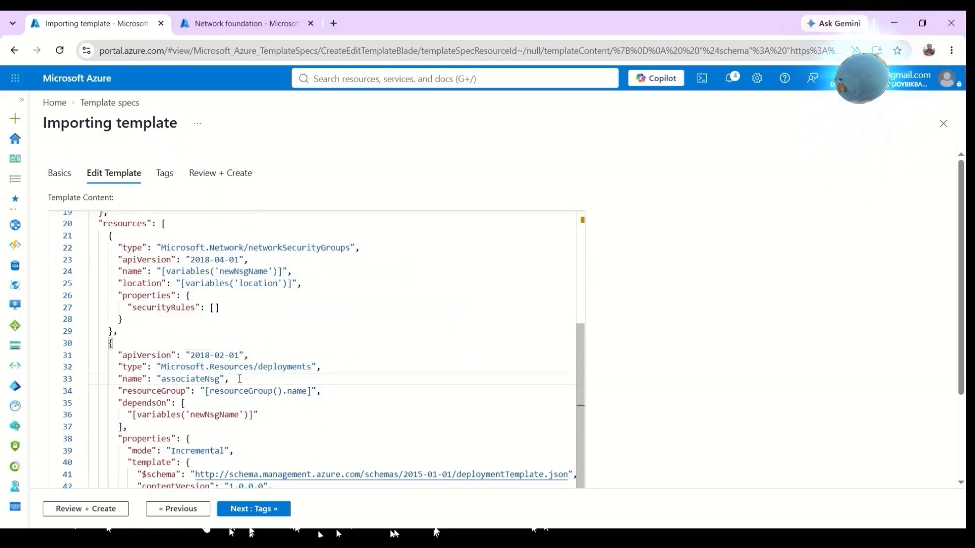
{"action": "left_click_drag", "start_coordinate": [240, 379], "coordinate": [157, 379]}
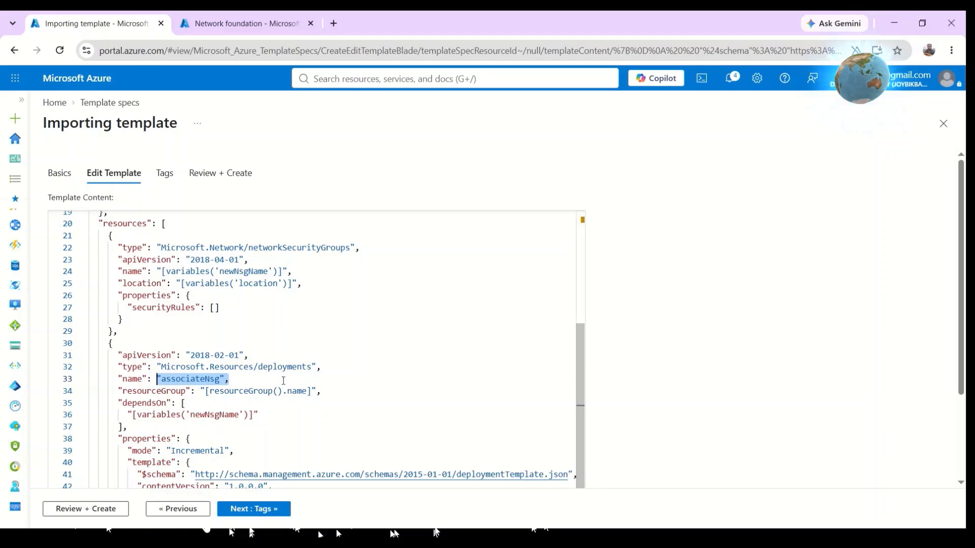
{"action": "left_click", "coordinate": [354, 366]}
{"action": "scroll", "coordinate": [351, 367], "scroll_direction": "down", "scroll_amount": 3}
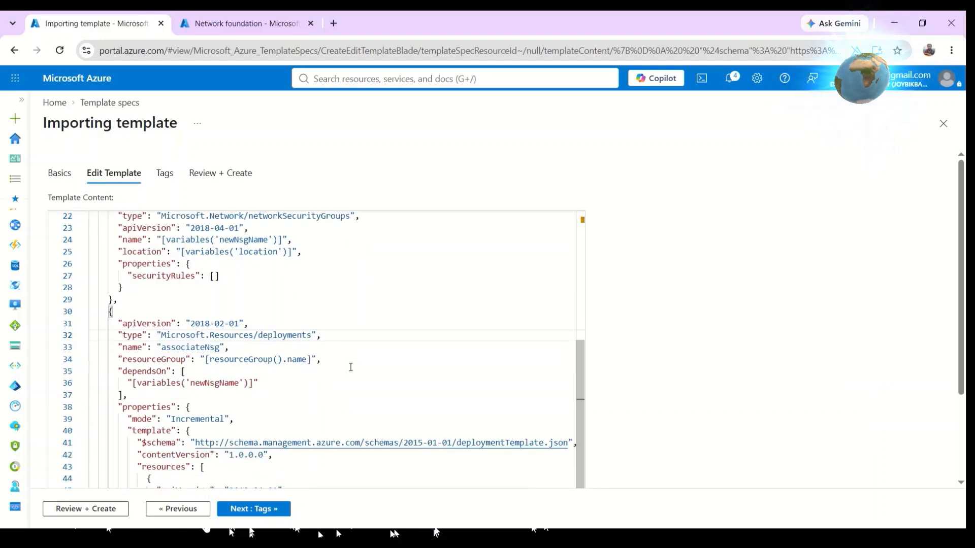
{"action": "left_click_drag", "start_coordinate": [195, 466], "coordinate": [67, 315]}
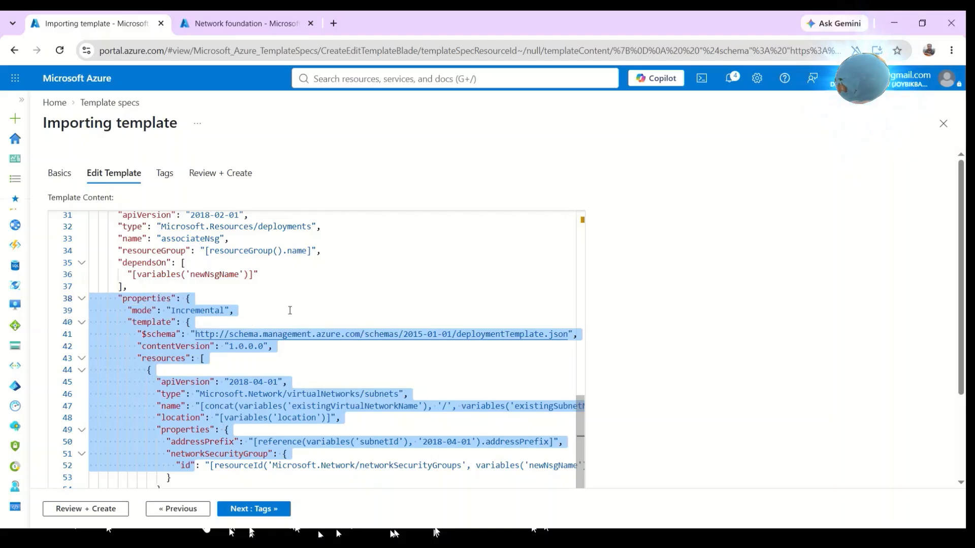
{"action": "left_click", "coordinate": [292, 310]}
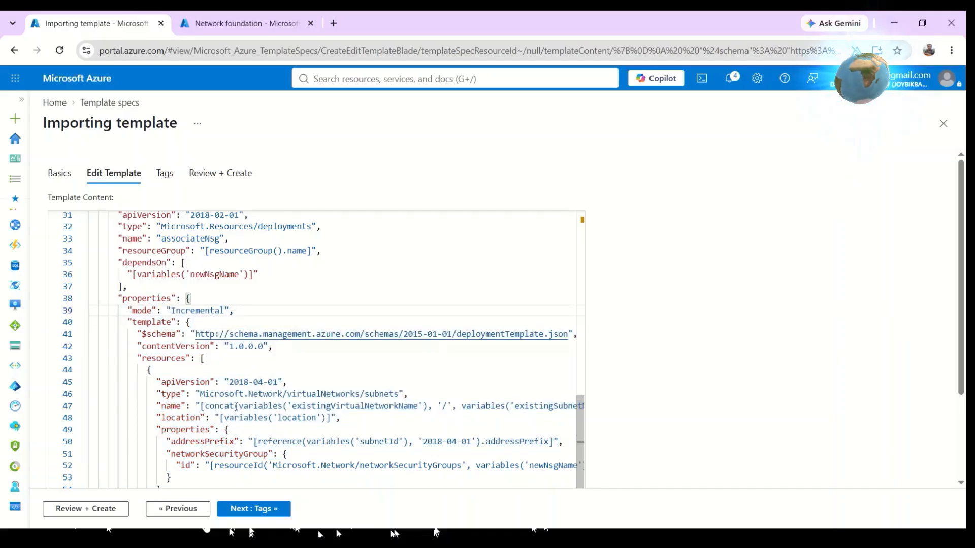
Examine the nested subnet resource and its networkSecurityGroup id reference in the template.
{"action": "key", "text": "Down"}
{"action": "key", "text": "Down"}
{"action": "key", "text": "Down"}
{"action": "key", "text": "Down"}
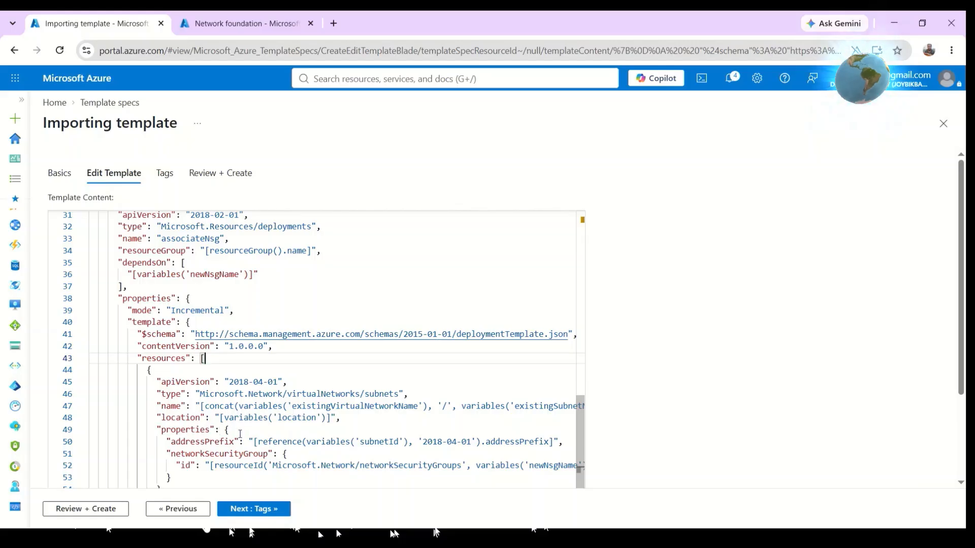
{"action": "left_click_drag", "start_coordinate": [167, 454], "coordinate": [571, 464]}
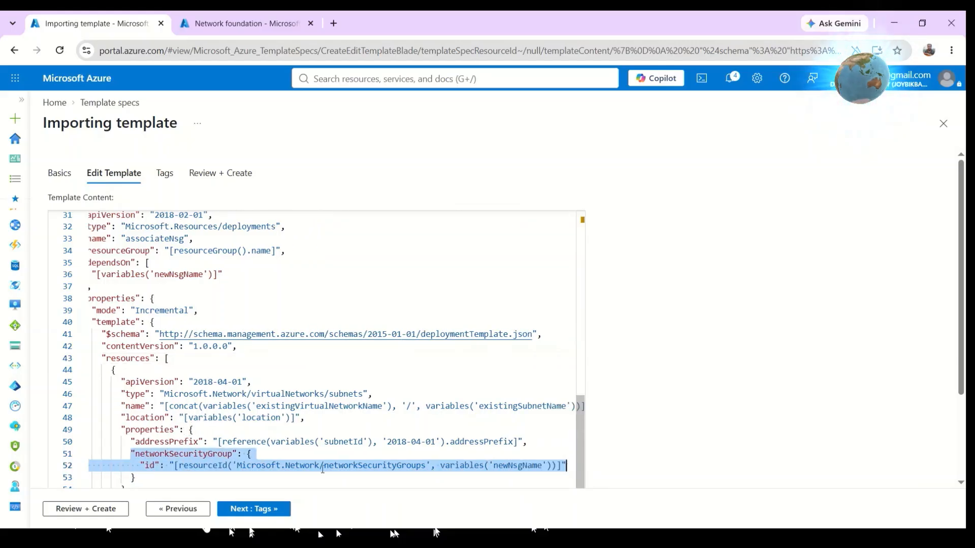
{"action": "left_click", "coordinate": [263, 476]}
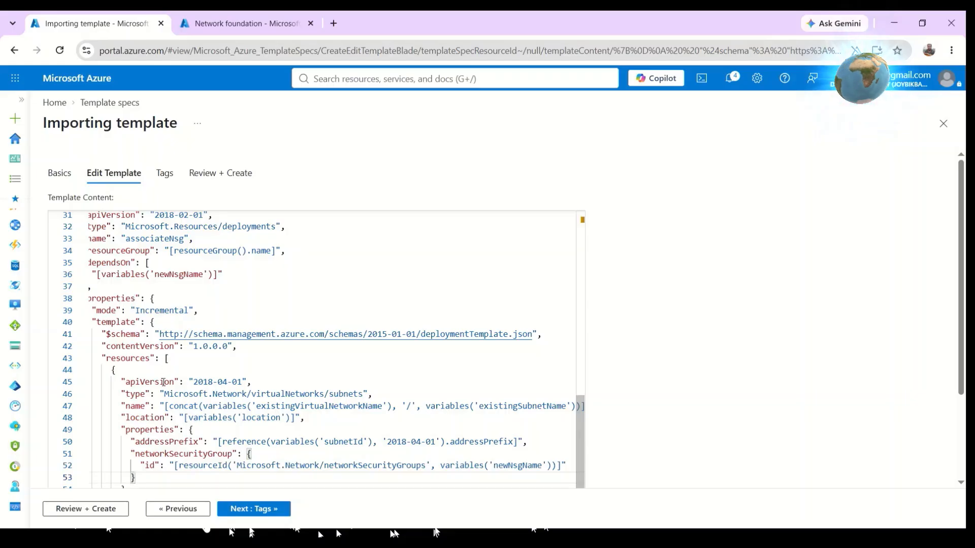
{"action": "left_click_drag", "start_coordinate": [136, 477], "coordinate": [63, 299]}
{"action": "left_click", "coordinate": [326, 288]}
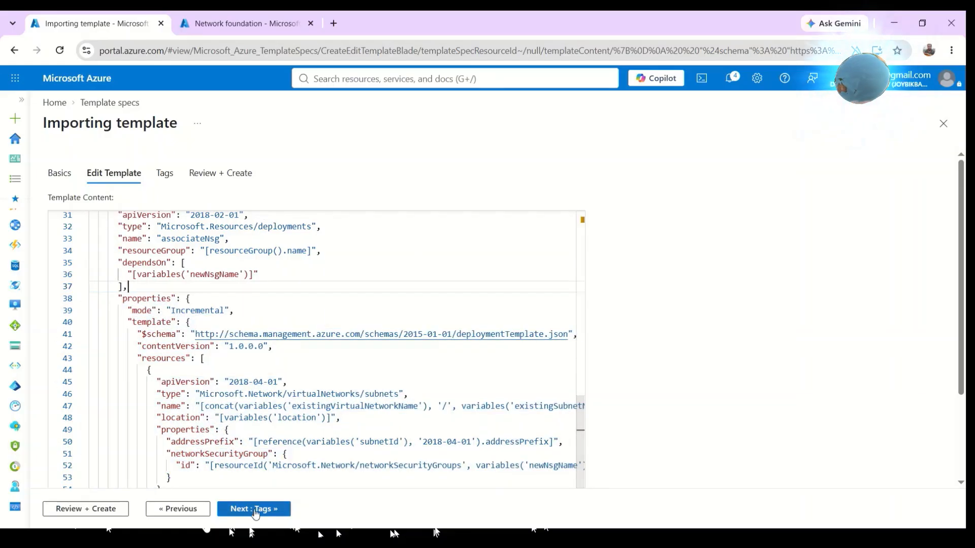
Skip the tags, review and create the nsg-demo template spec.
{"action": "left_click", "coordinate": [256, 510]}
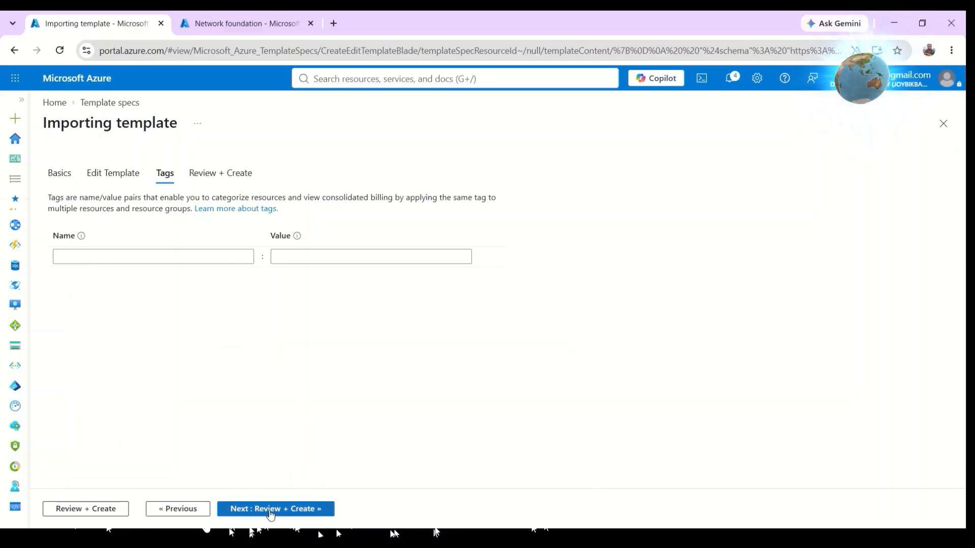
{"action": "left_click", "coordinate": [271, 510]}
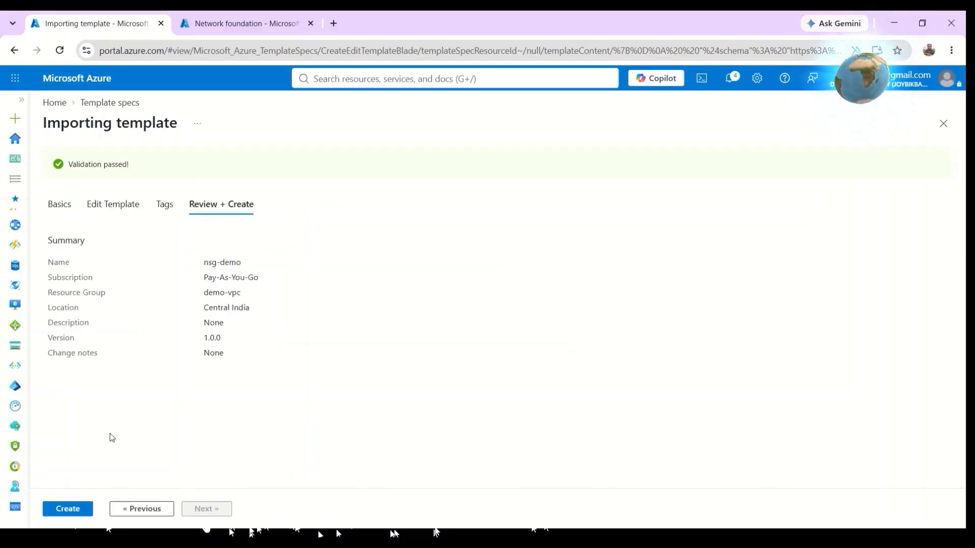
{"action": "left_click", "coordinate": [69, 511]}
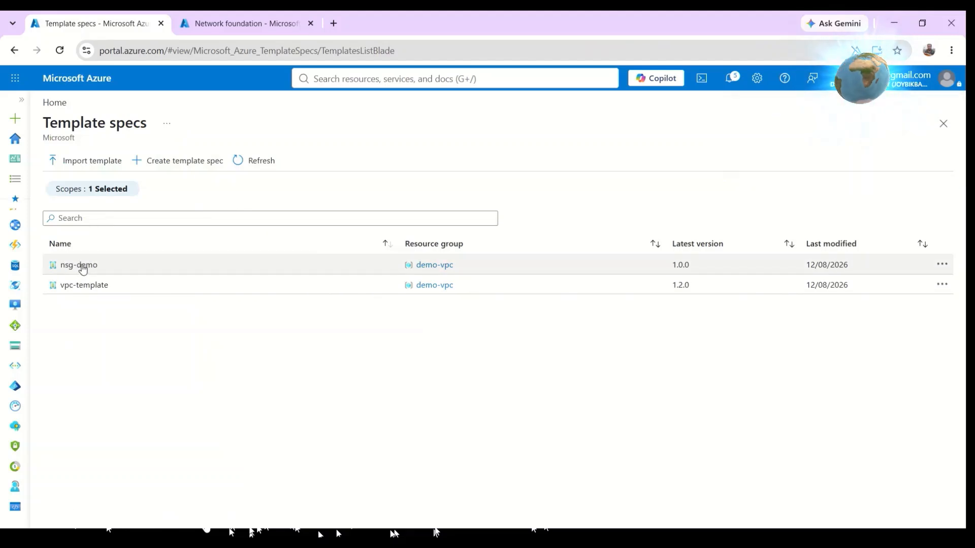
Open the nsg-demo template spec and start deploying it.
{"action": "left_click", "coordinate": [83, 266]}
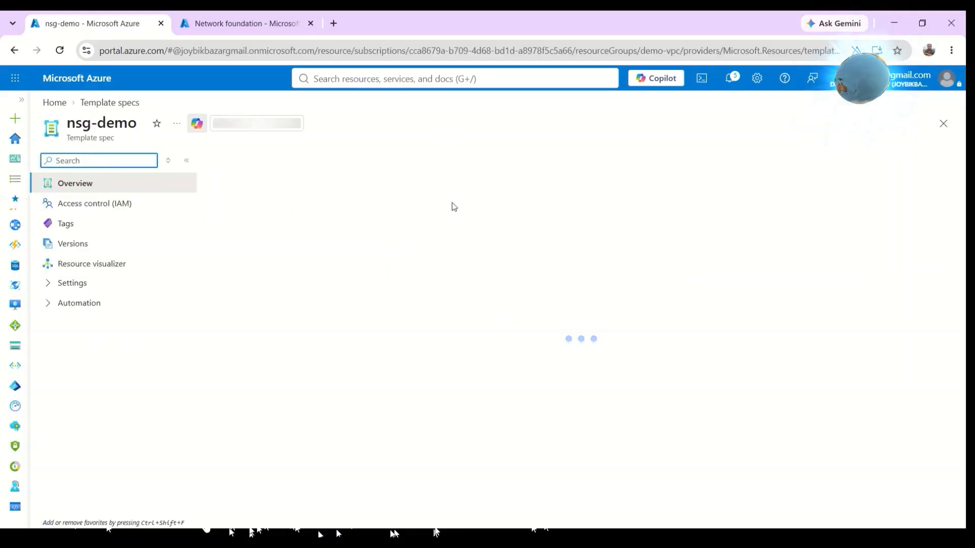
{"action": "left_click", "coordinate": [236, 161]}
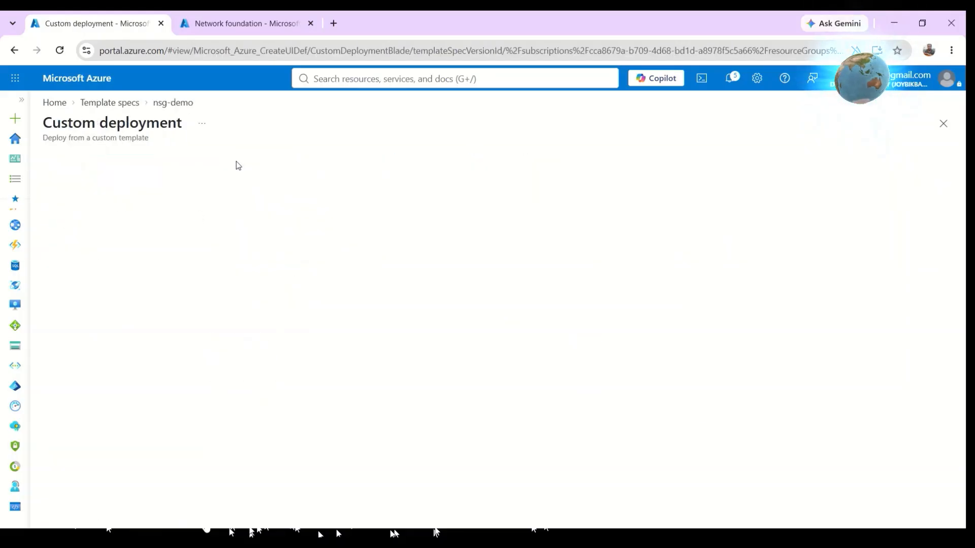
{"action": "left_click", "coordinate": [244, 24]}
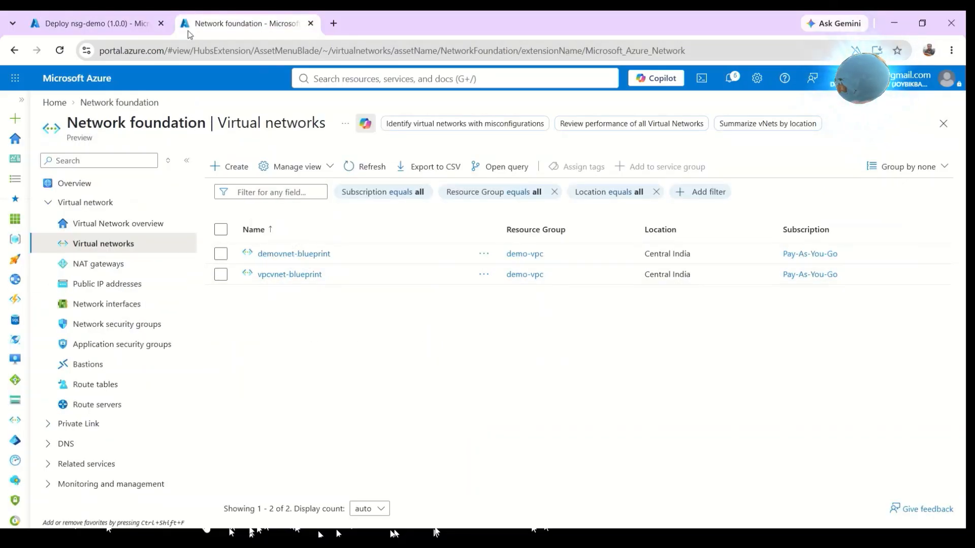
{"action": "left_click", "coordinate": [86, 25]}
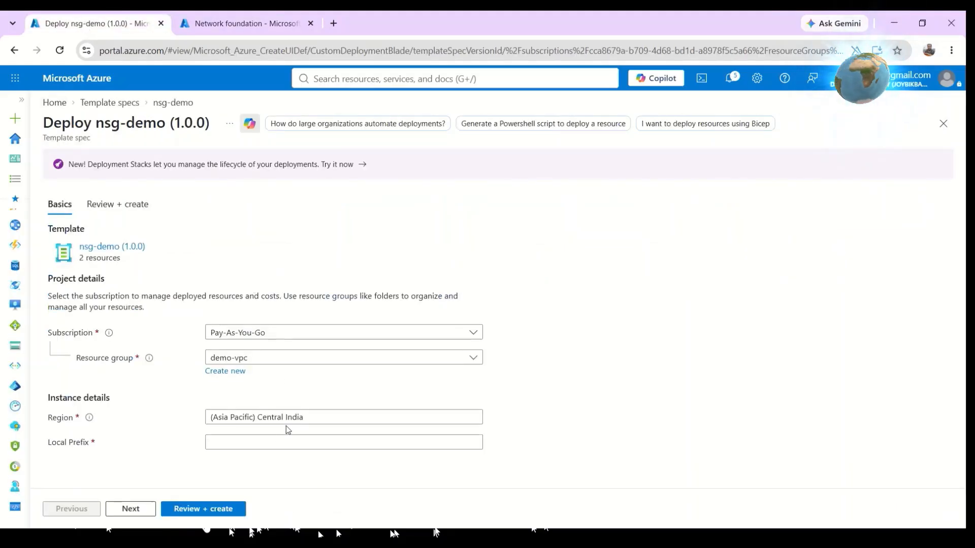
Set the Local Prefix to vpc and create the nsg-demo deployment in demo-vpc.
{"action": "left_click", "coordinate": [281, 440]}
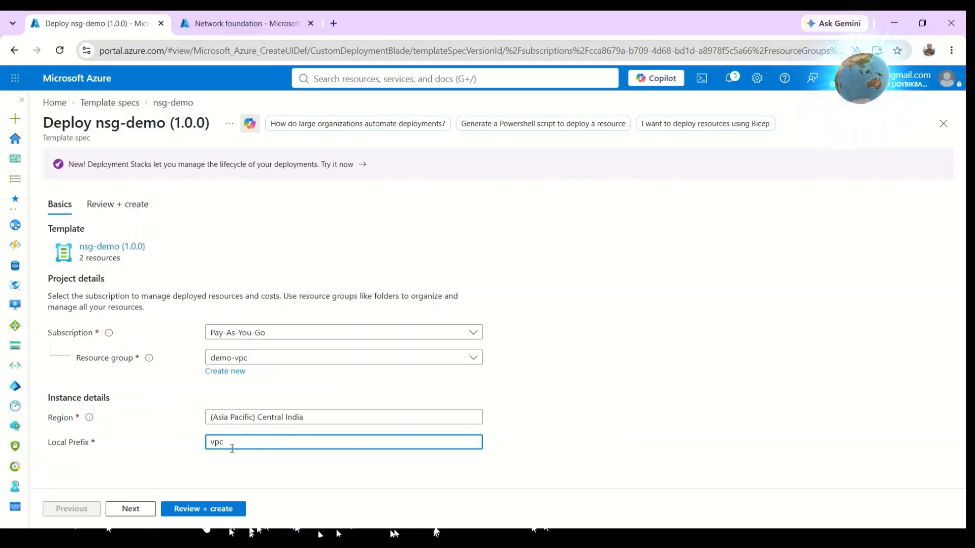
{"action": "left_click", "coordinate": [536, 450]}
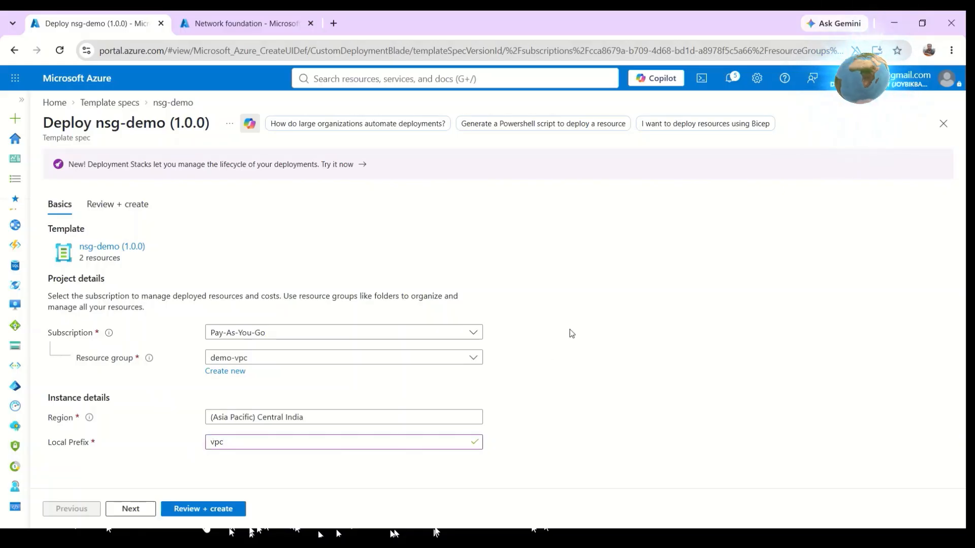
{"action": "left_click", "coordinate": [205, 510]}
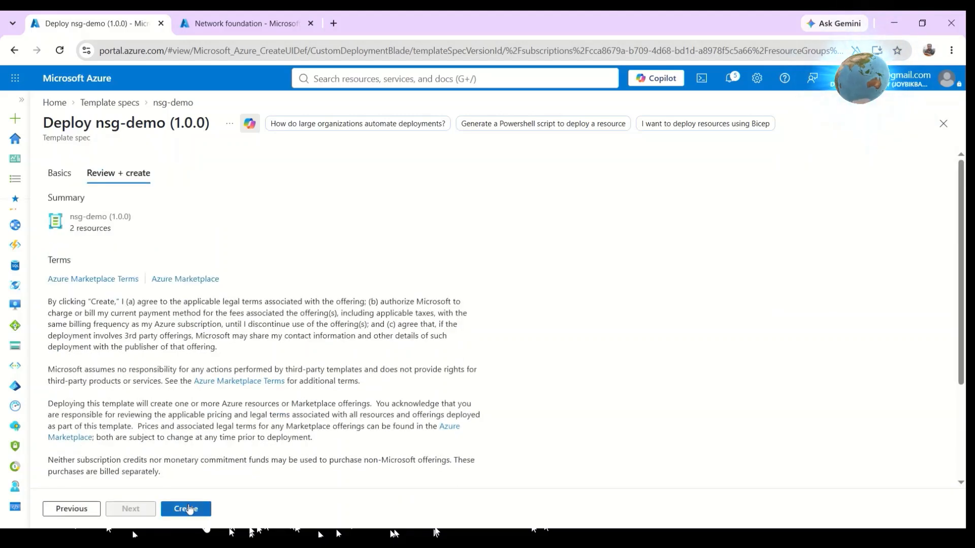
{"action": "left_click", "coordinate": [188, 510]}
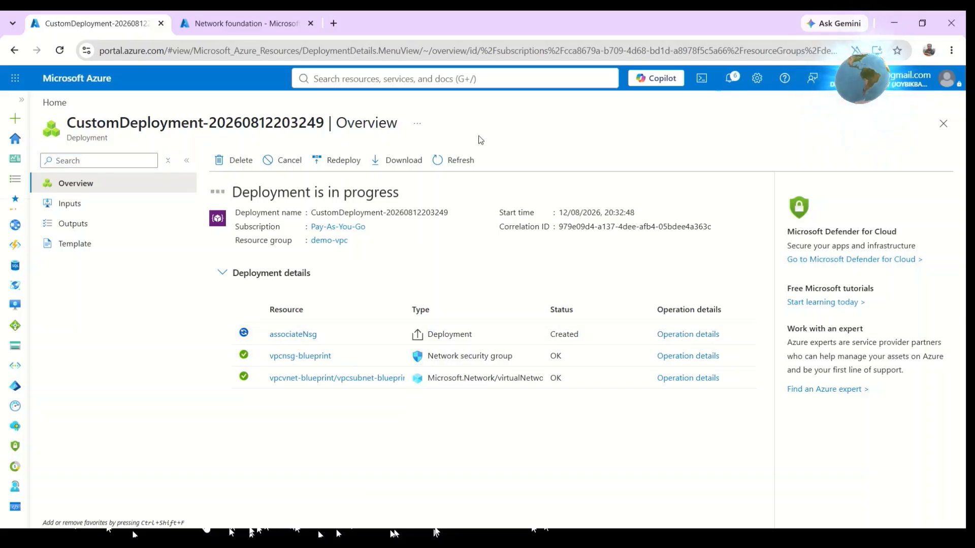
Inspect the vpcsubnet-blueprint subnet of vpcvnet-blueprint for its network security group association.
{"action": "left_click", "coordinate": [212, 21]}
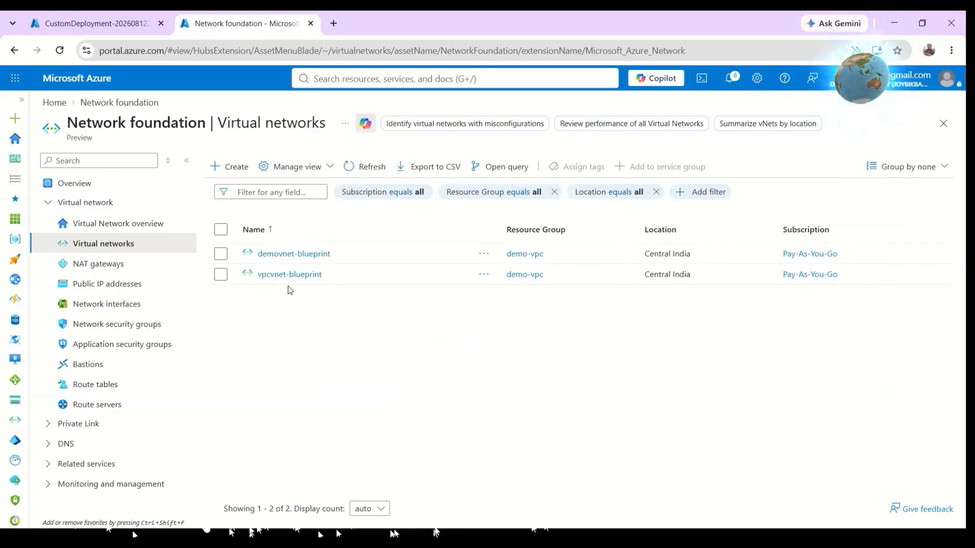
{"action": "left_click", "coordinate": [277, 275]}
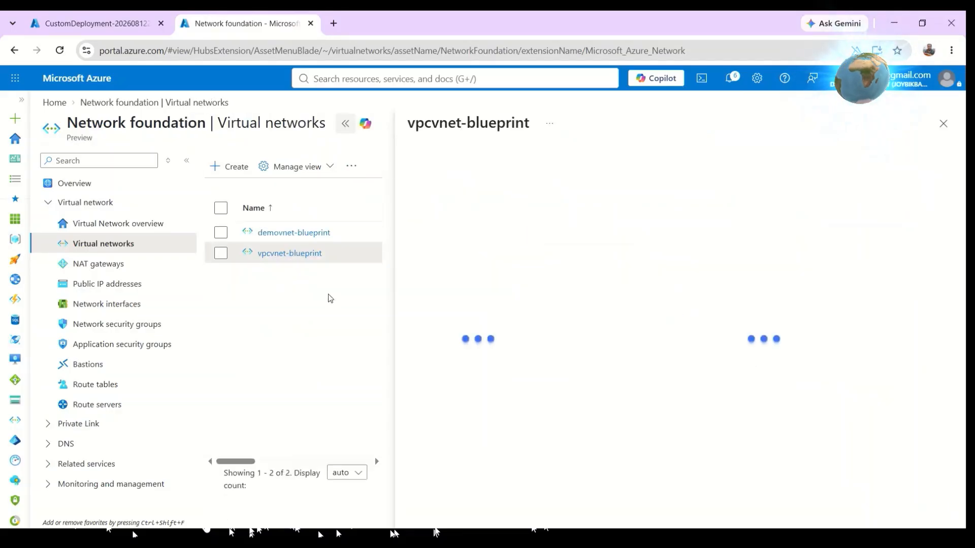
{"action": "left_click", "coordinate": [462, 365]}
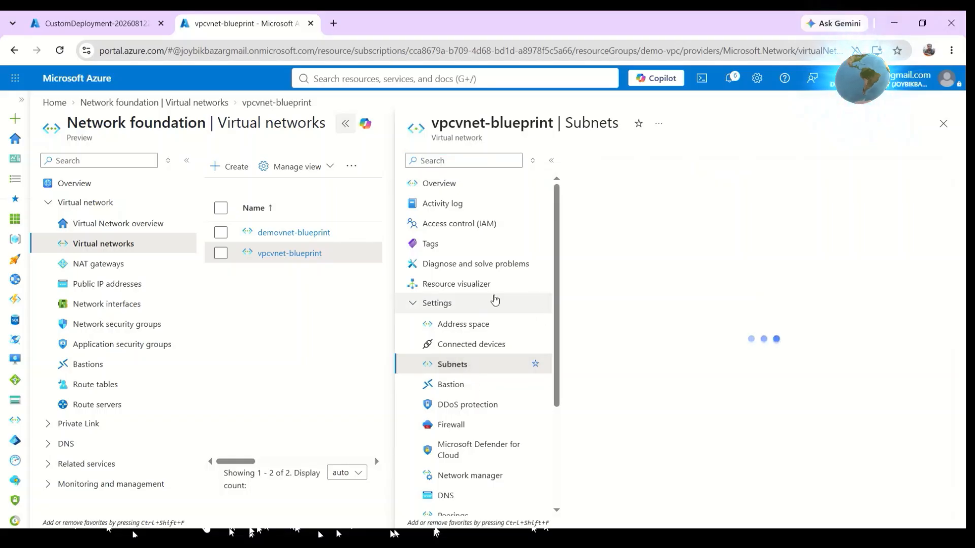
{"action": "left_click", "coordinate": [346, 124]}
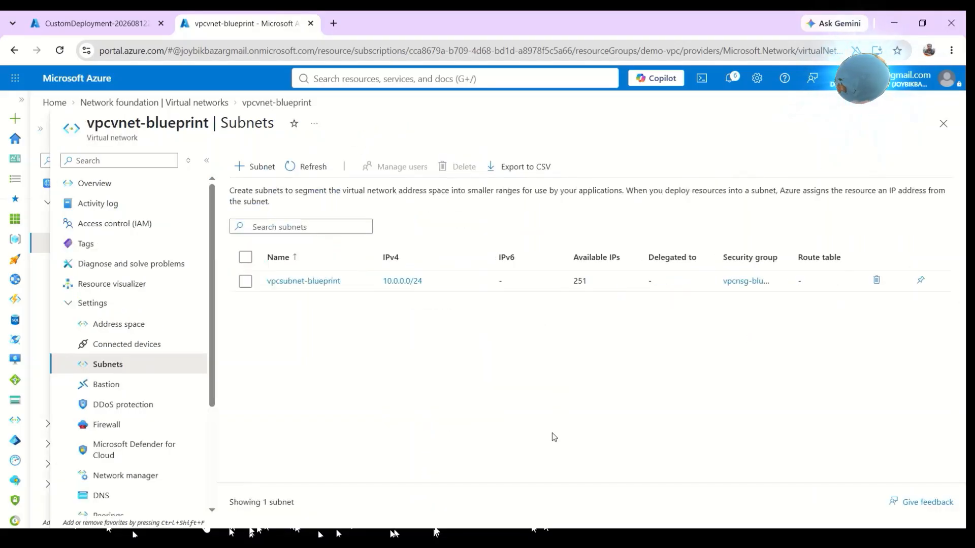
{"action": "left_click", "coordinate": [285, 281]}
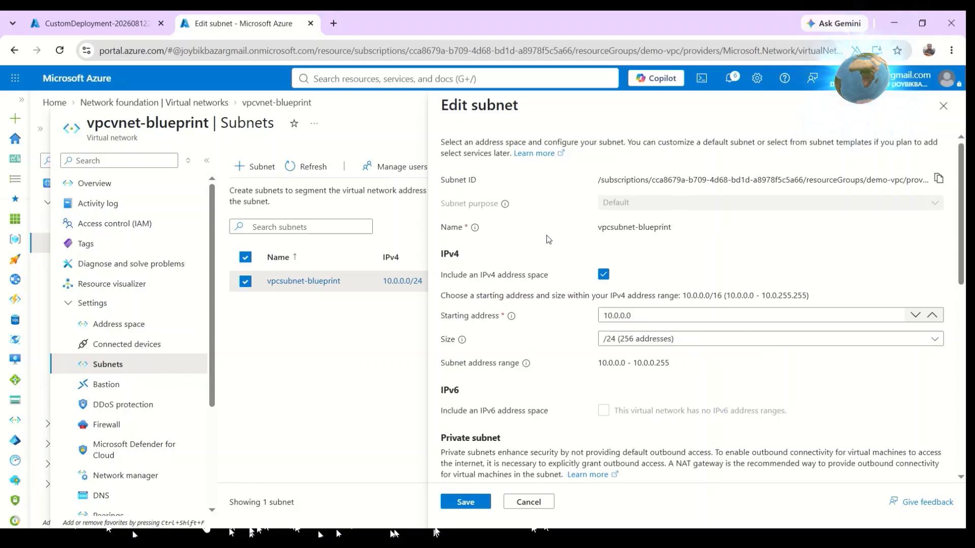
{"action": "scroll", "coordinate": [547, 236], "scroll_direction": "down", "scroll_amount": 2}
{"action": "scroll", "coordinate": [546, 236], "scroll_direction": "down", "scroll_amount": 2}
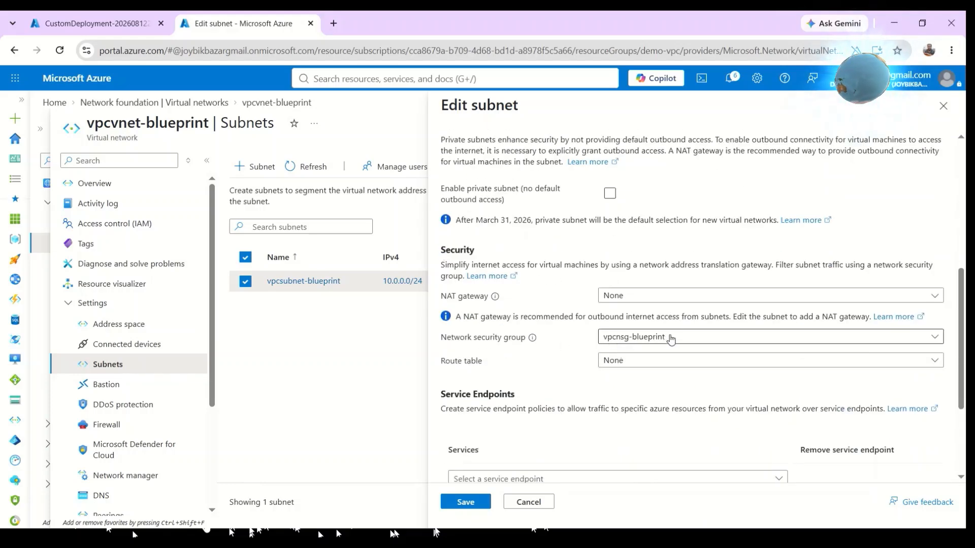
{"action": "scroll", "coordinate": [544, 260], "scroll_direction": "up", "scroll_amount": 6}
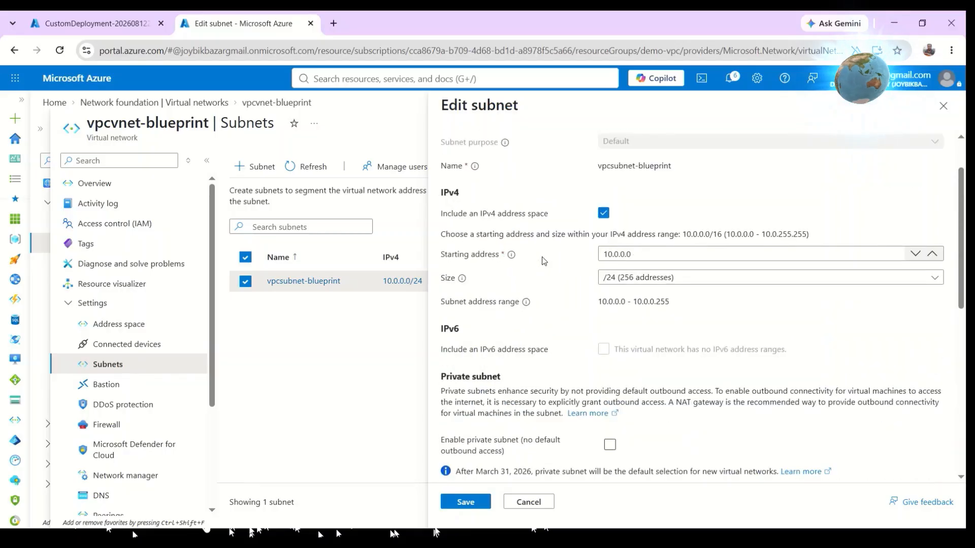
{"action": "scroll", "coordinate": [544, 261], "scroll_direction": "down", "scroll_amount": 5}
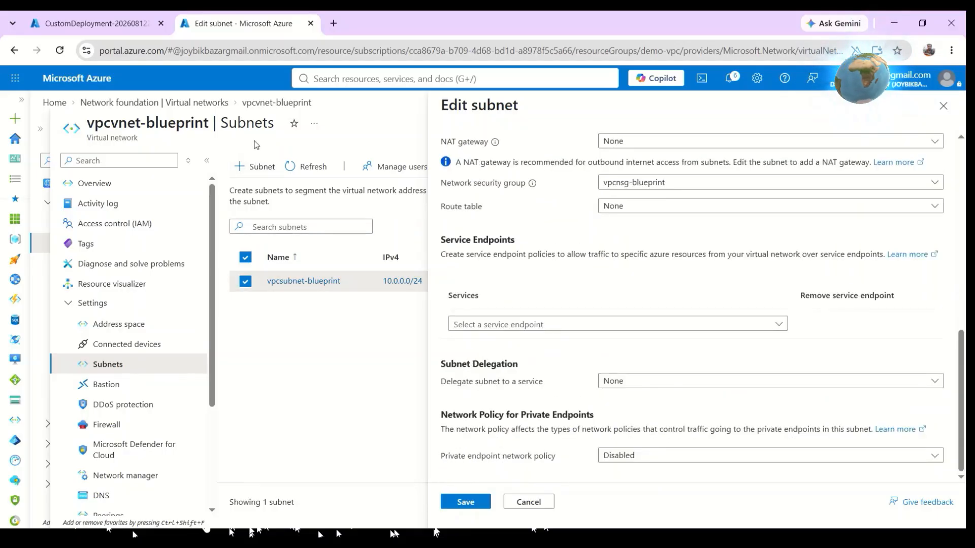
Inspect the subnet of demovnet-blueprint for its network security group setting.
{"action": "left_click", "coordinate": [165, 103]}
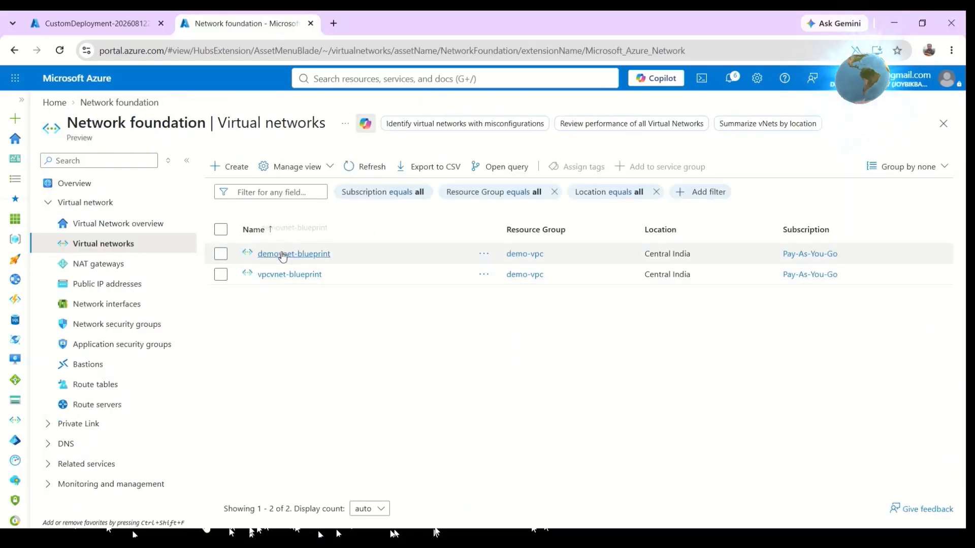
{"action": "left_click", "coordinate": [283, 255]}
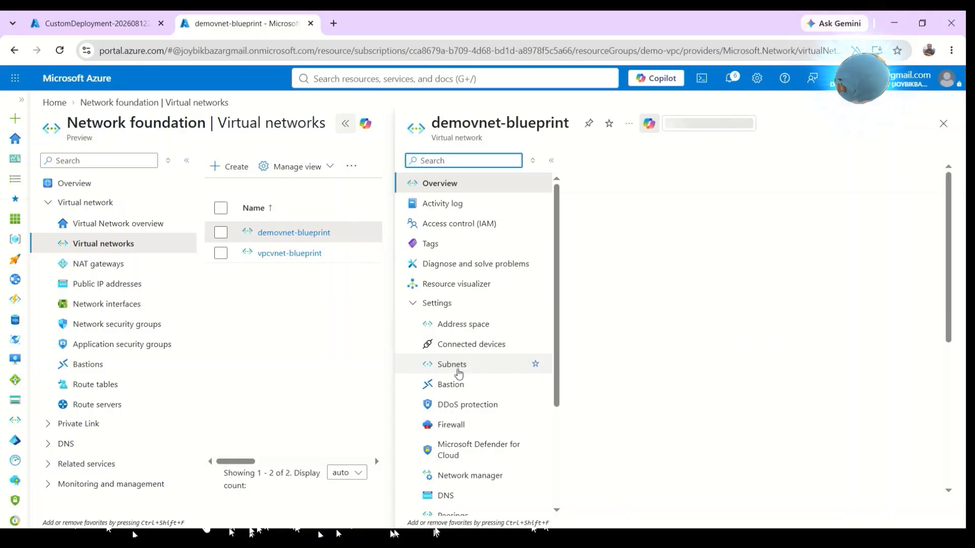
{"action": "left_click", "coordinate": [453, 368]}
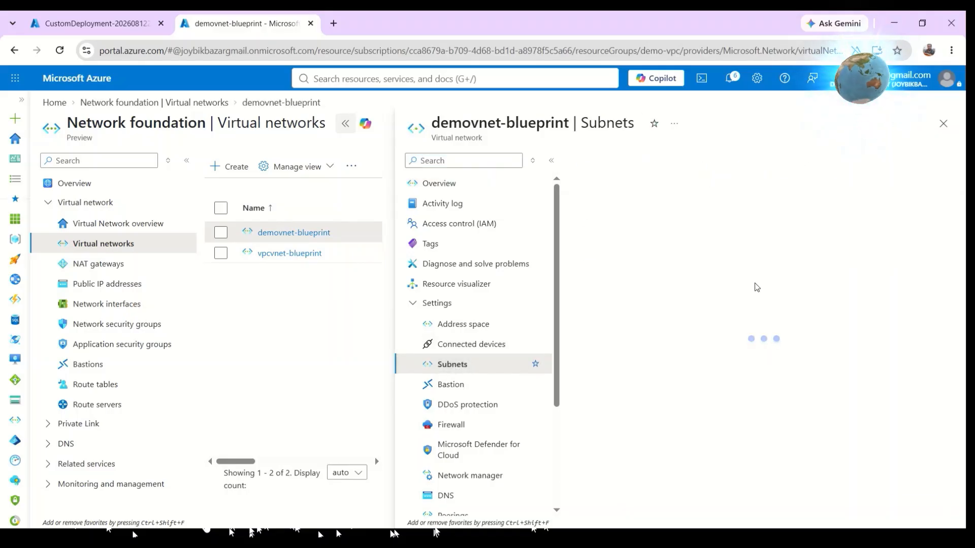
{"action": "left_click", "coordinate": [635, 292]}
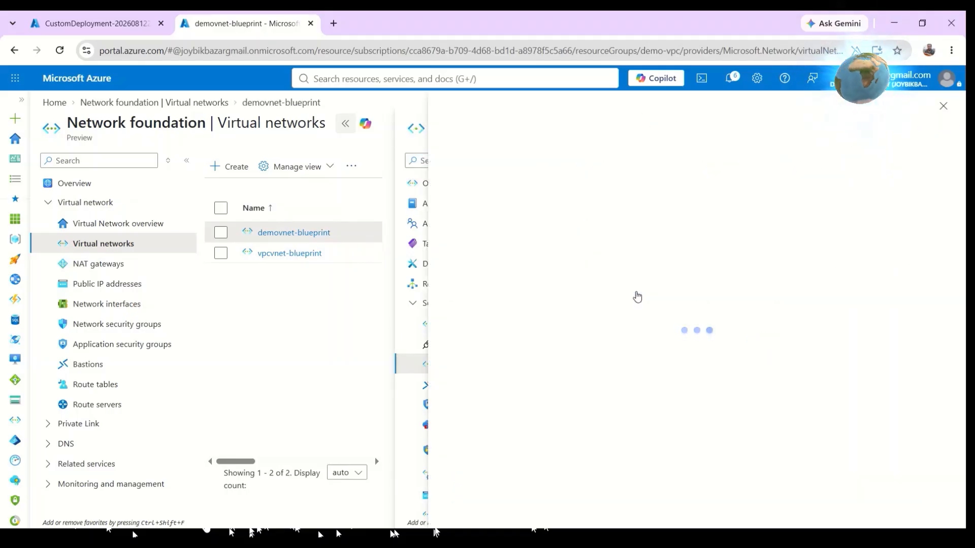
{"action": "scroll", "coordinate": [638, 294], "scroll_direction": "down", "scroll_amount": 5}
{"action": "scroll", "coordinate": [637, 294], "scroll_direction": "down", "scroll_amount": 4}
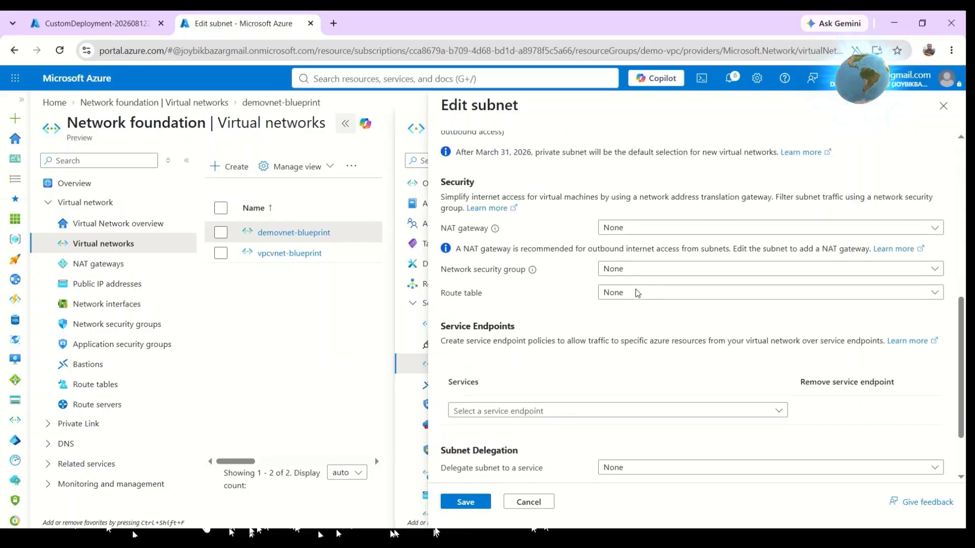
{"action": "scroll", "coordinate": [584, 364], "scroll_direction": "up", "scroll_amount": 2}
{"action": "left_click_drag", "start_coordinate": [577, 322], "coordinate": [572, 315]}
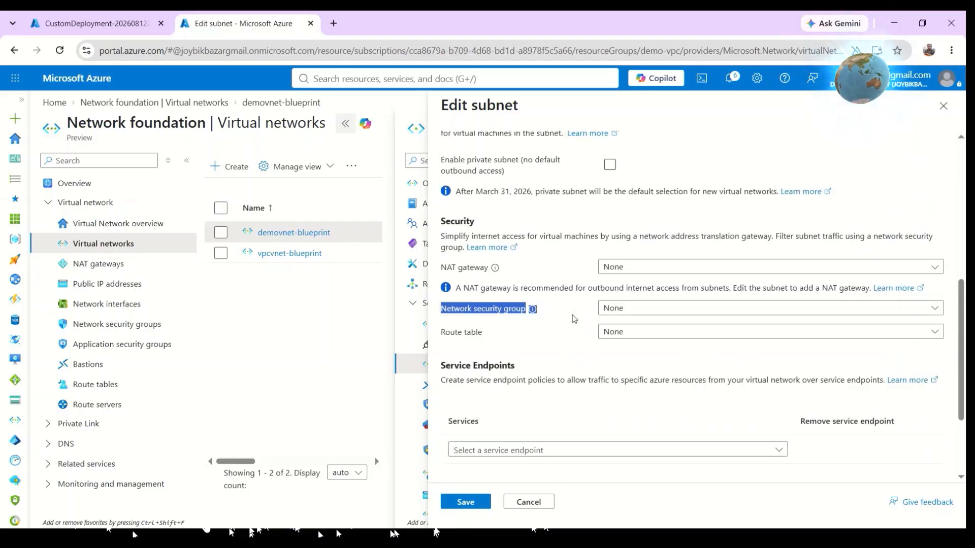
{"action": "scroll", "coordinate": [574, 318], "scroll_direction": "up", "scroll_amount": 5}
{"action": "left_click", "coordinate": [944, 105]}
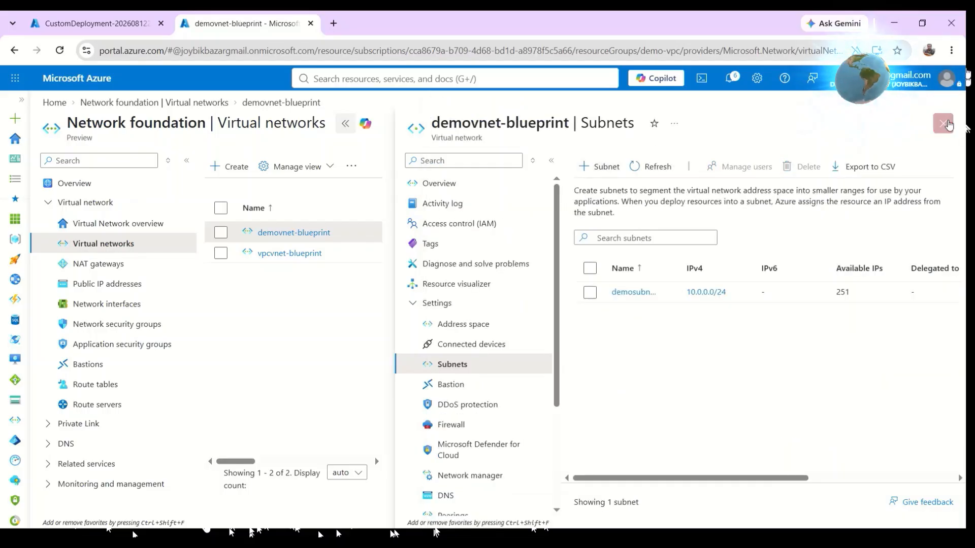
Recheck the vpcsubnet-blueprint subnet of vpcvnet-blueprint for its network security group association, then close the panes.
{"action": "left_click", "coordinate": [944, 124]}
{"action": "left_click", "coordinate": [299, 275]}
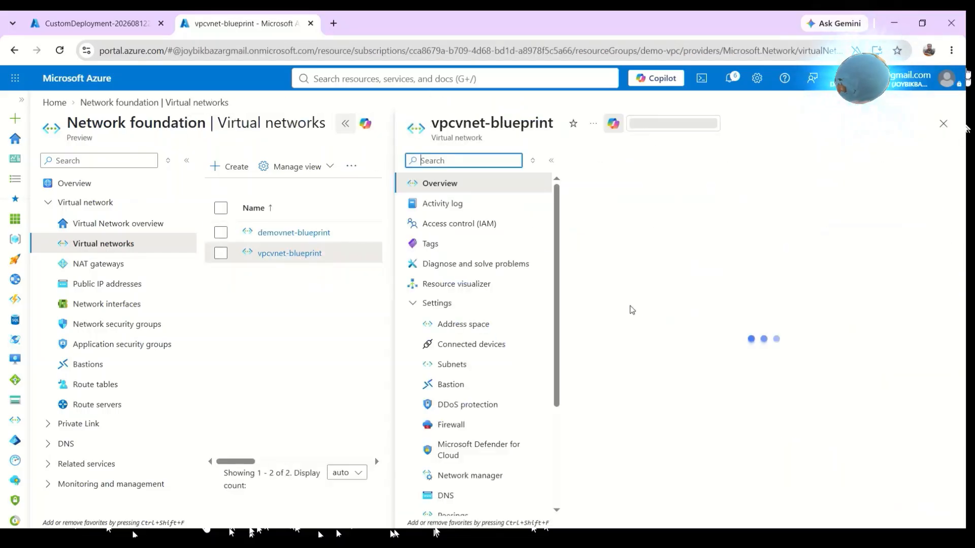
{"action": "left_click", "coordinate": [468, 364]}
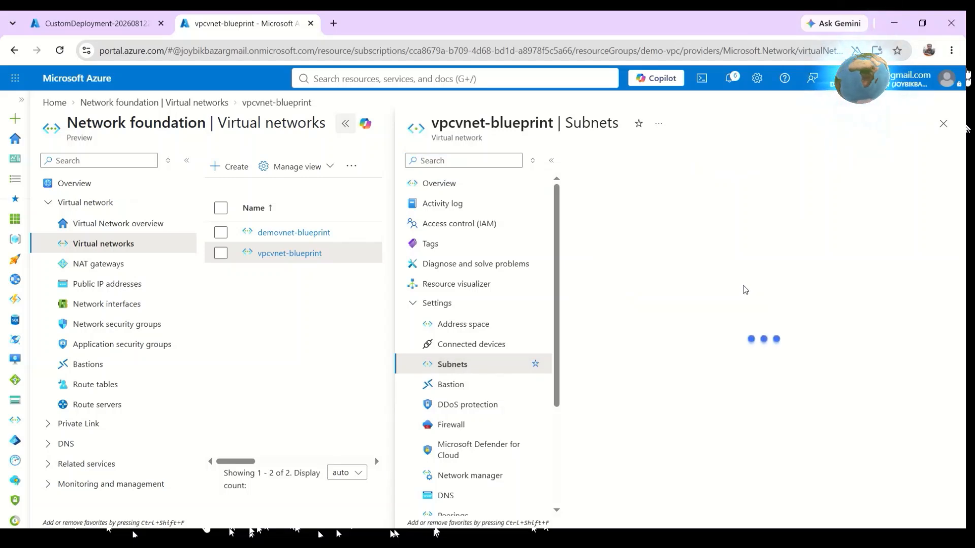
{"action": "left_click", "coordinate": [630, 293]}
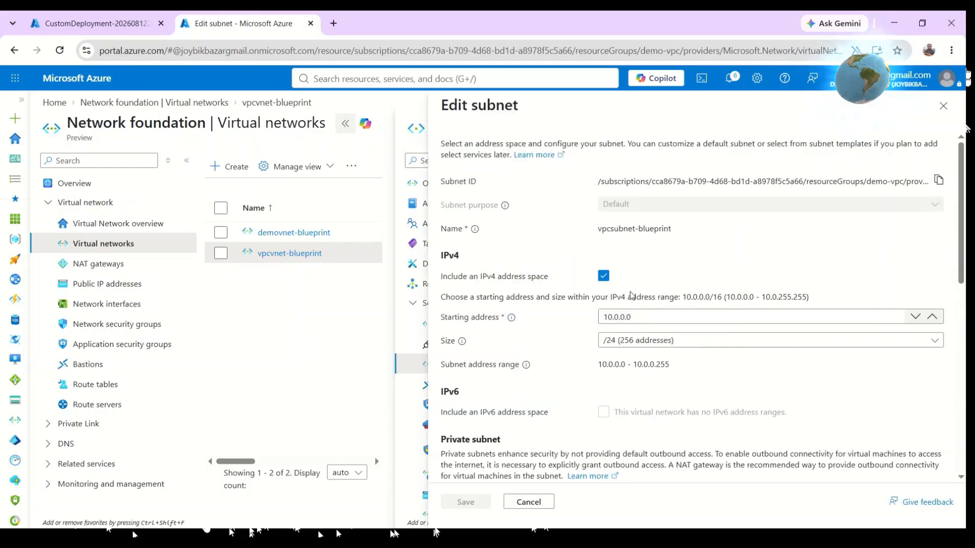
{"action": "scroll", "coordinate": [627, 292], "scroll_direction": "down", "scroll_amount": 7}
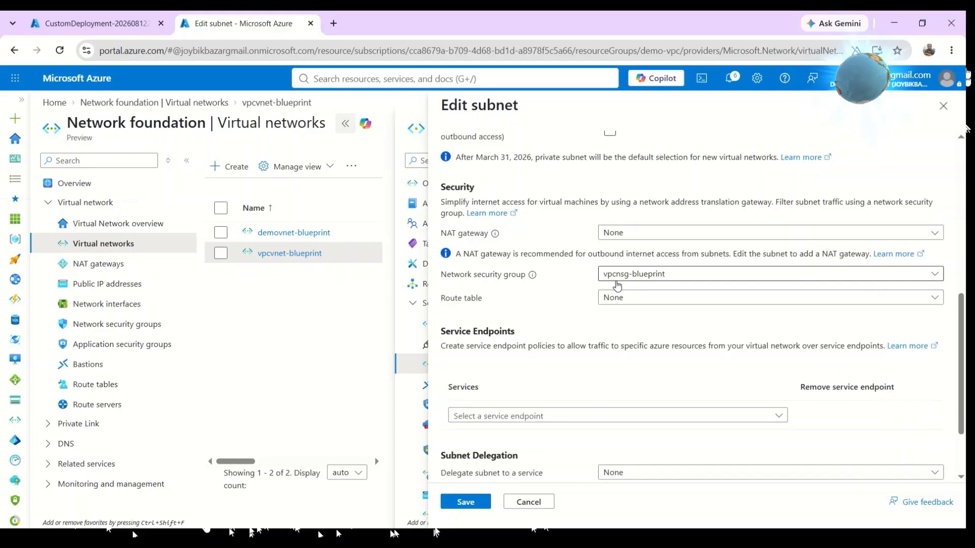
{"action": "left_click", "coordinate": [688, 278]}
{"action": "left_click", "coordinate": [569, 280]}
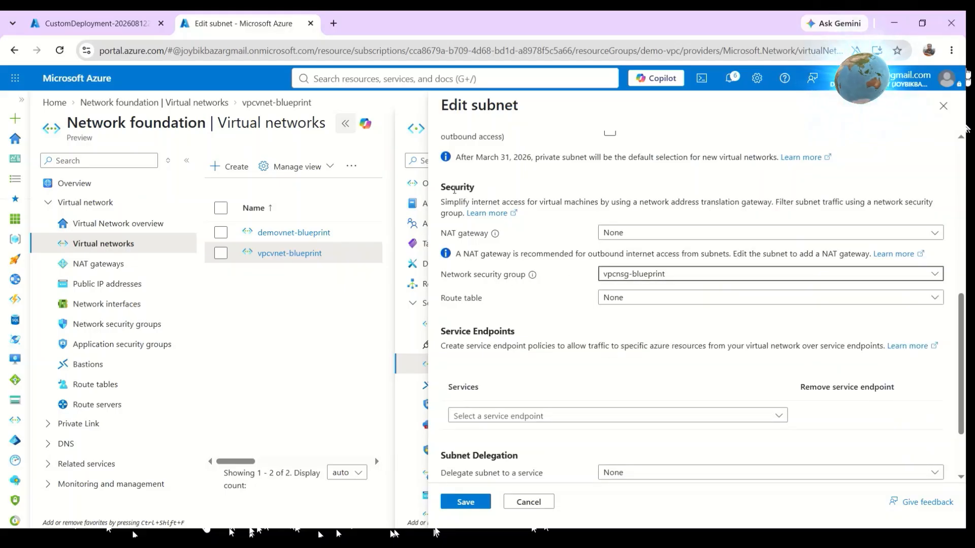
{"action": "left_click", "coordinate": [943, 106]}
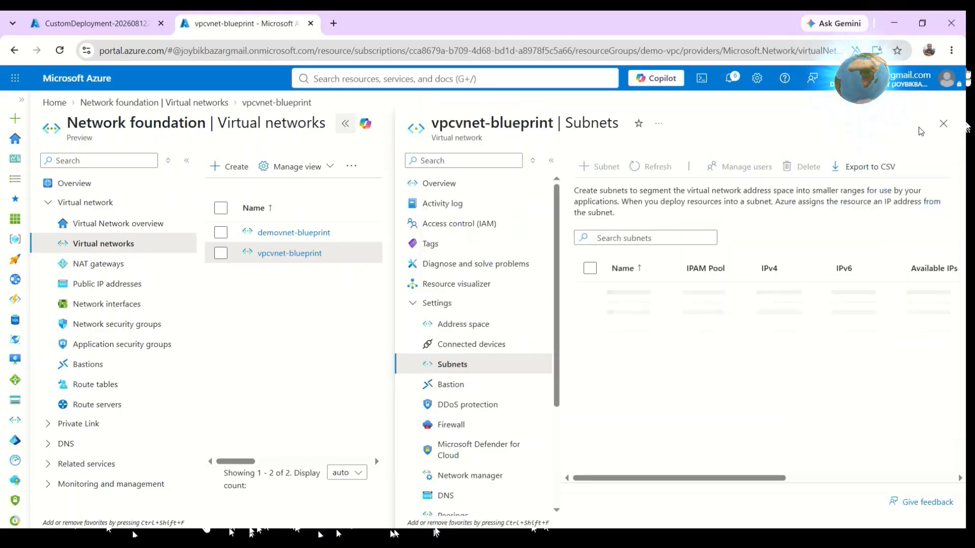
{"action": "left_click", "coordinate": [942, 125]}
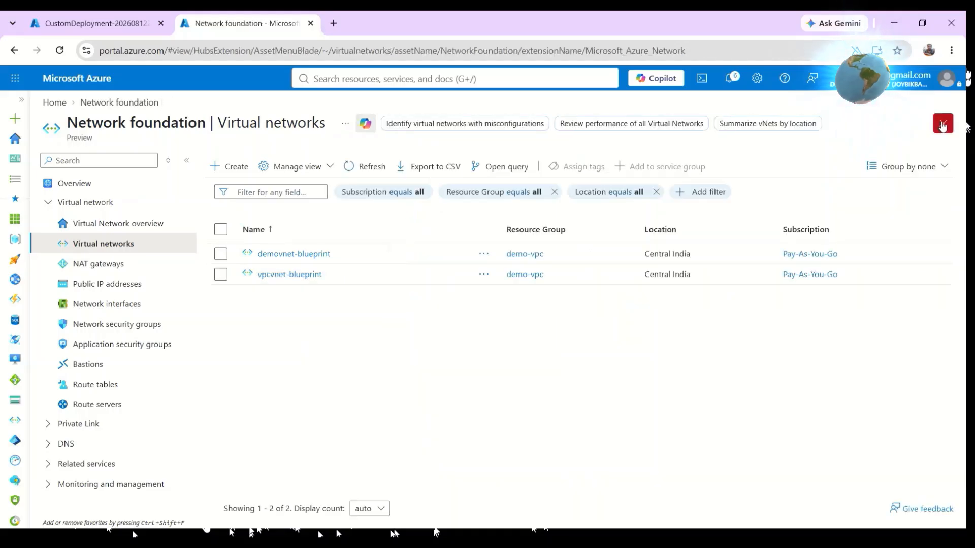
Return to the portal home and open the Template specs list.
{"action": "left_click", "coordinate": [97, 23]}
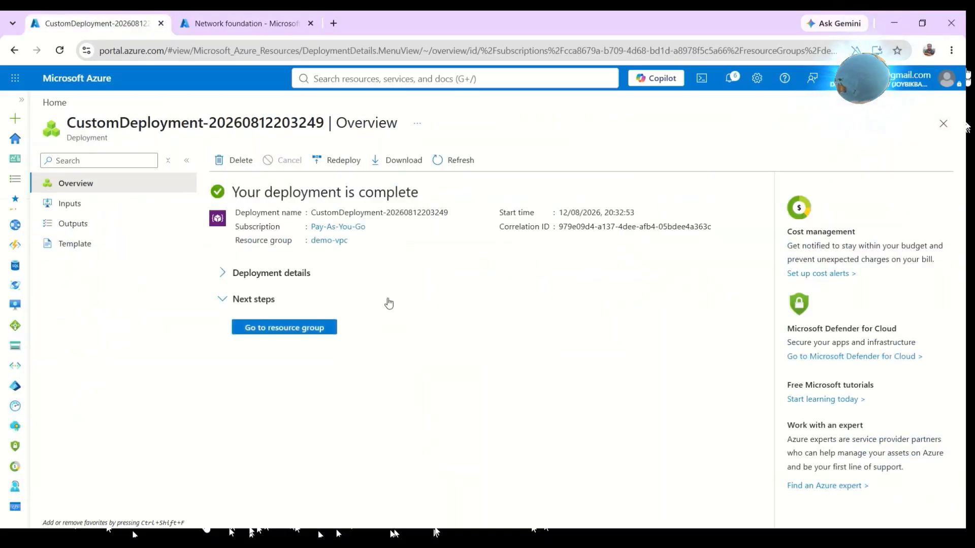
{"action": "left_click", "coordinate": [56, 103]}
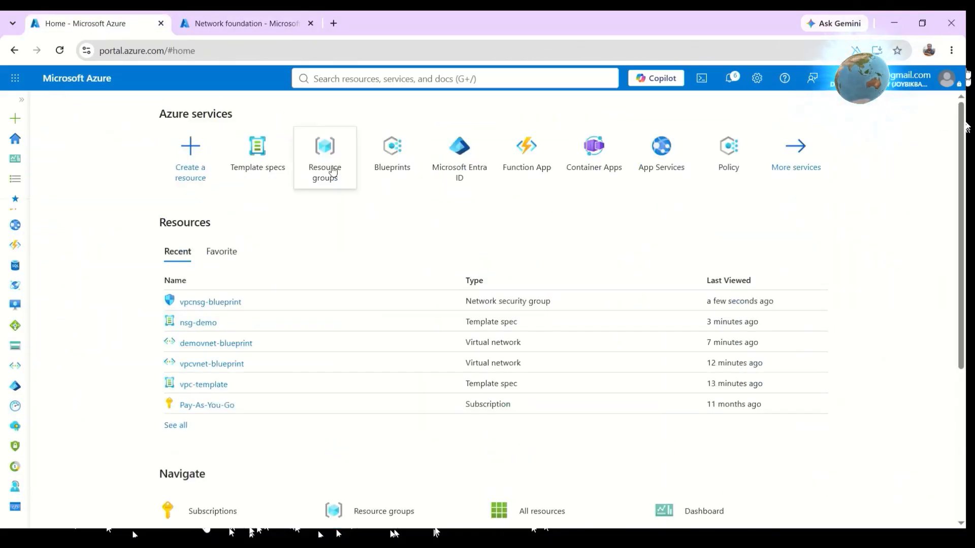
{"action": "left_click", "coordinate": [261, 160]}
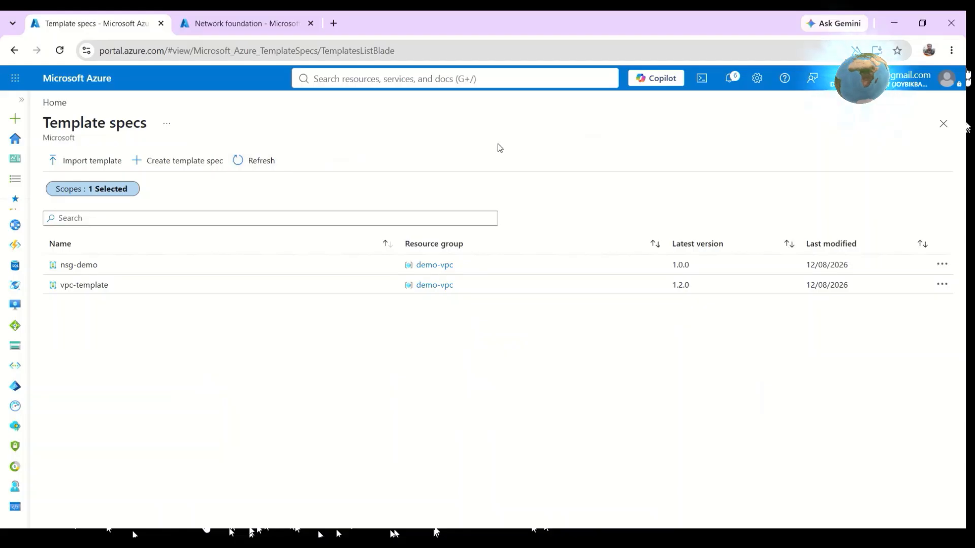